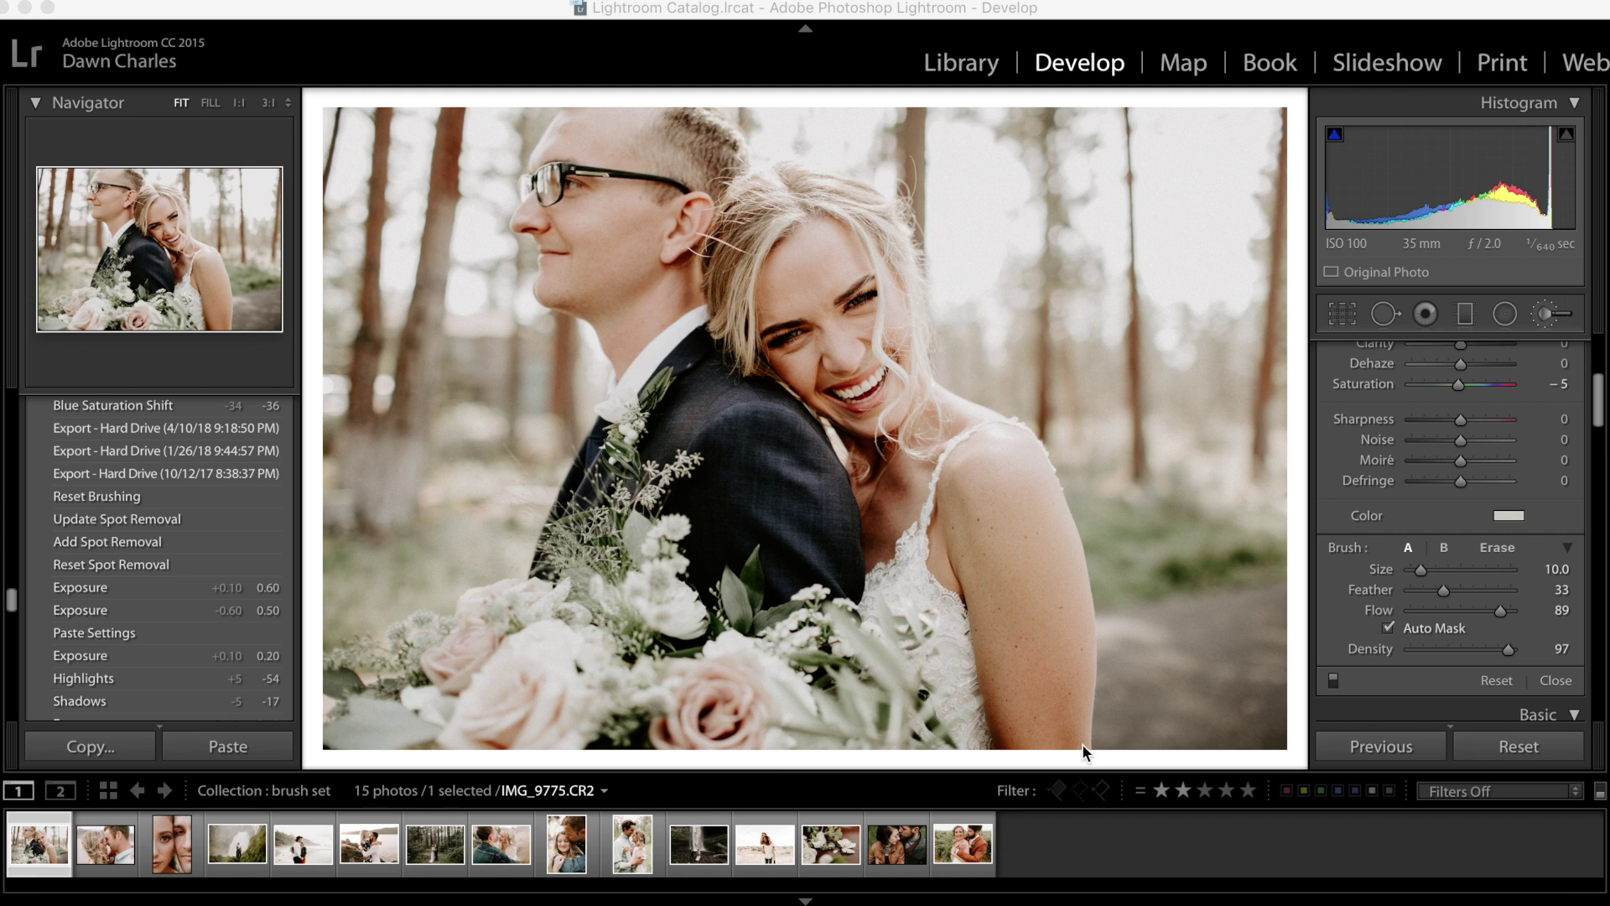
Choose the Bluer Suit brush effect and paint it over the groom's navy suit jacket
scroll(1536, 443, "up", 8)
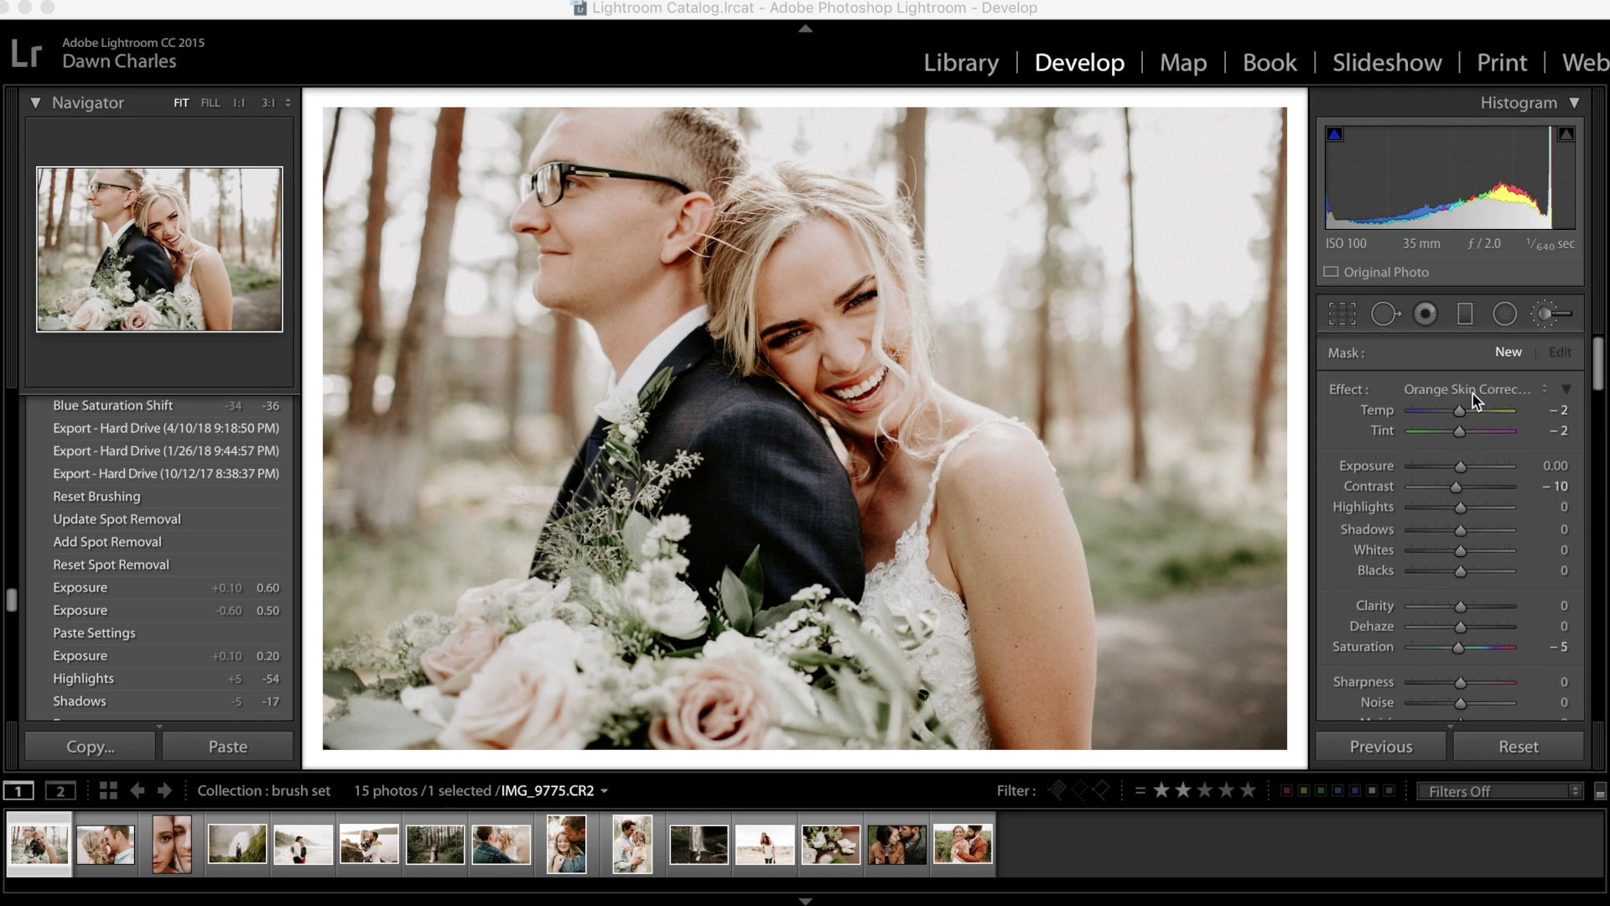
left_click(1472, 394)
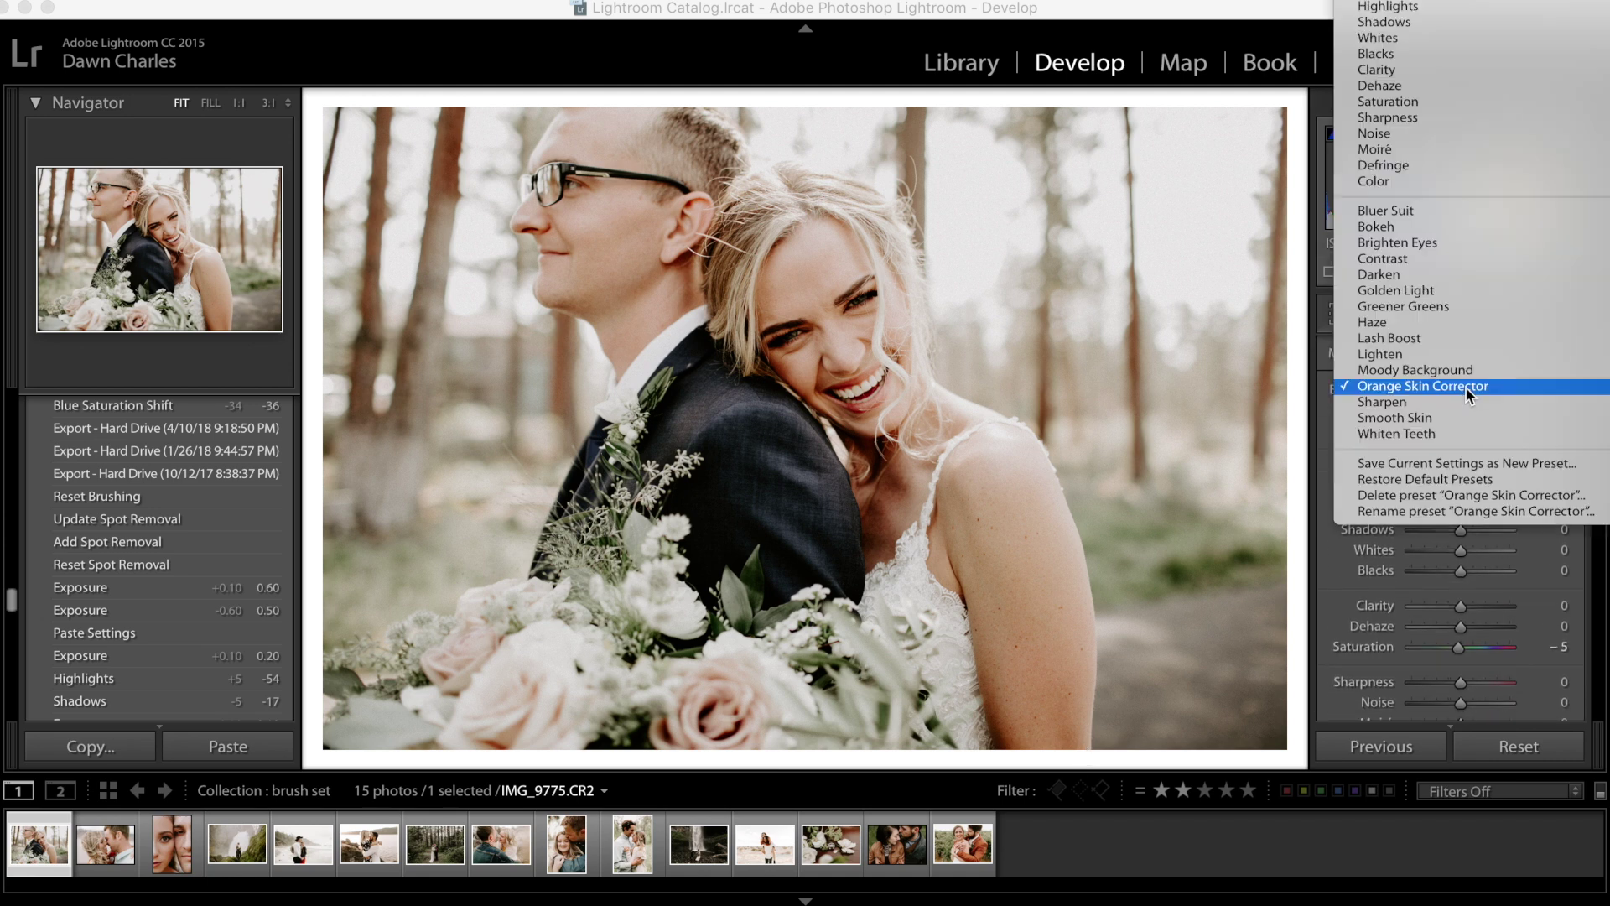
left_click(1429, 210)
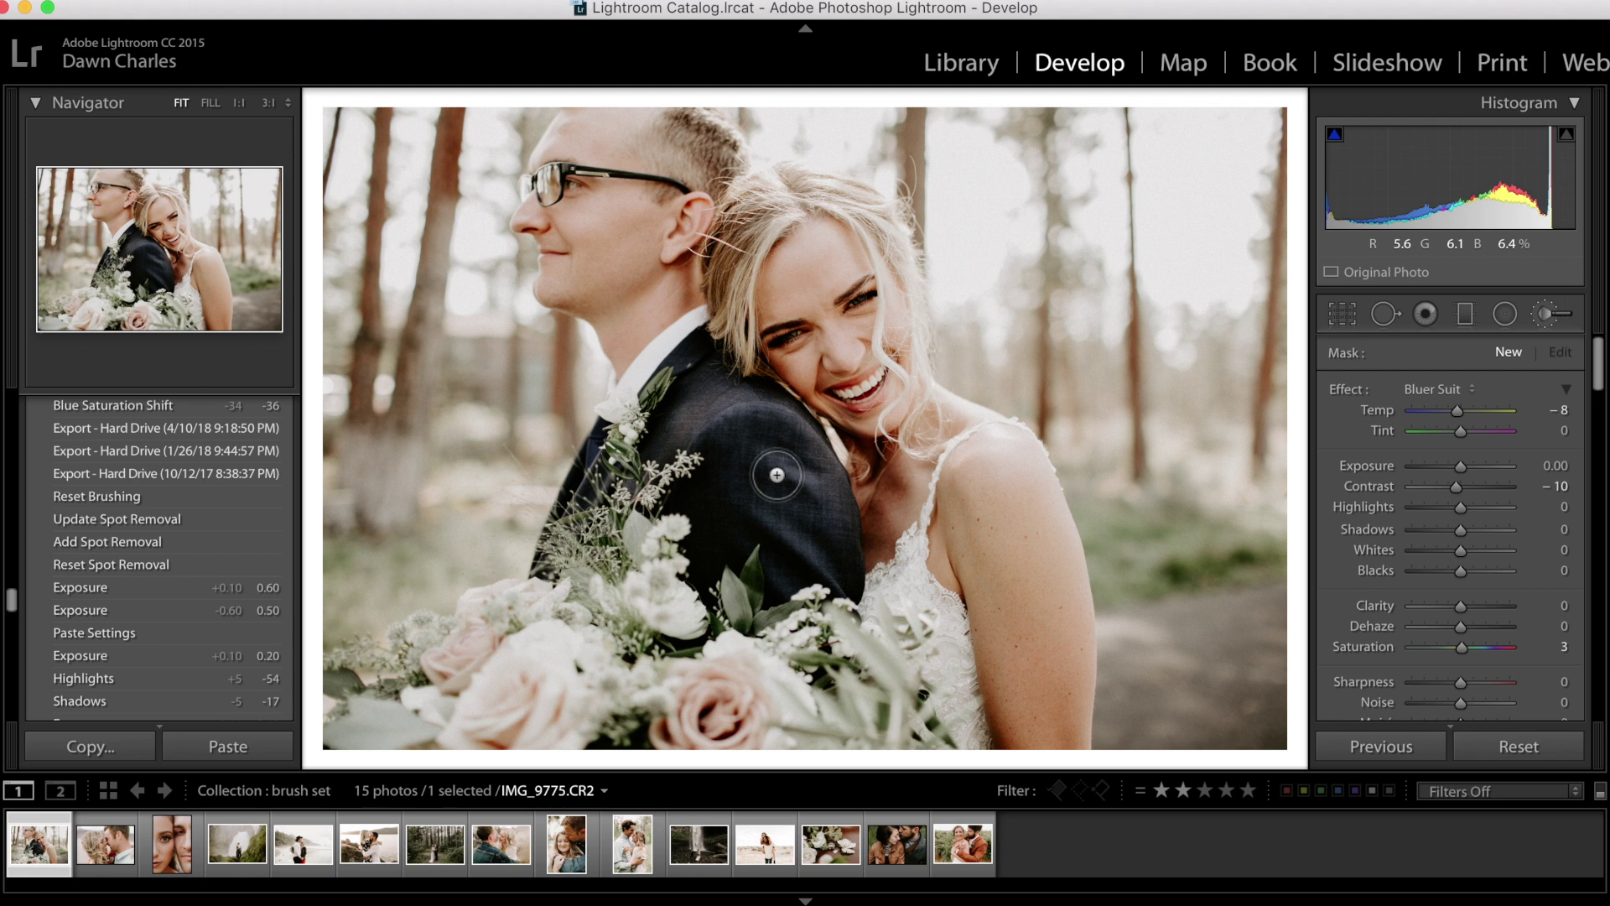
scroll(777, 474, "up", 5)
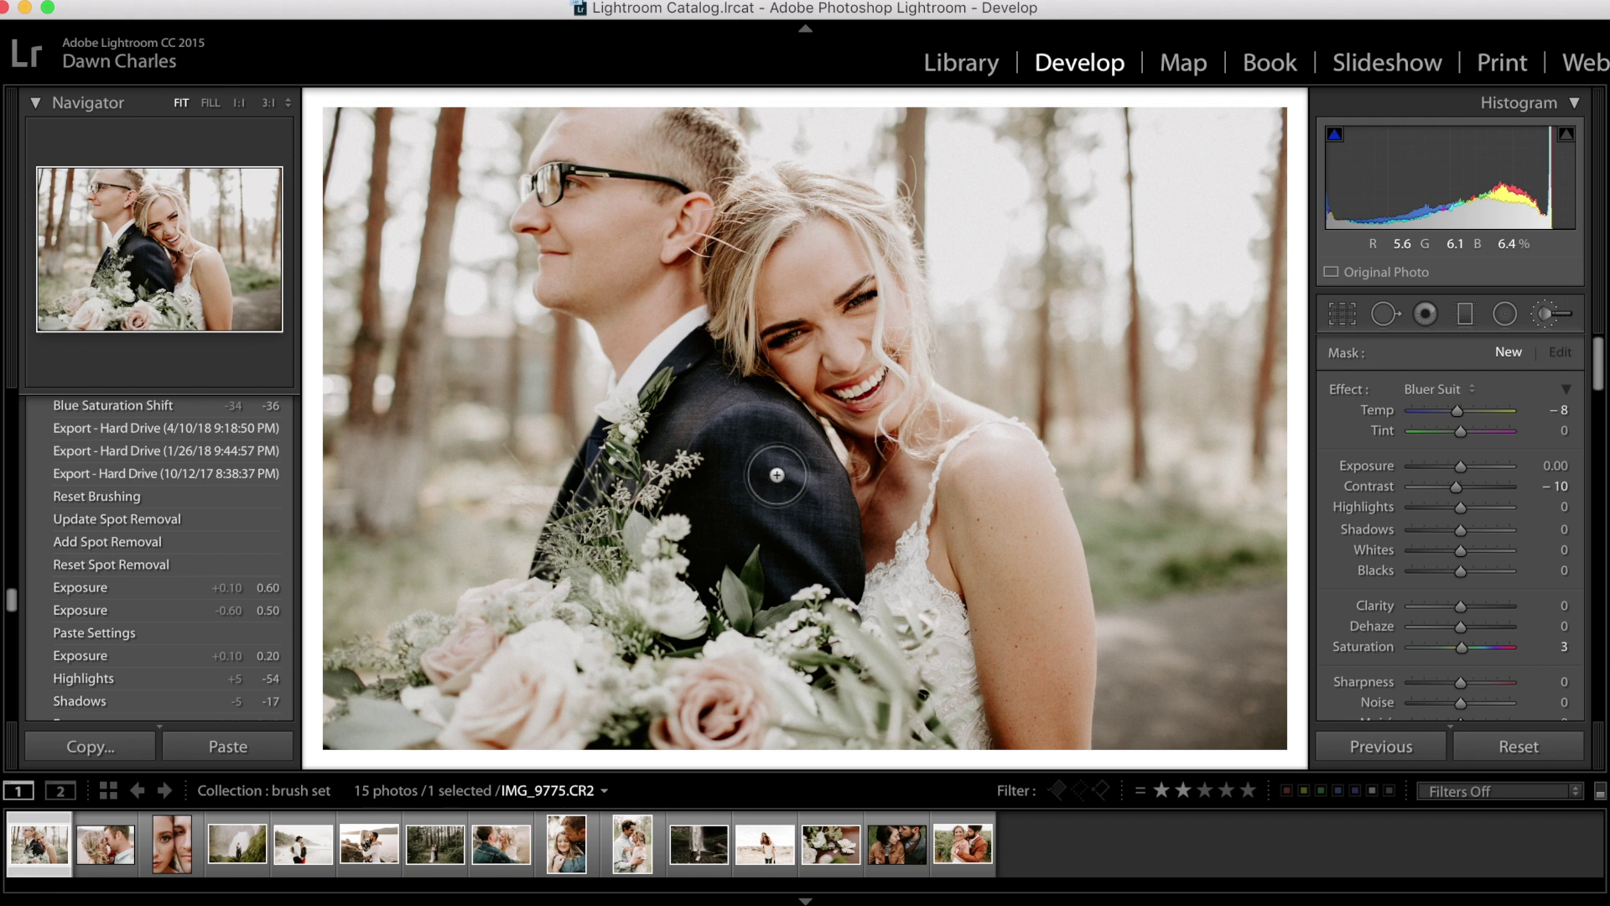
scroll(777, 475, "down", 2)
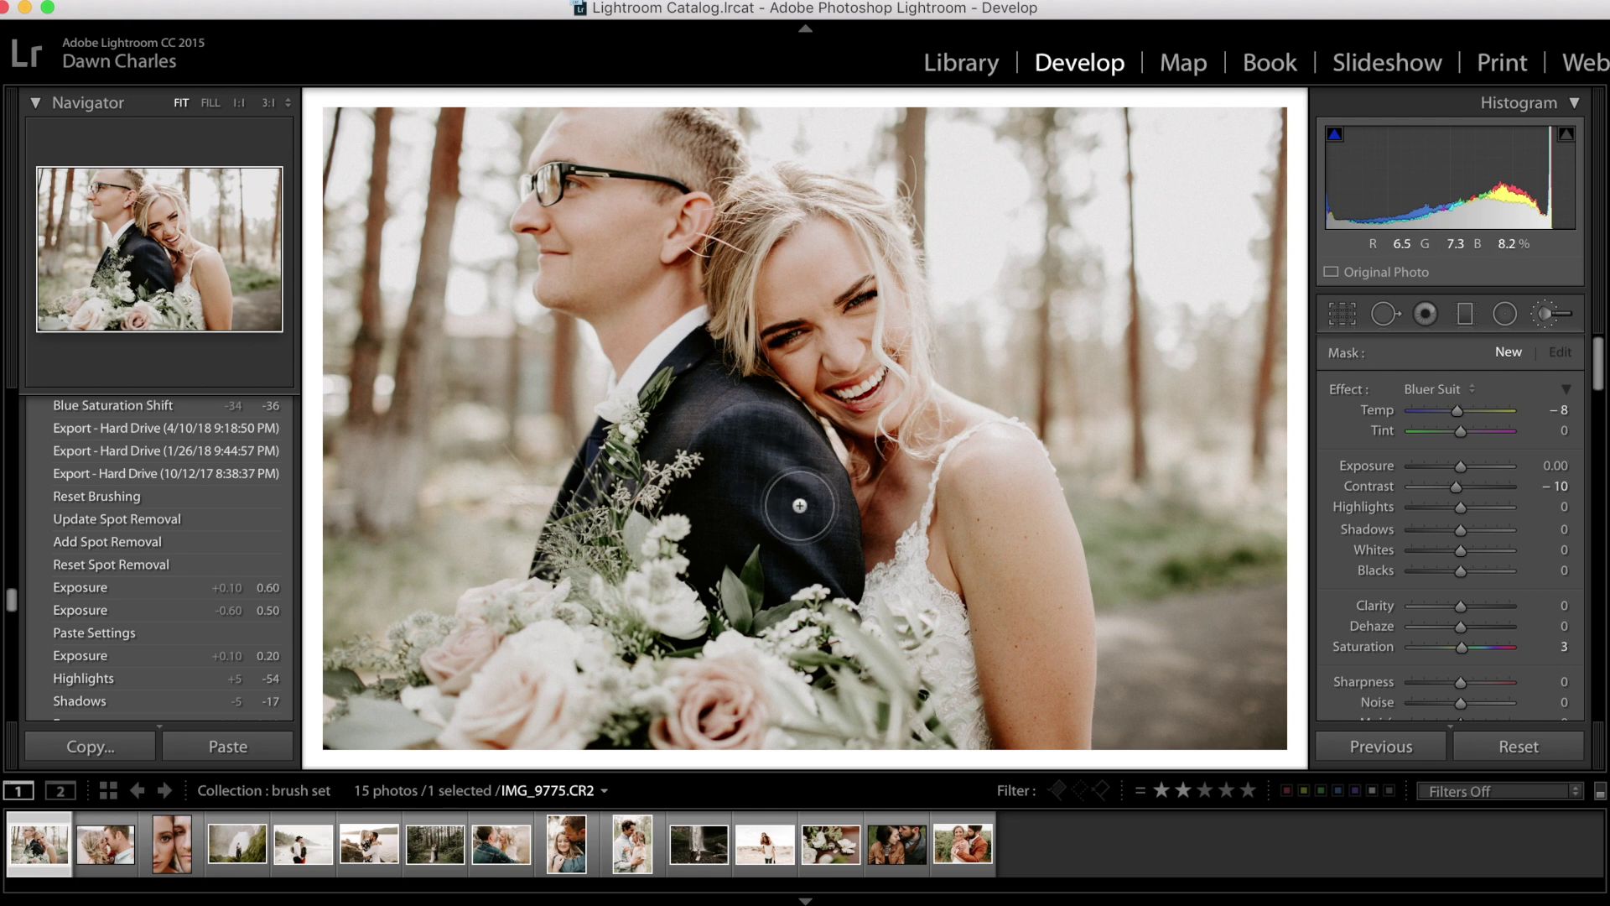
scroll(800, 504, "down", 1)
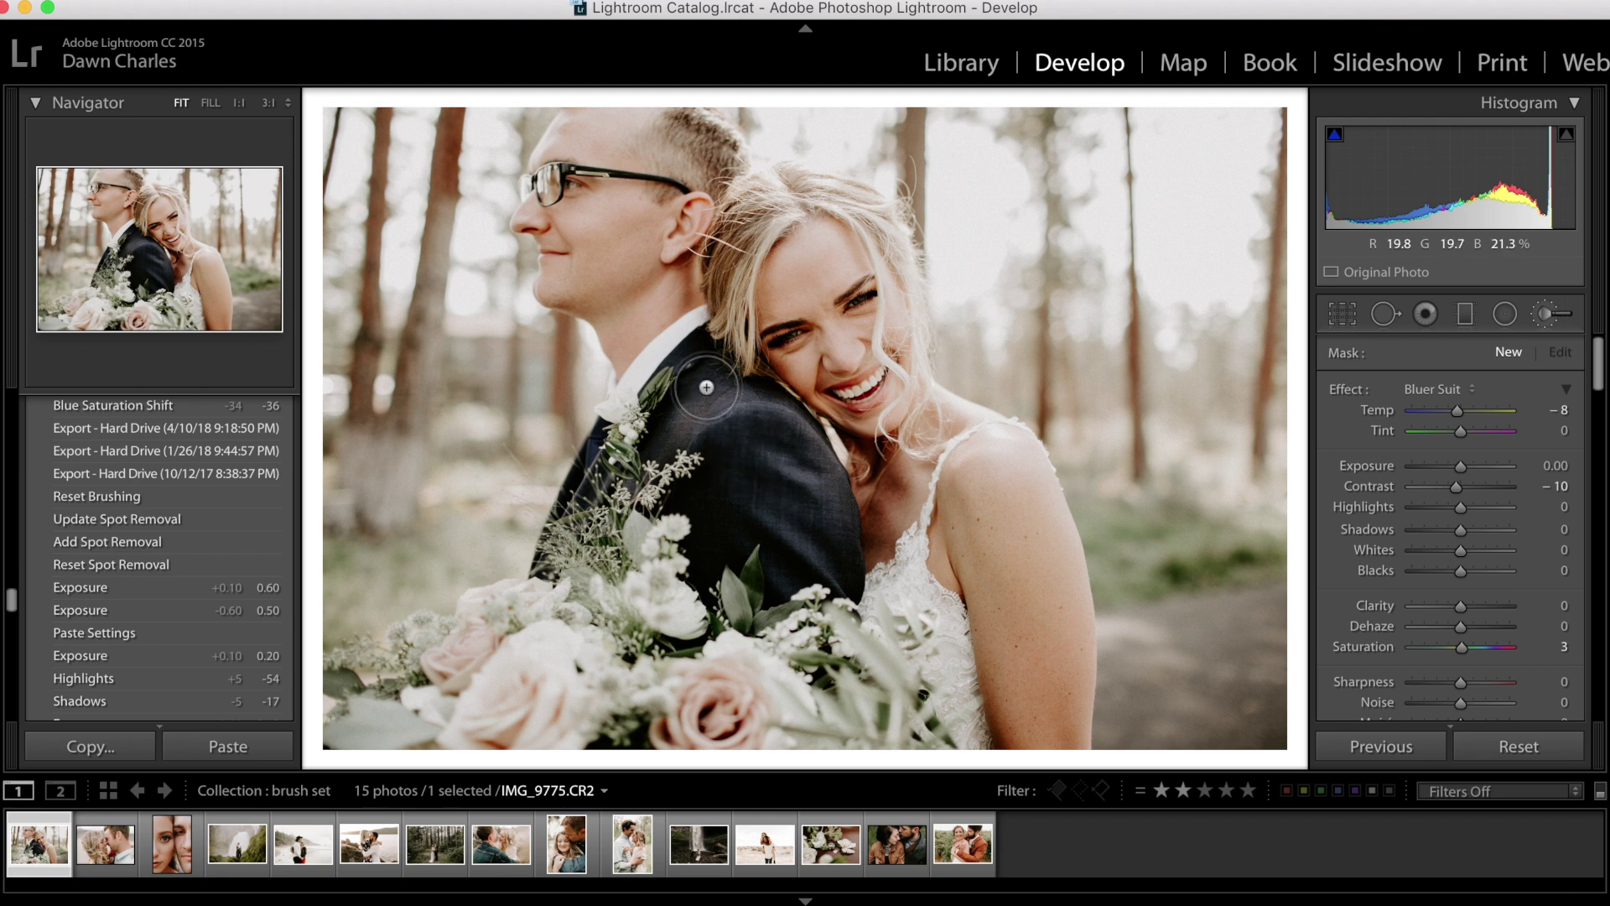
scroll(783, 494, "down", 1)
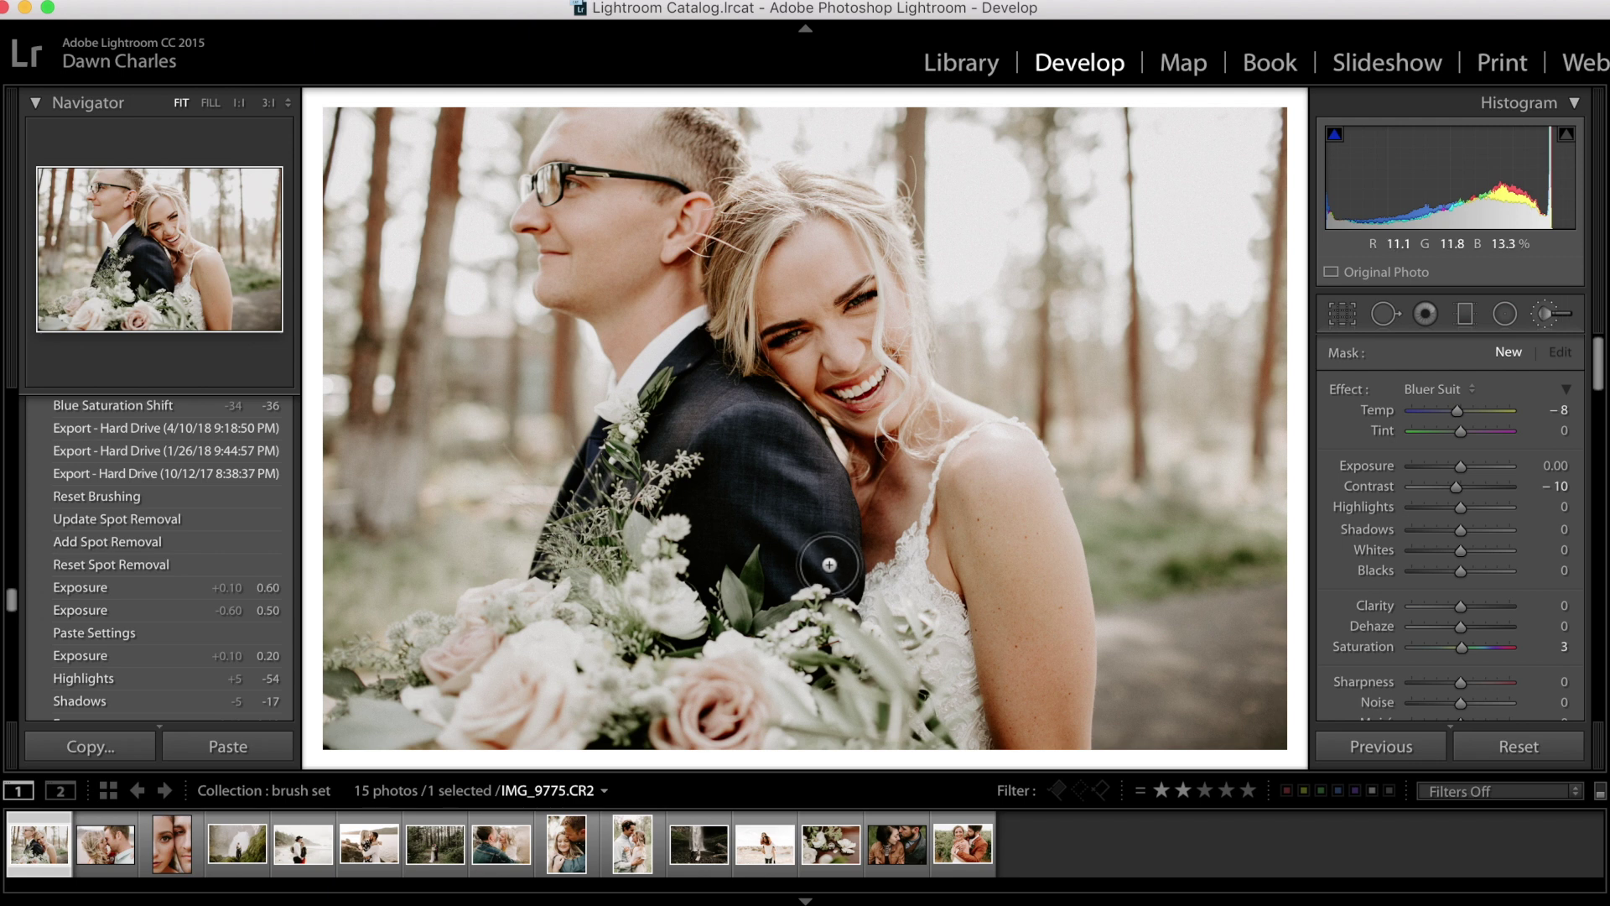
scroll(813, 518, "up", 4)
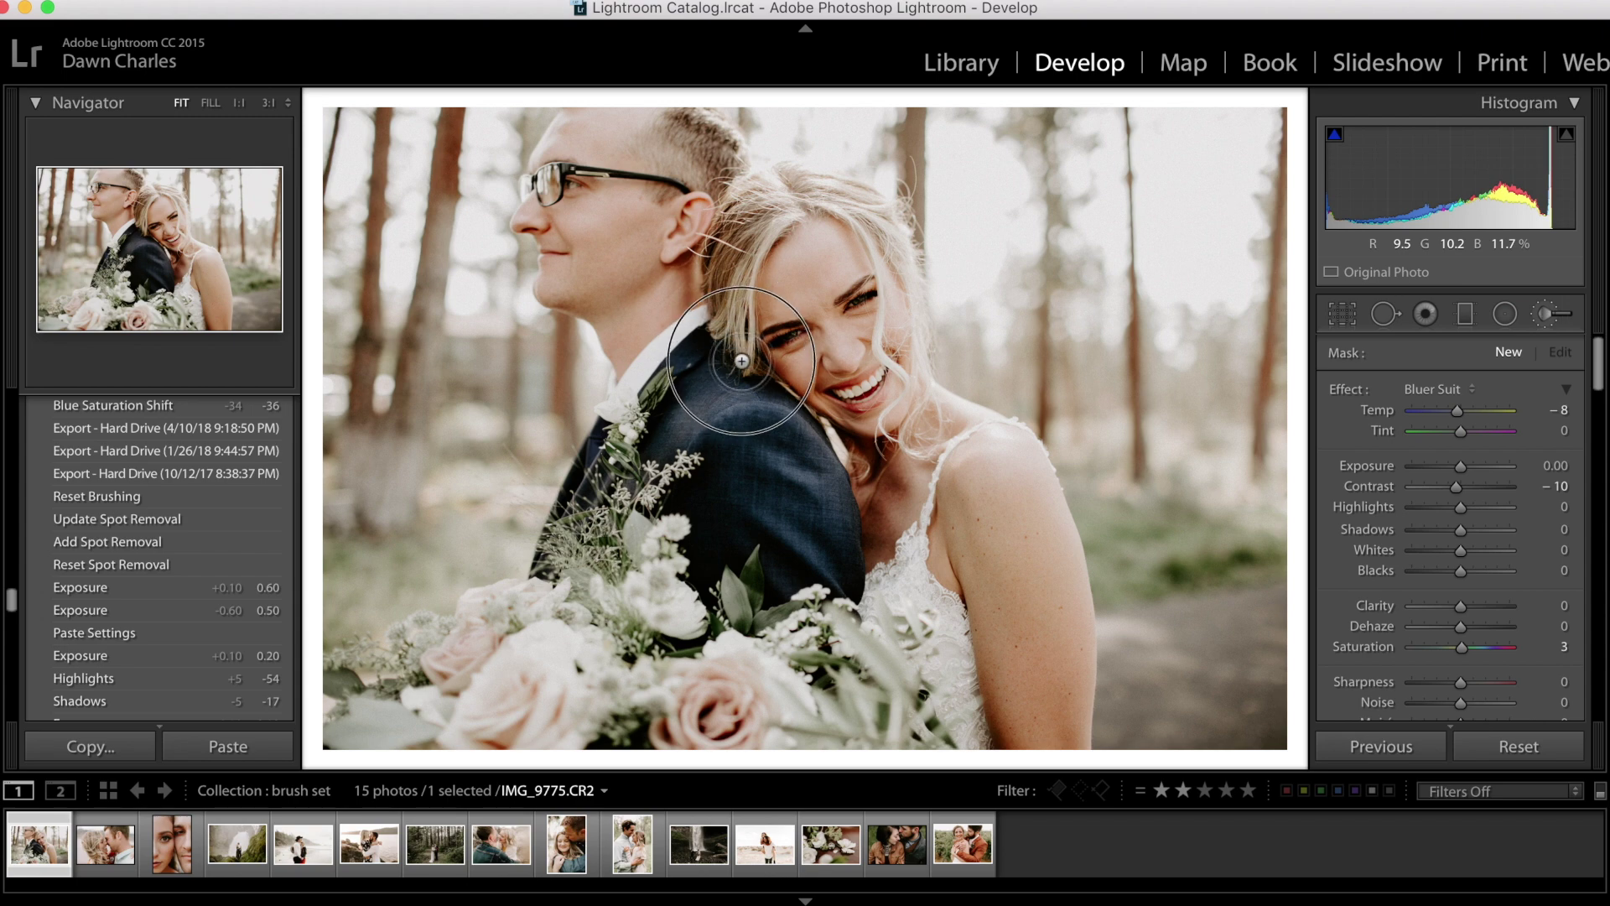
Switch the adjustment brush to Erase, enlarge it to size 11, and clean up the Bluer Suit mask around the jacket
key("super+shift+z")
left_click(151, 228)
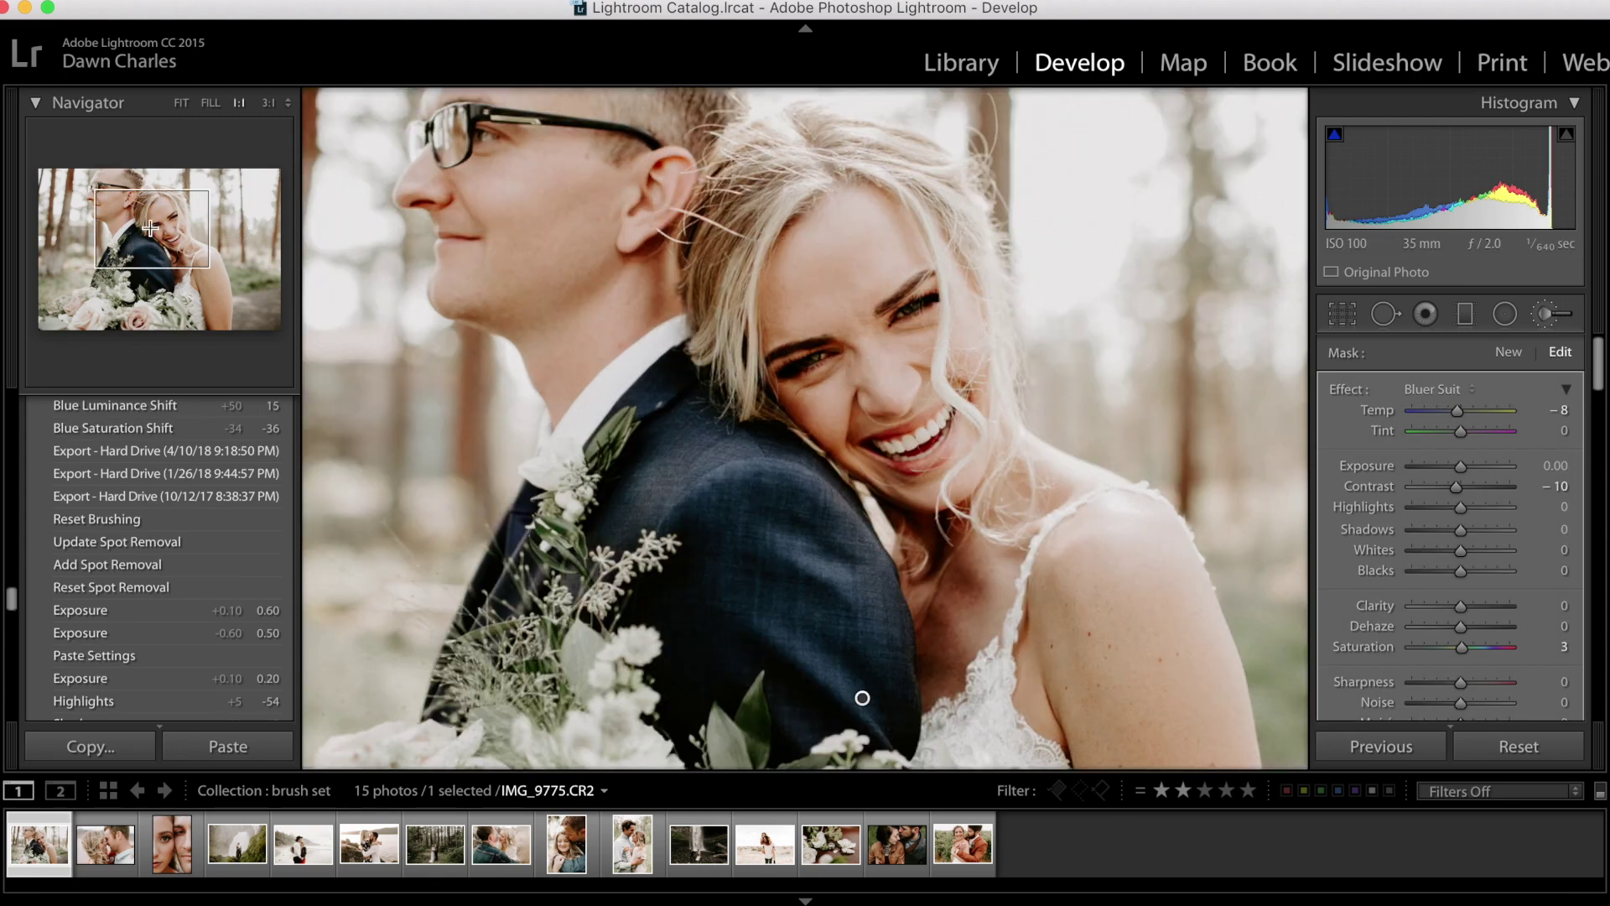
scroll(1454, 571, "down", 5)
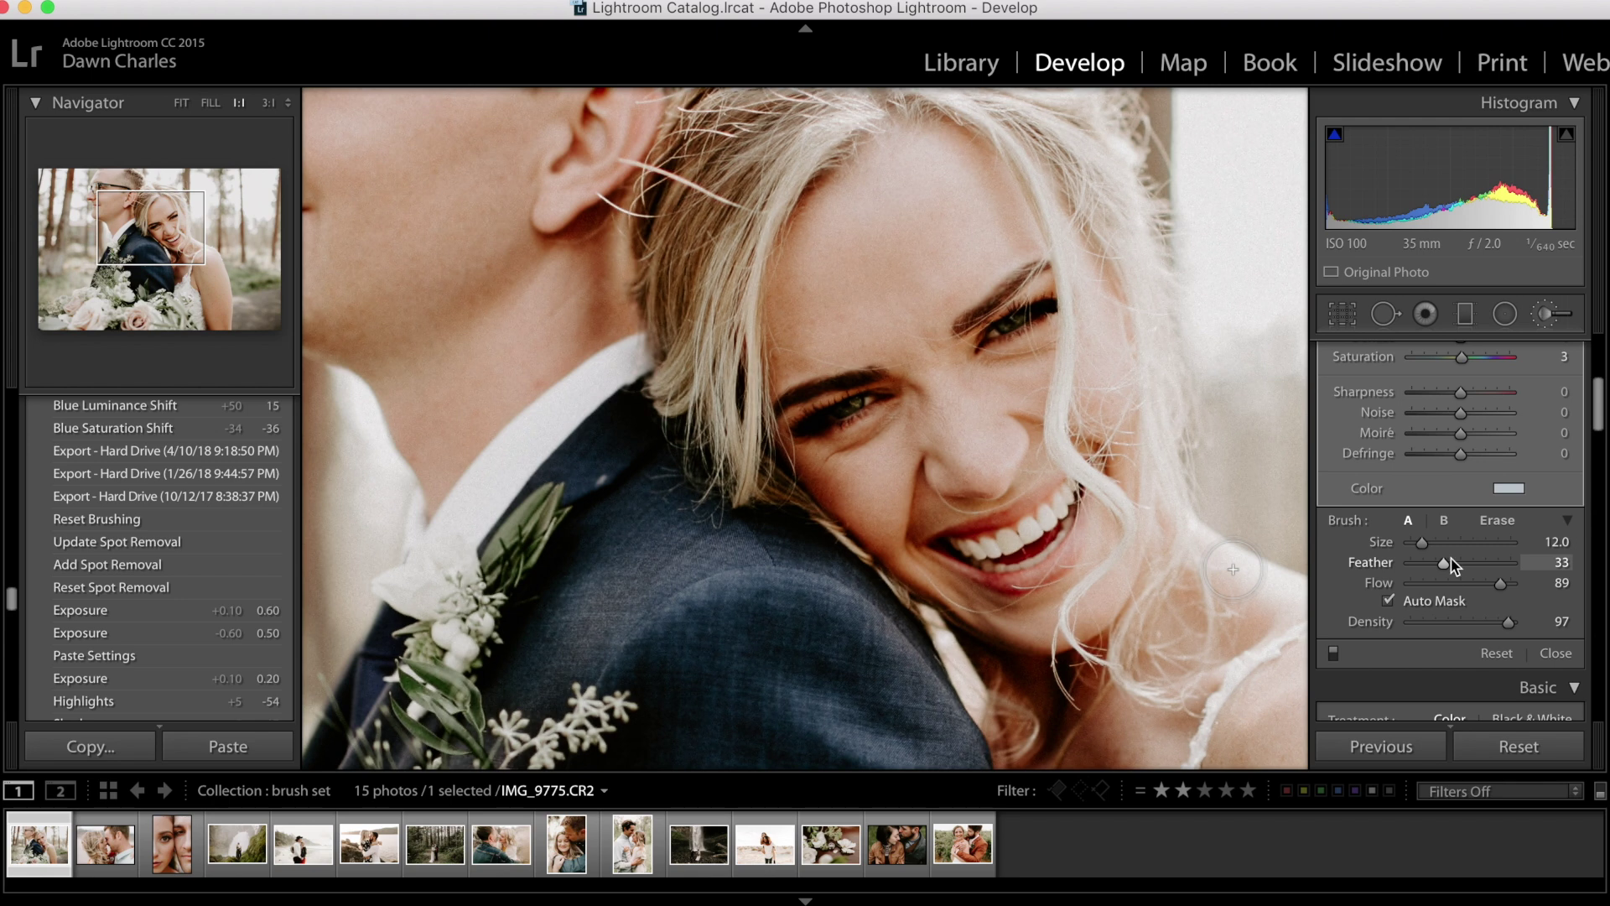
left_click(1493, 521)
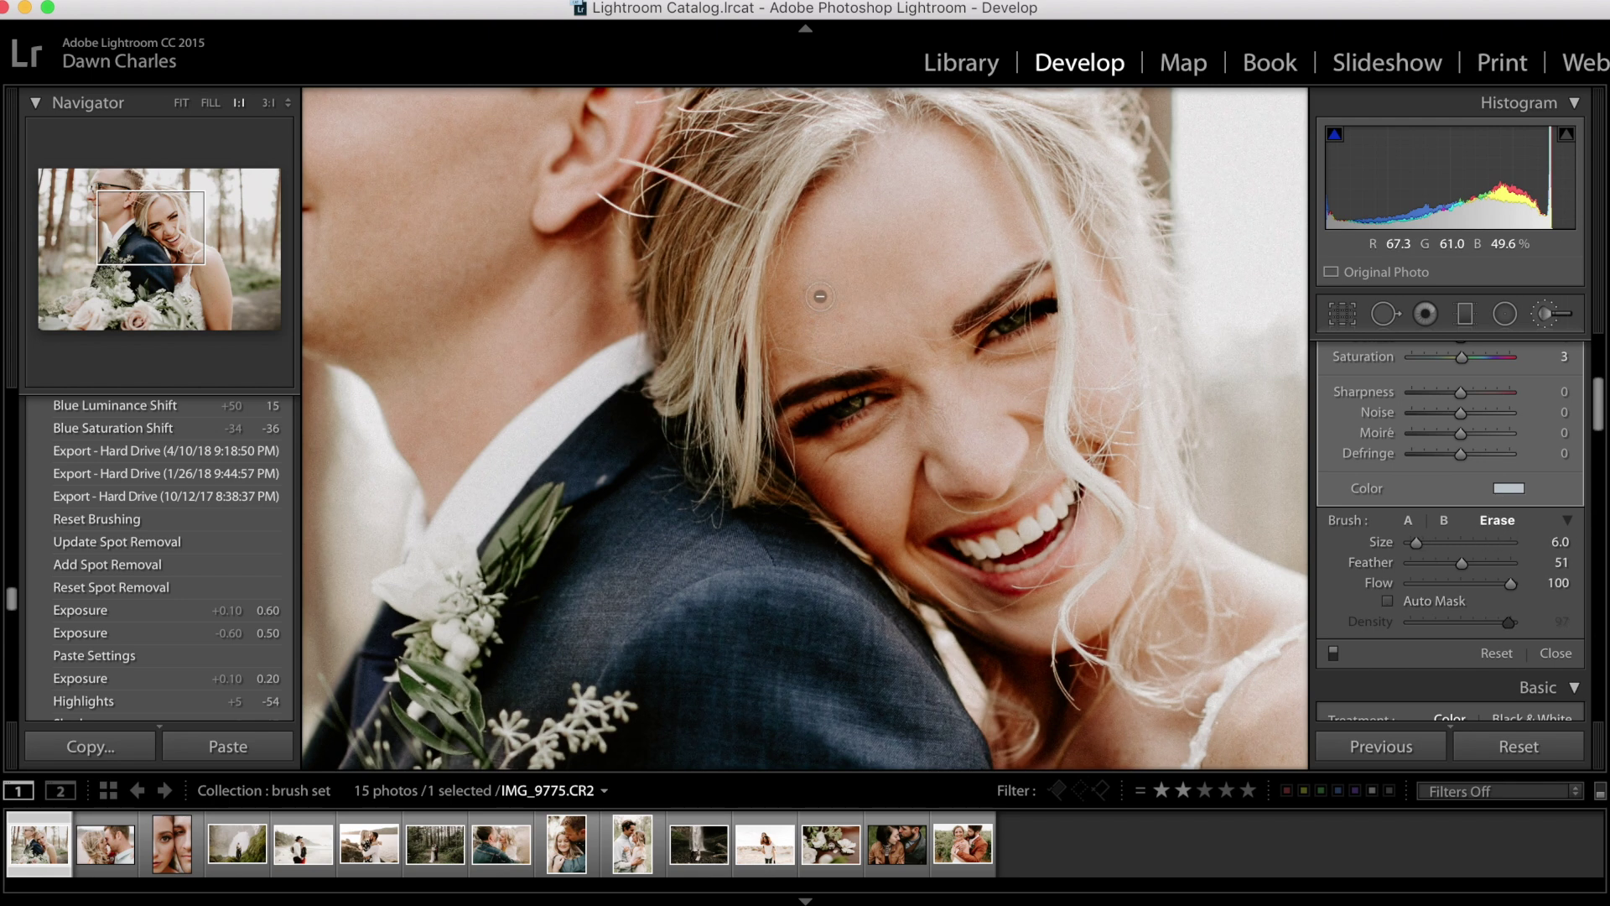
key("bracketright")
key("bracketright")
key("bracketright")
key("bracketright")
key("bracketright")
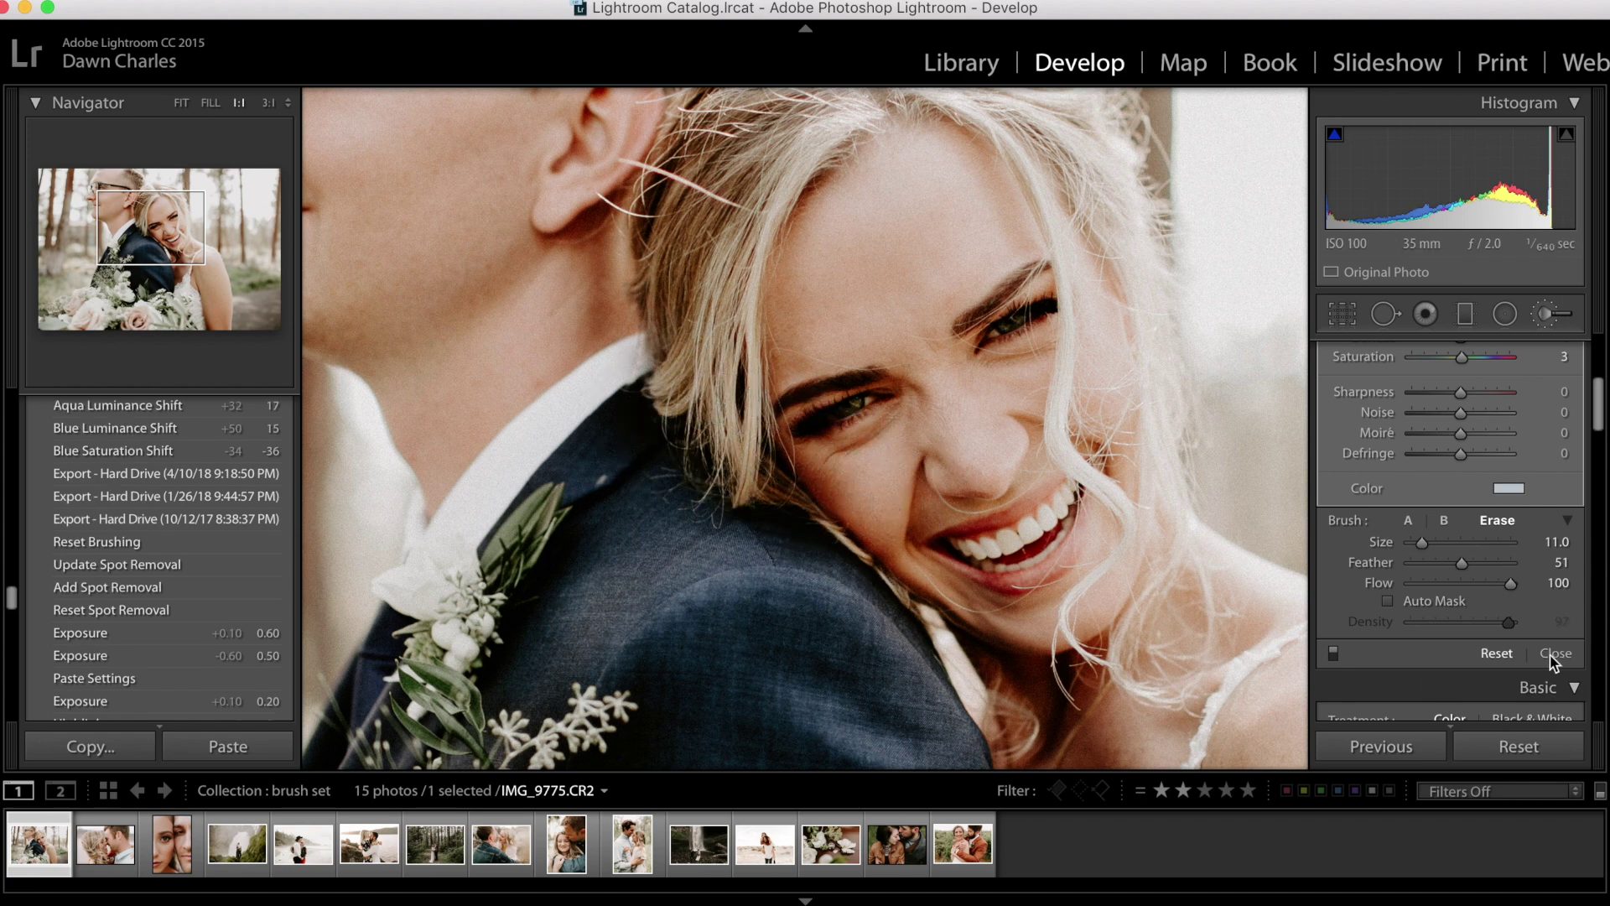
Fit the whole wedding photo in view and toggle the brush adjustments off and on to compare the suit's color
left_click(182, 103)
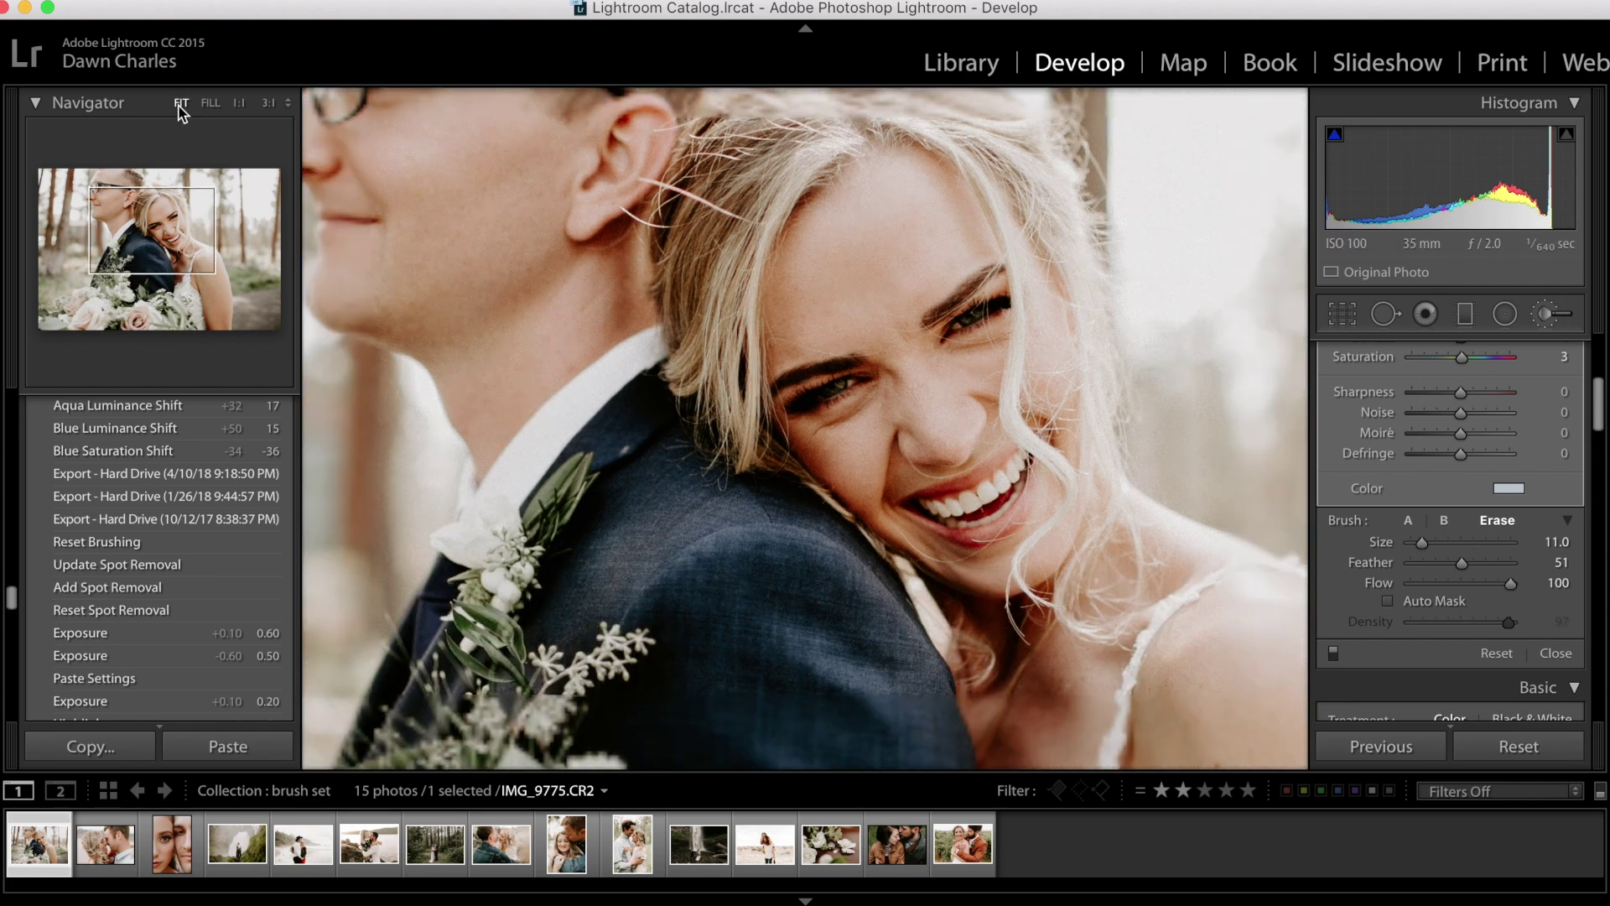
left_click(1333, 654)
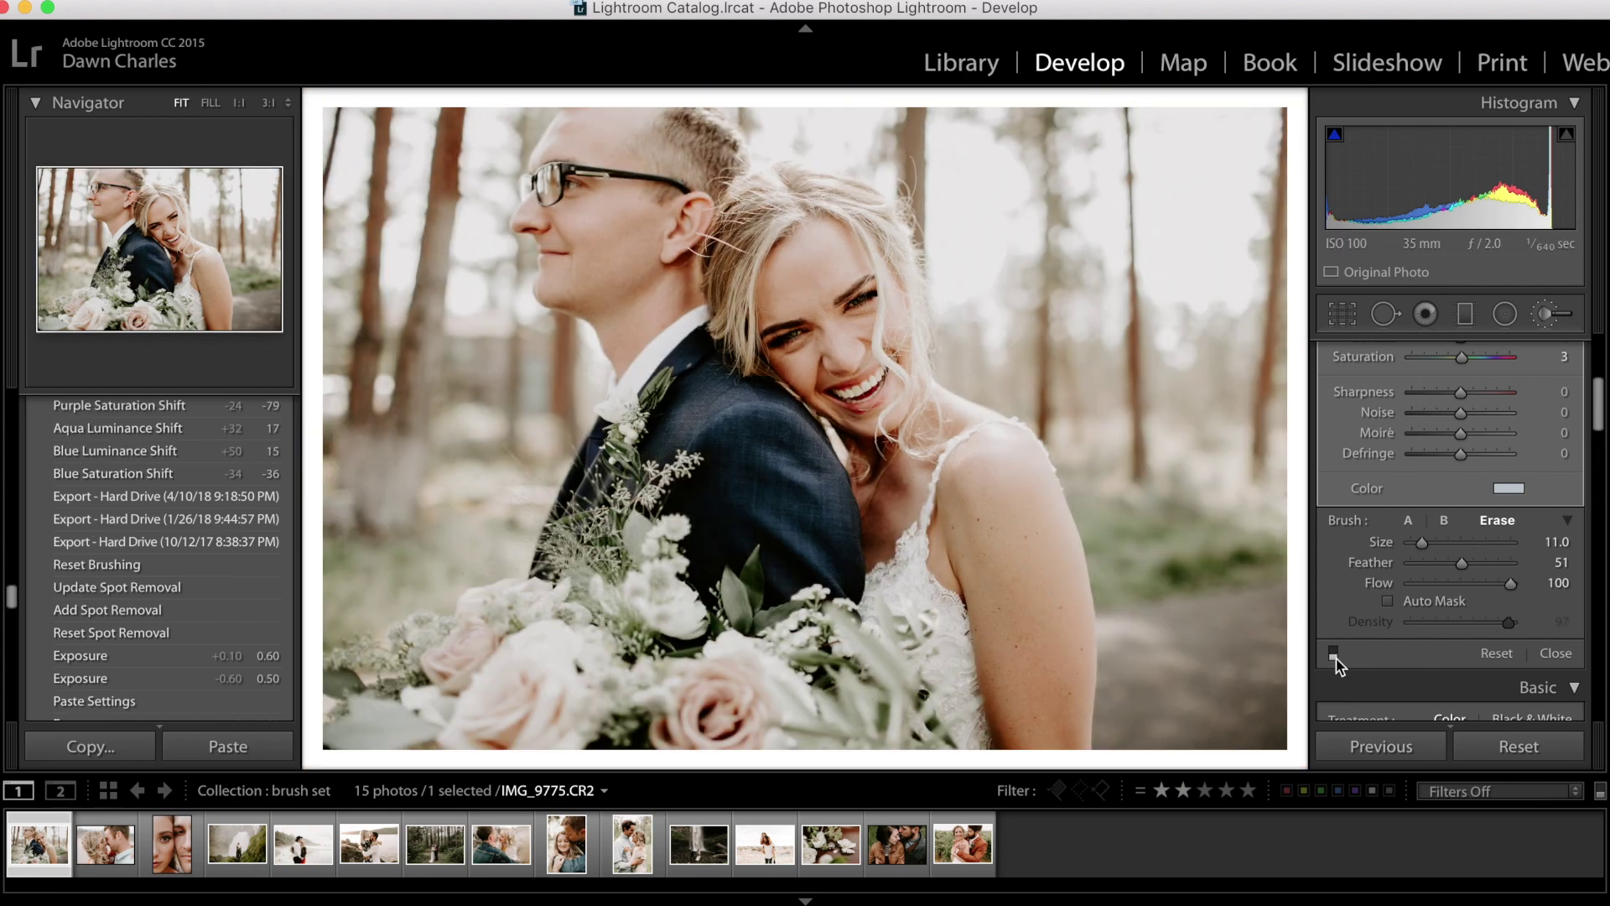
left_click(1333, 652)
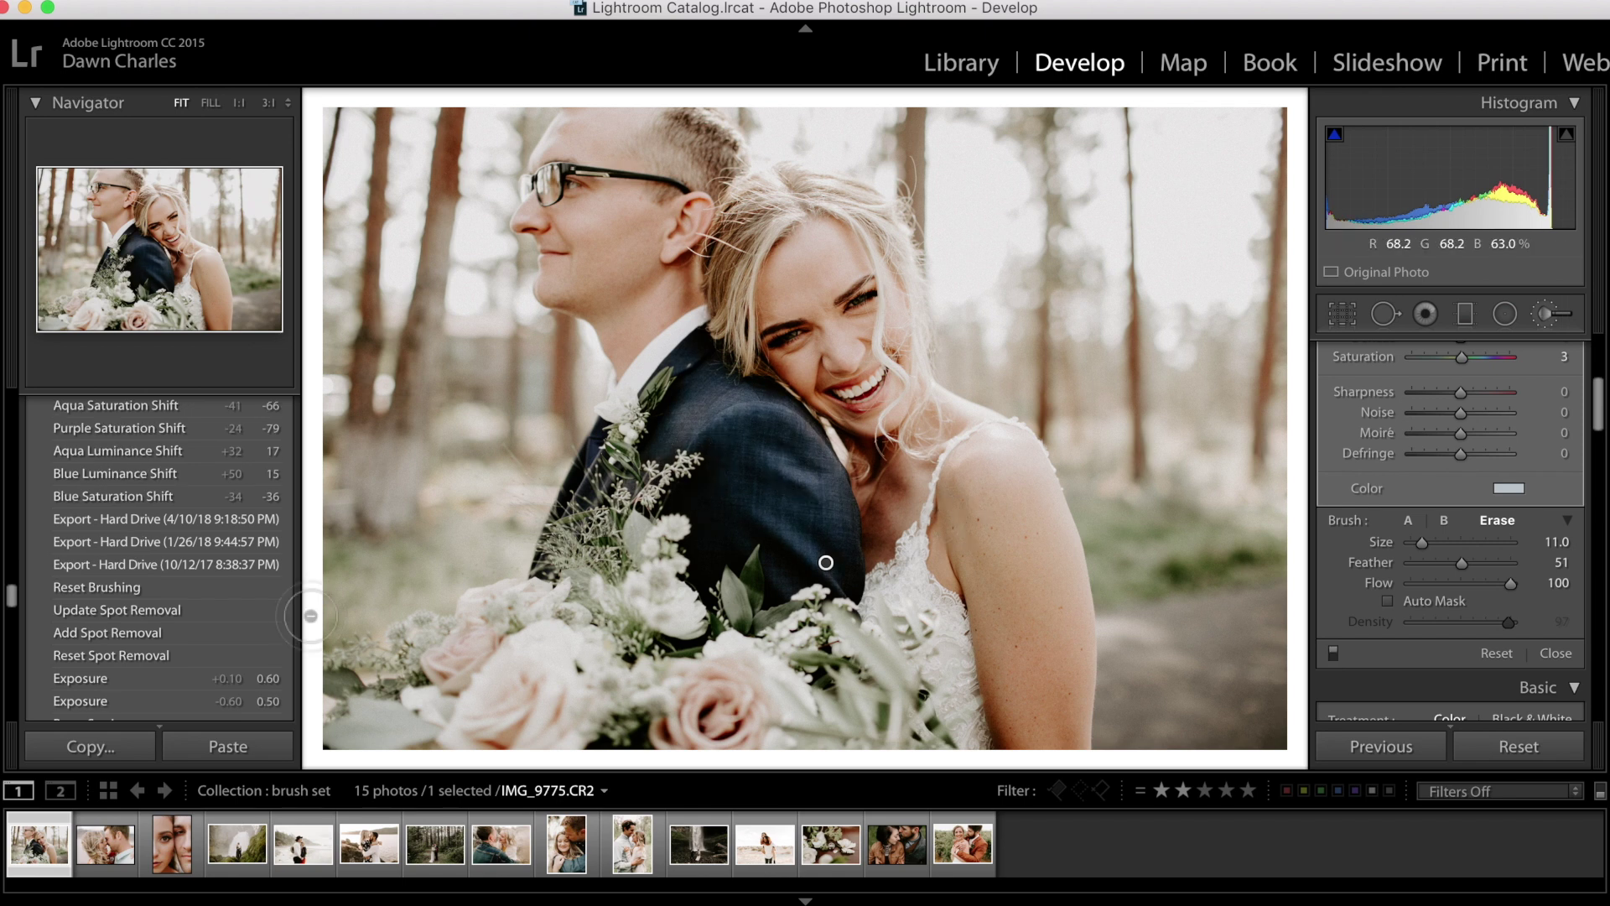
Open photo 4L0B3410.CR2, choose the Bokeh brush effect, and paint it with a large brush around the couple's faces
left_click(124, 838)
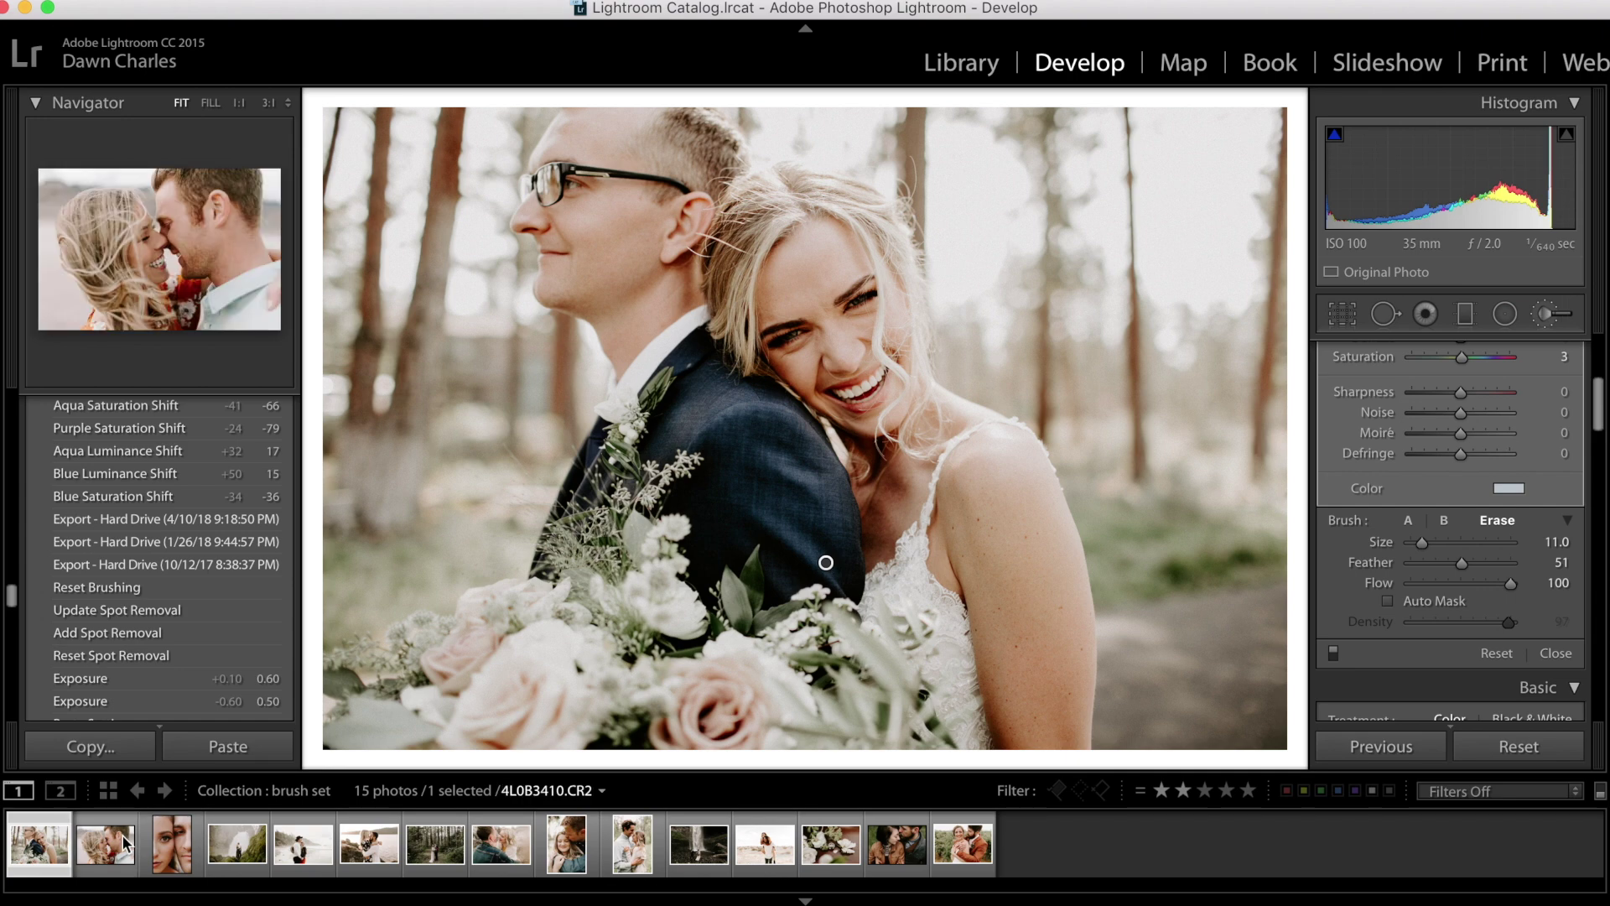
left_click(124, 838)
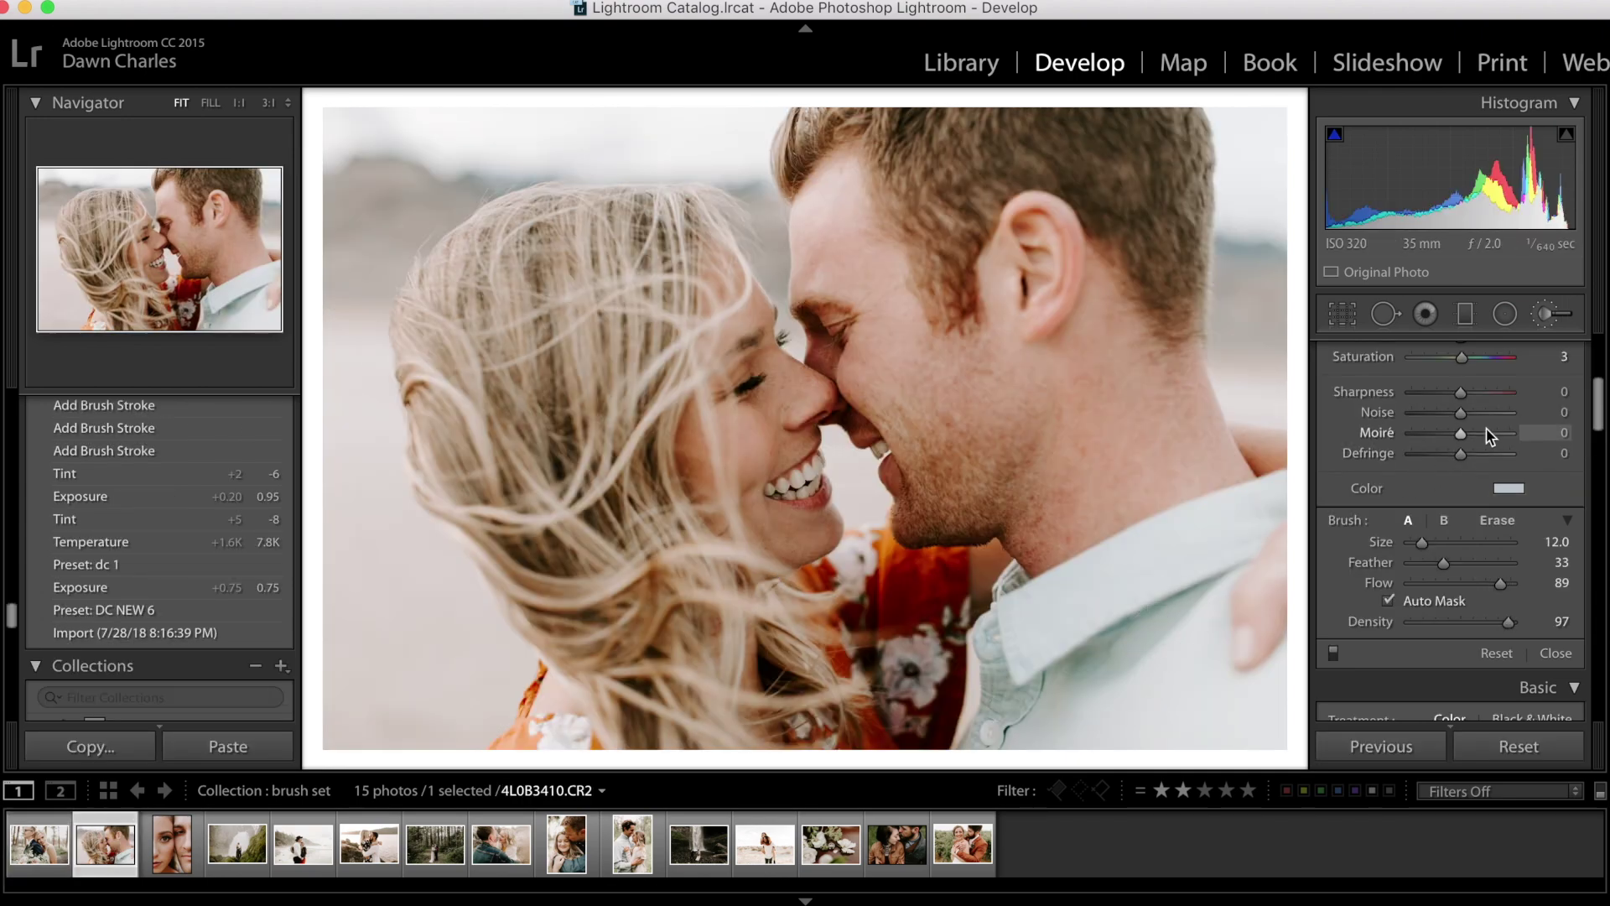
scroll(1488, 426, "up", 5)
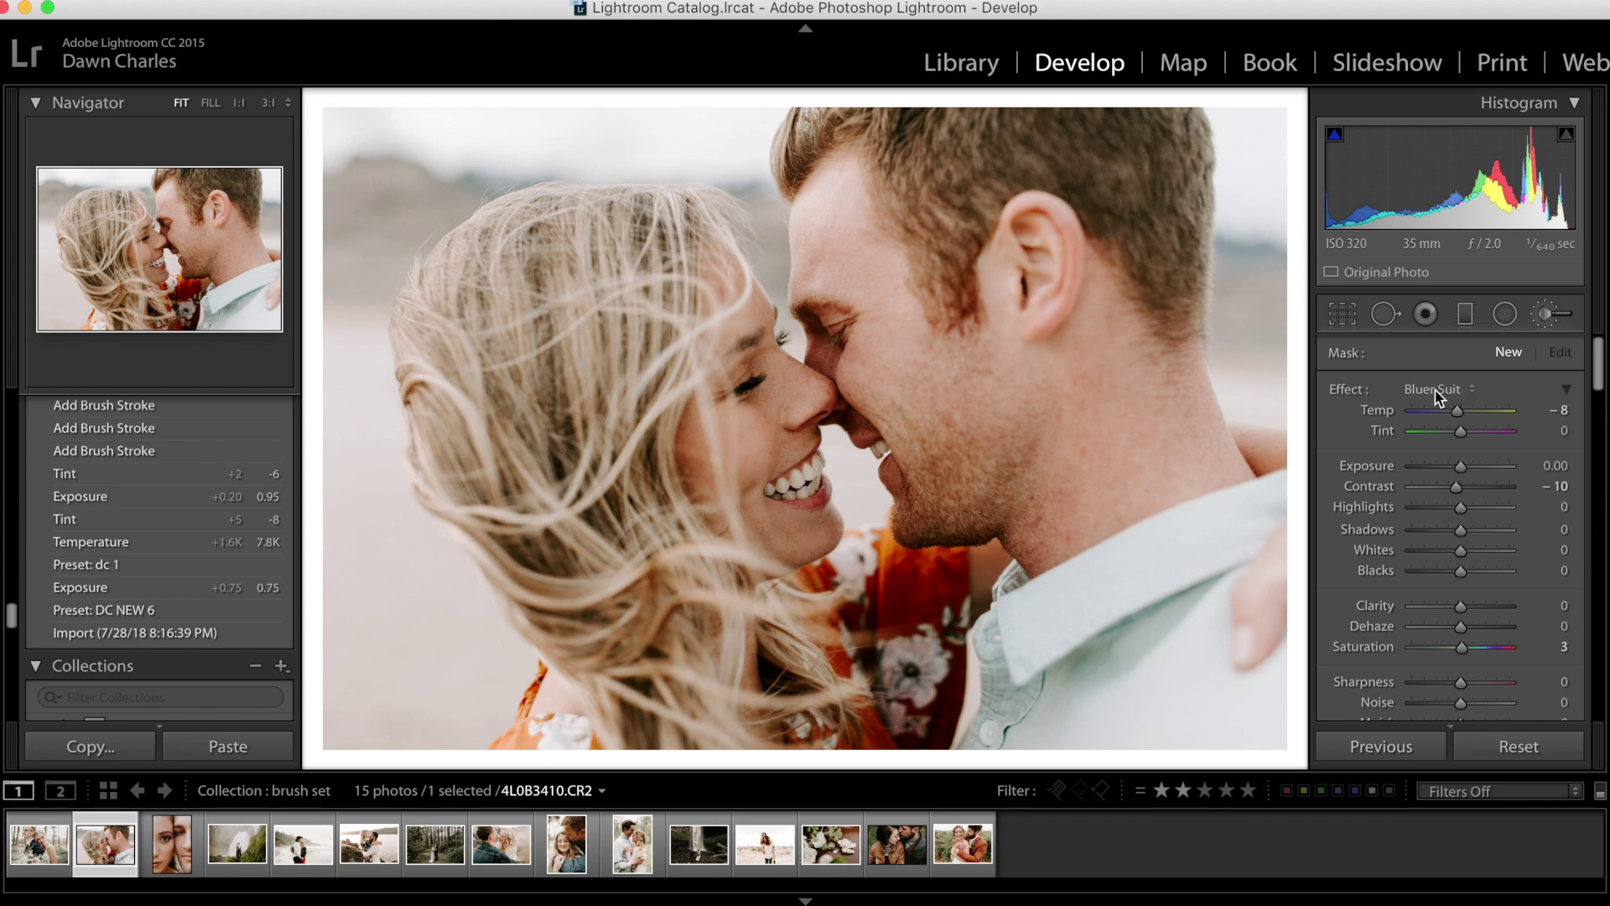
left_click(1436, 390)
left_click(1422, 399)
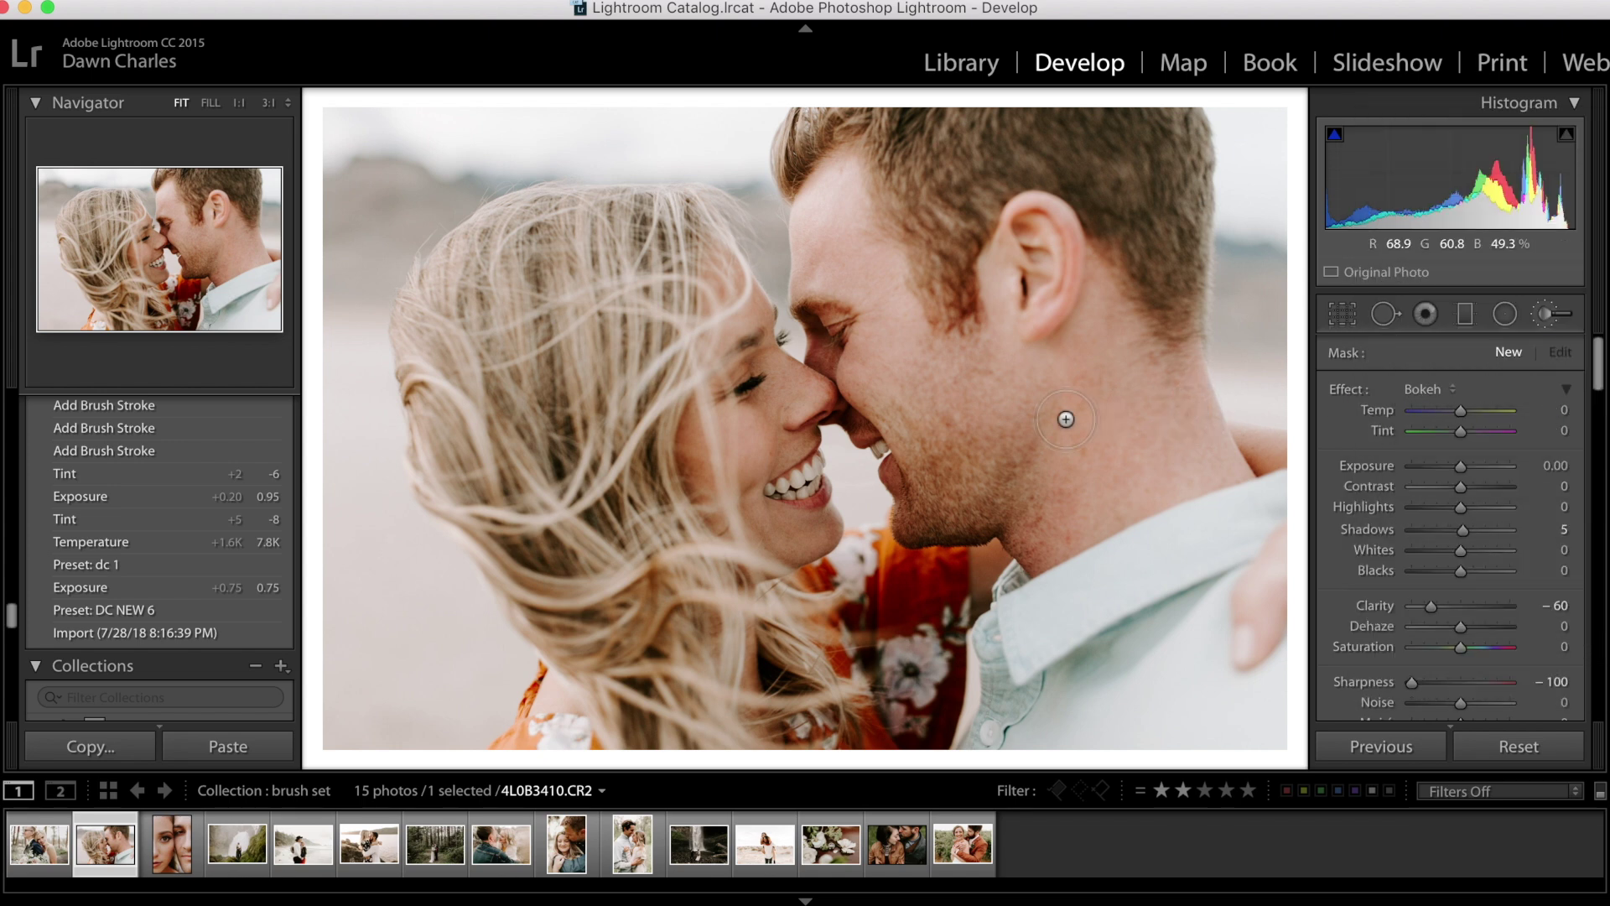
scroll(1066, 420, "up", 2)
scroll(679, 663, "up", 5)
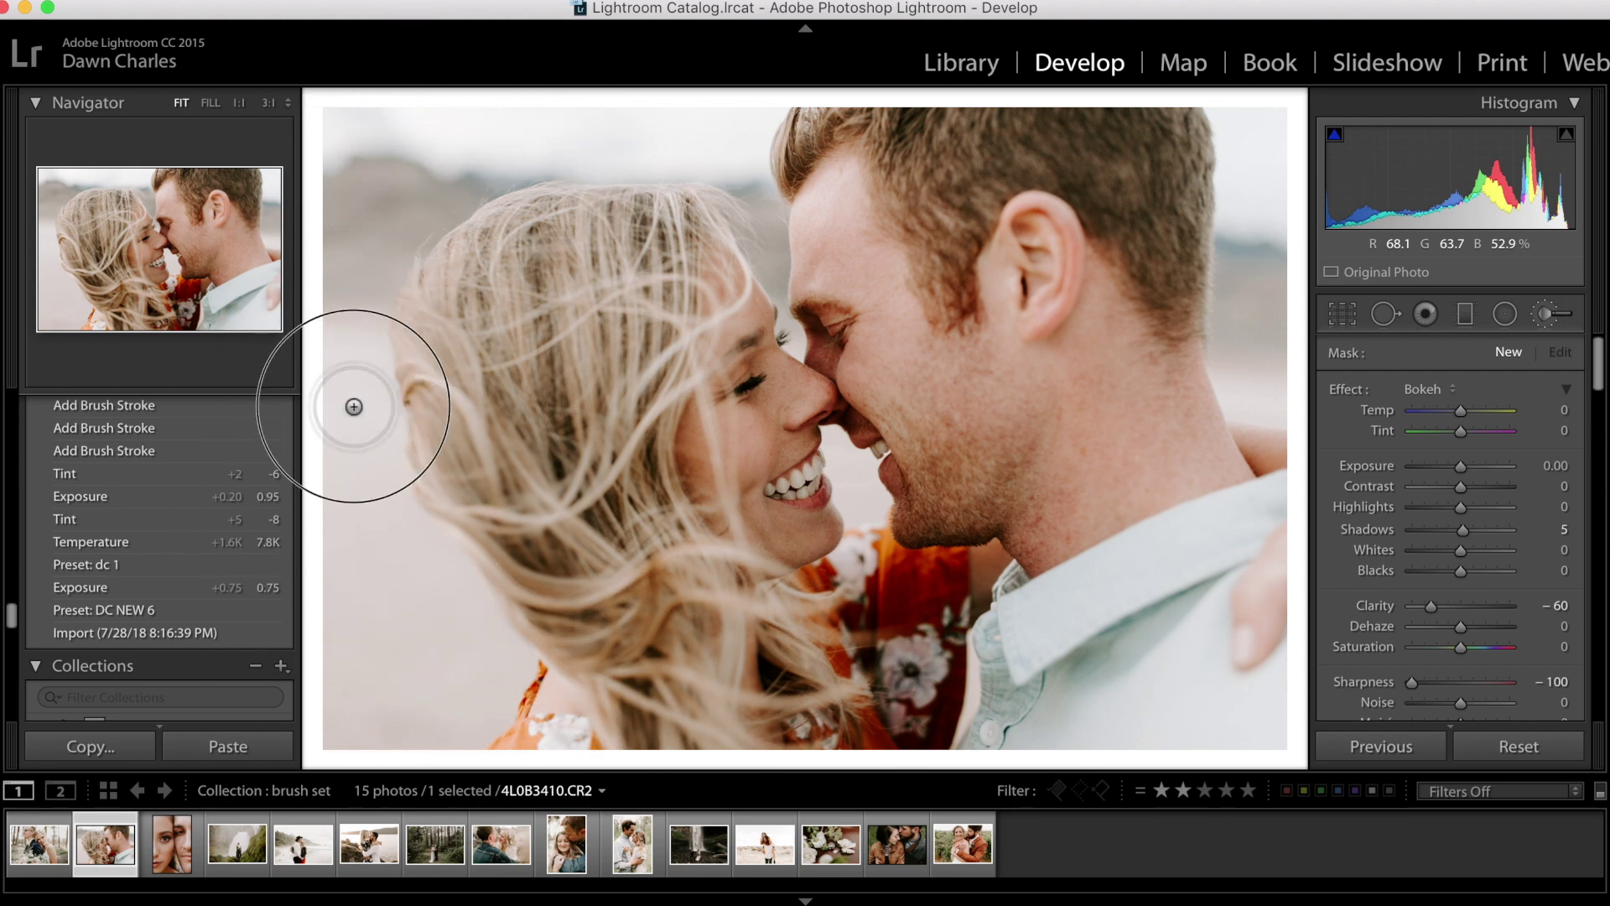
mouse_move(1236, 654)
left_mouse_down()
mouse_move(1279, 603)
mouse_move(1171, 685)
left_mouse_up()
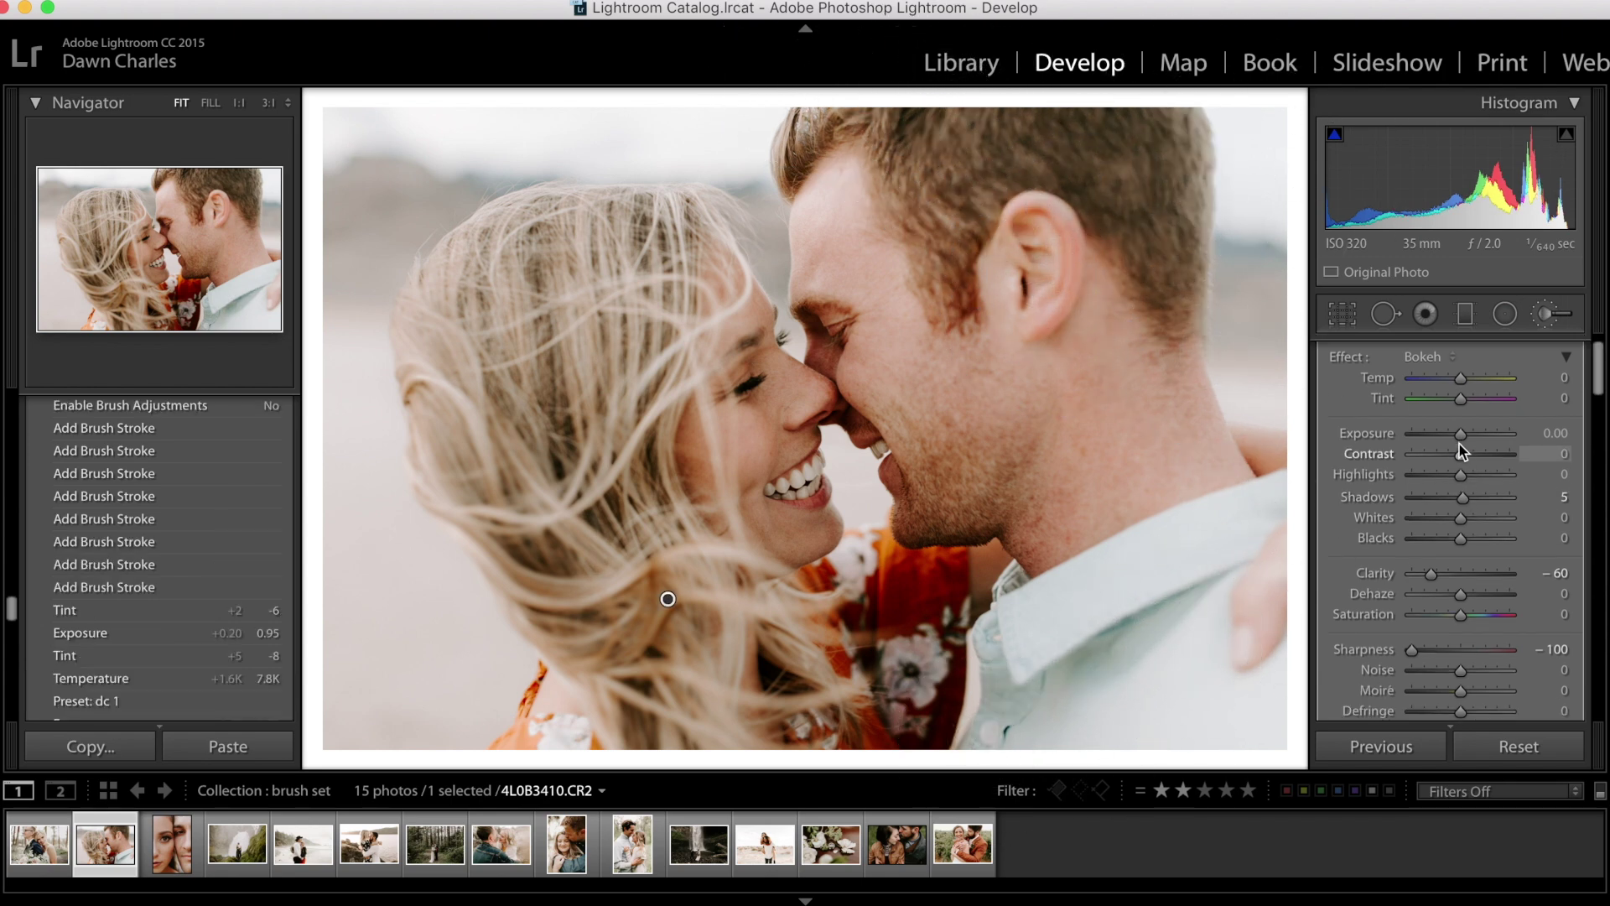
Start a new brush mask with the Sharpen effect and paint it over the couple's faces
scroll(1457, 440, "up", 3)
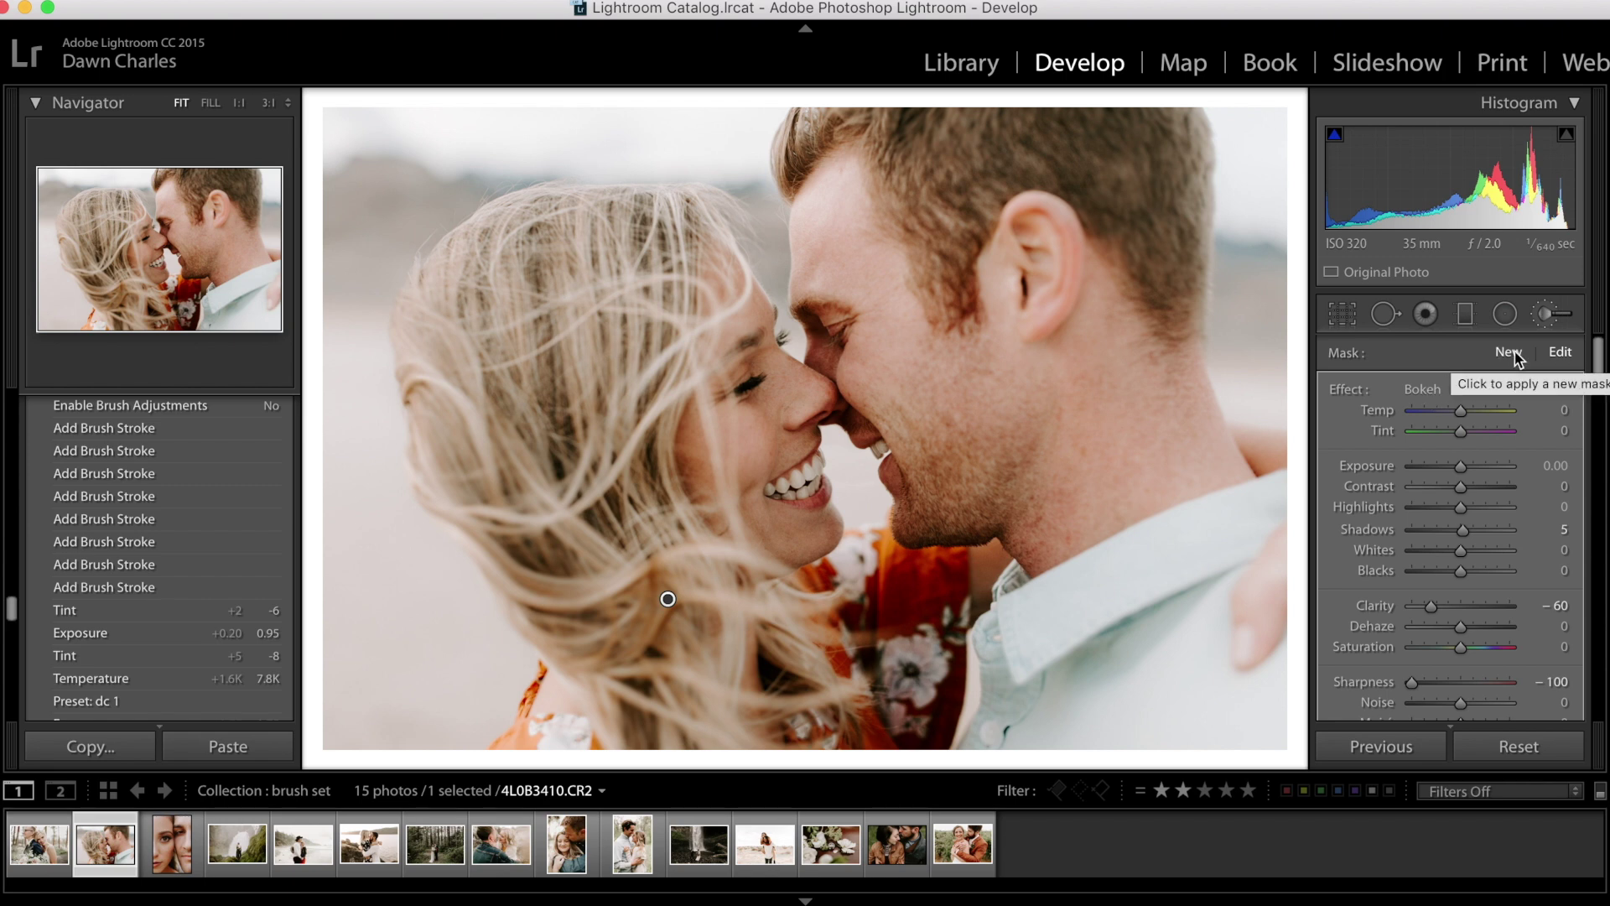
left_click(1424, 389)
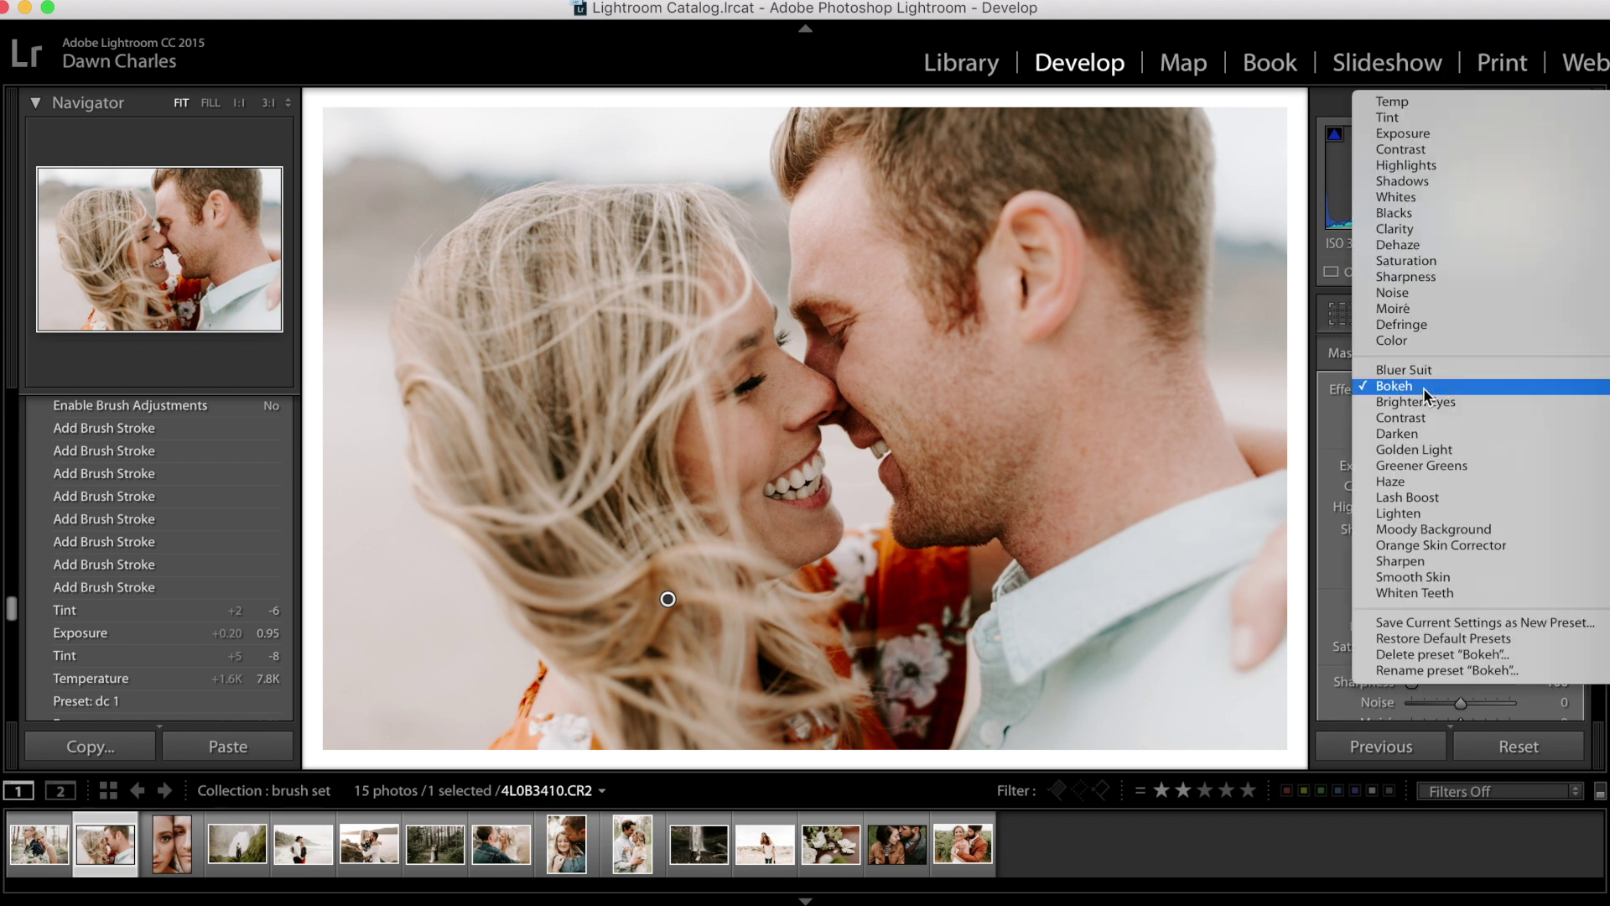
left_click(1305, 429)
left_click(1506, 352)
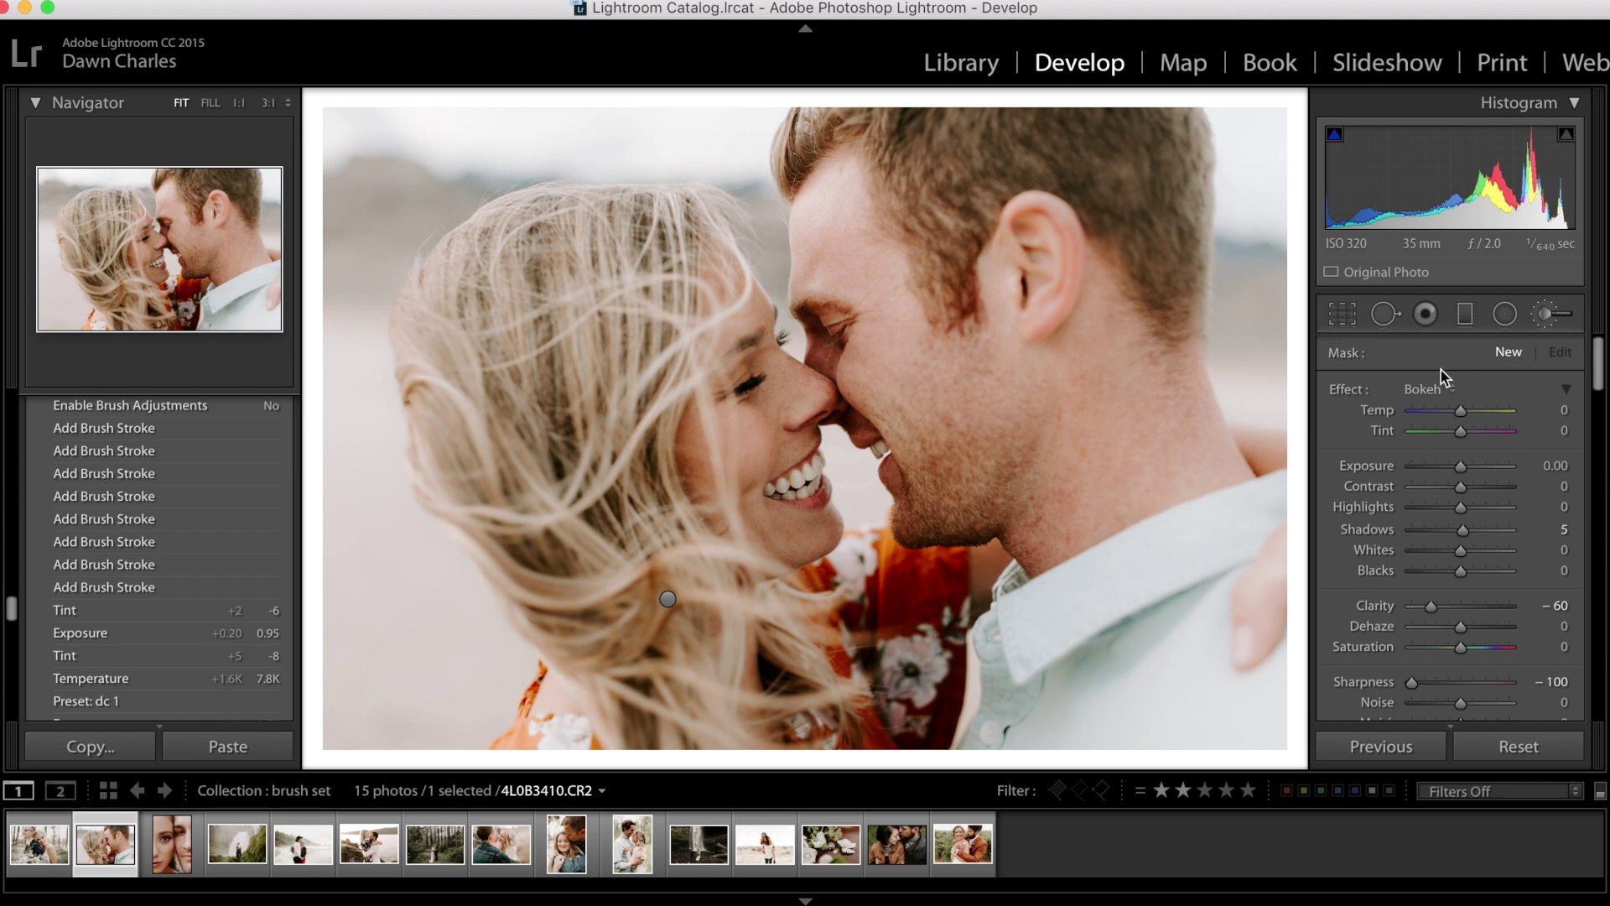
left_click(1424, 389)
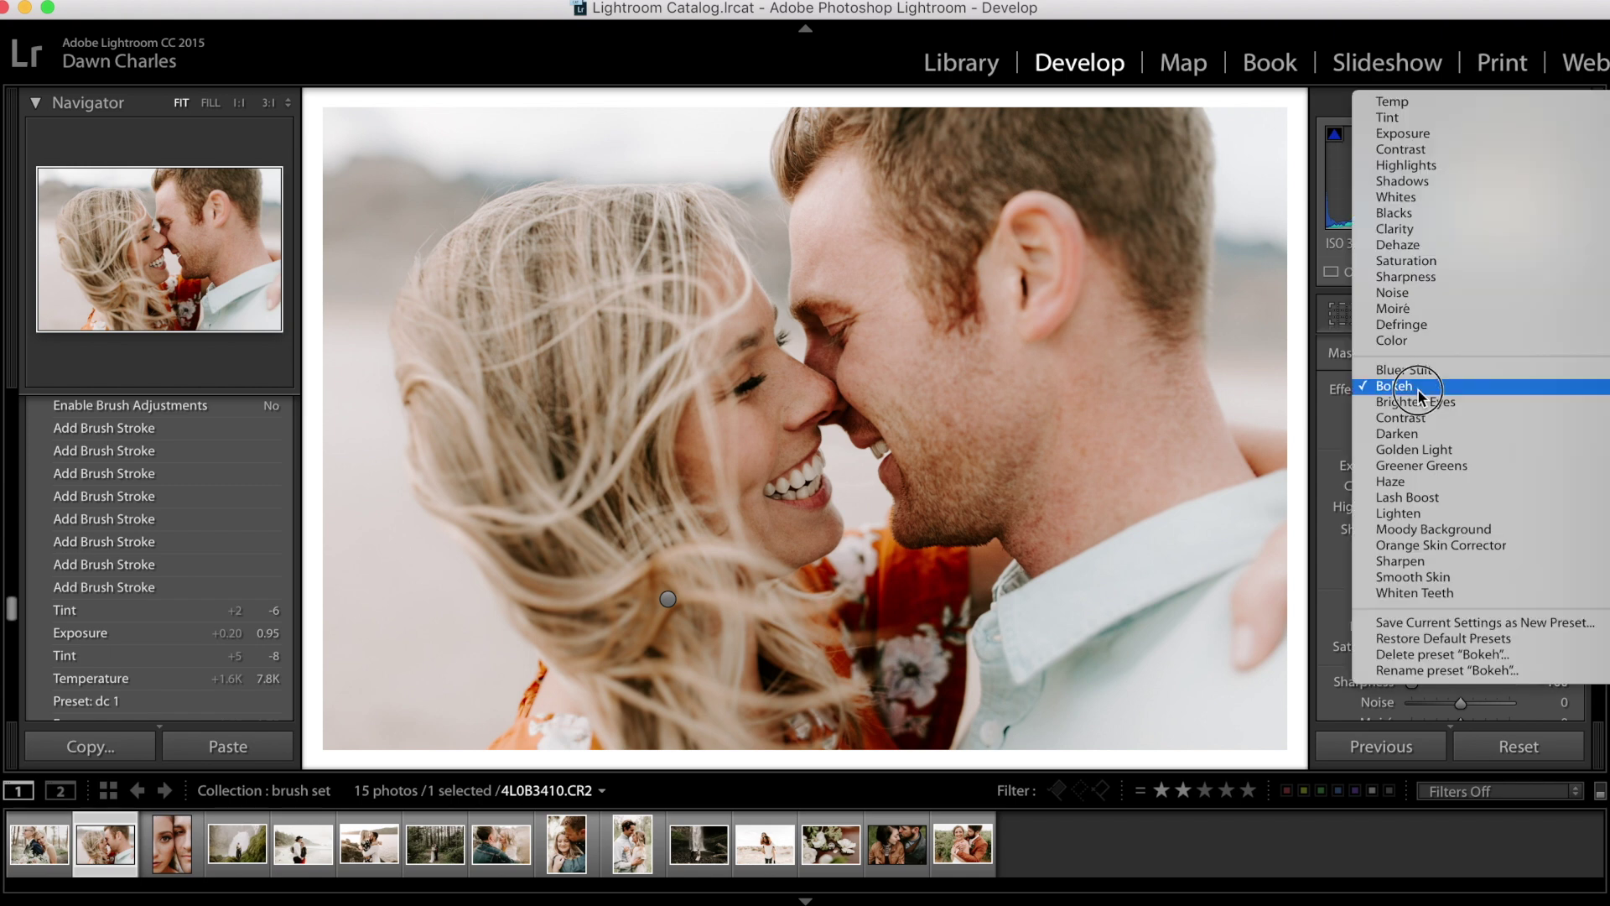
left_click(1417, 559)
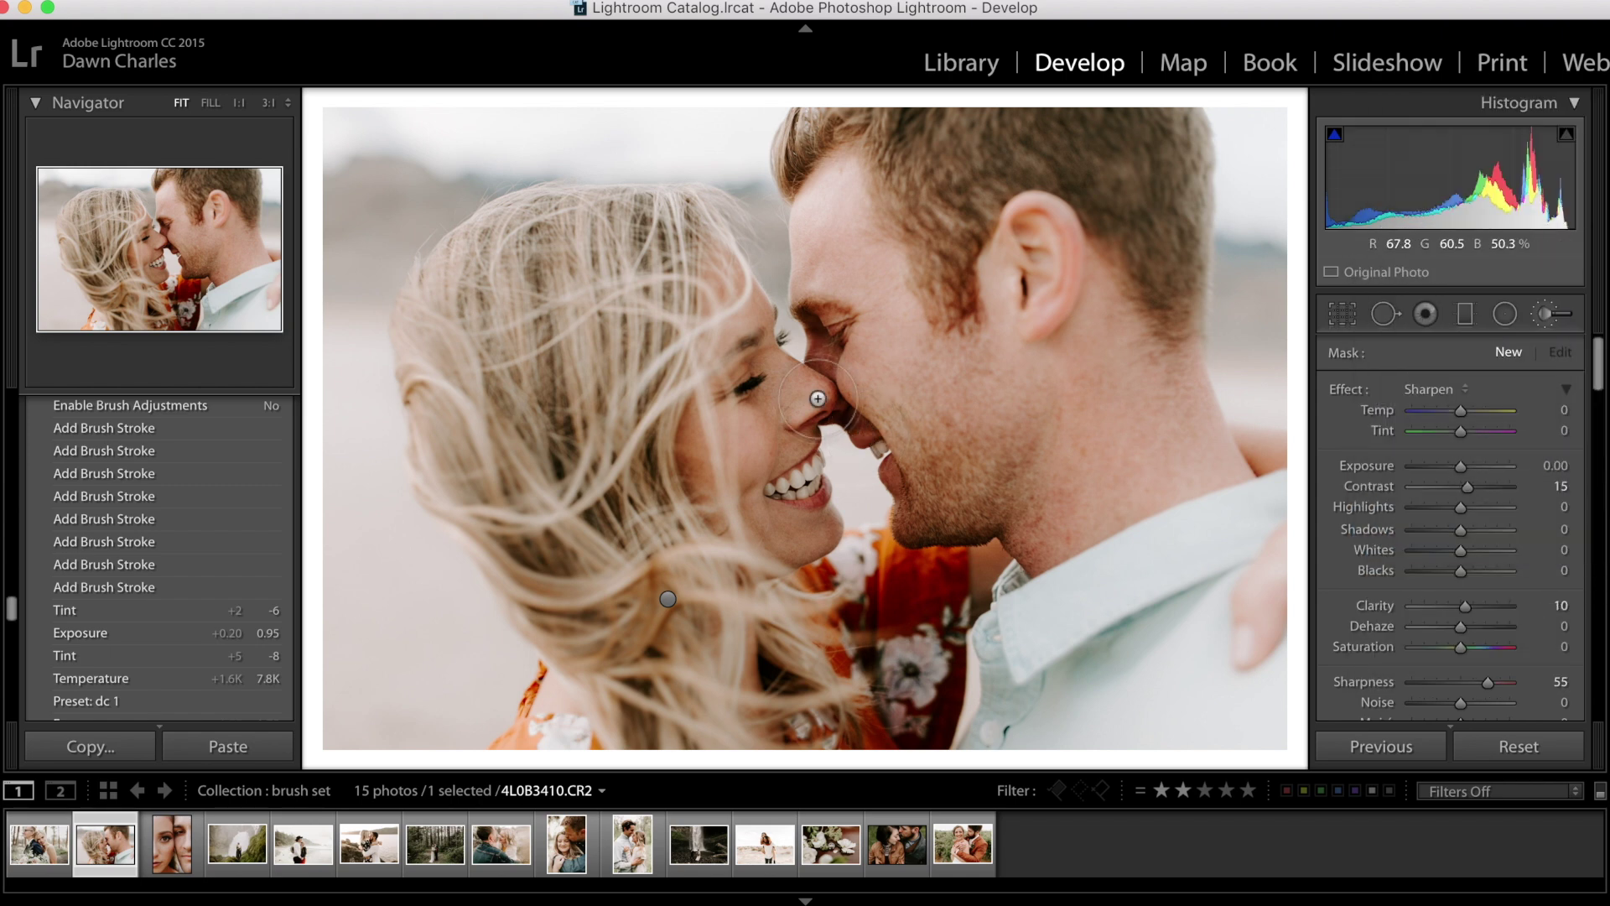
scroll(820, 339, "up", 5)
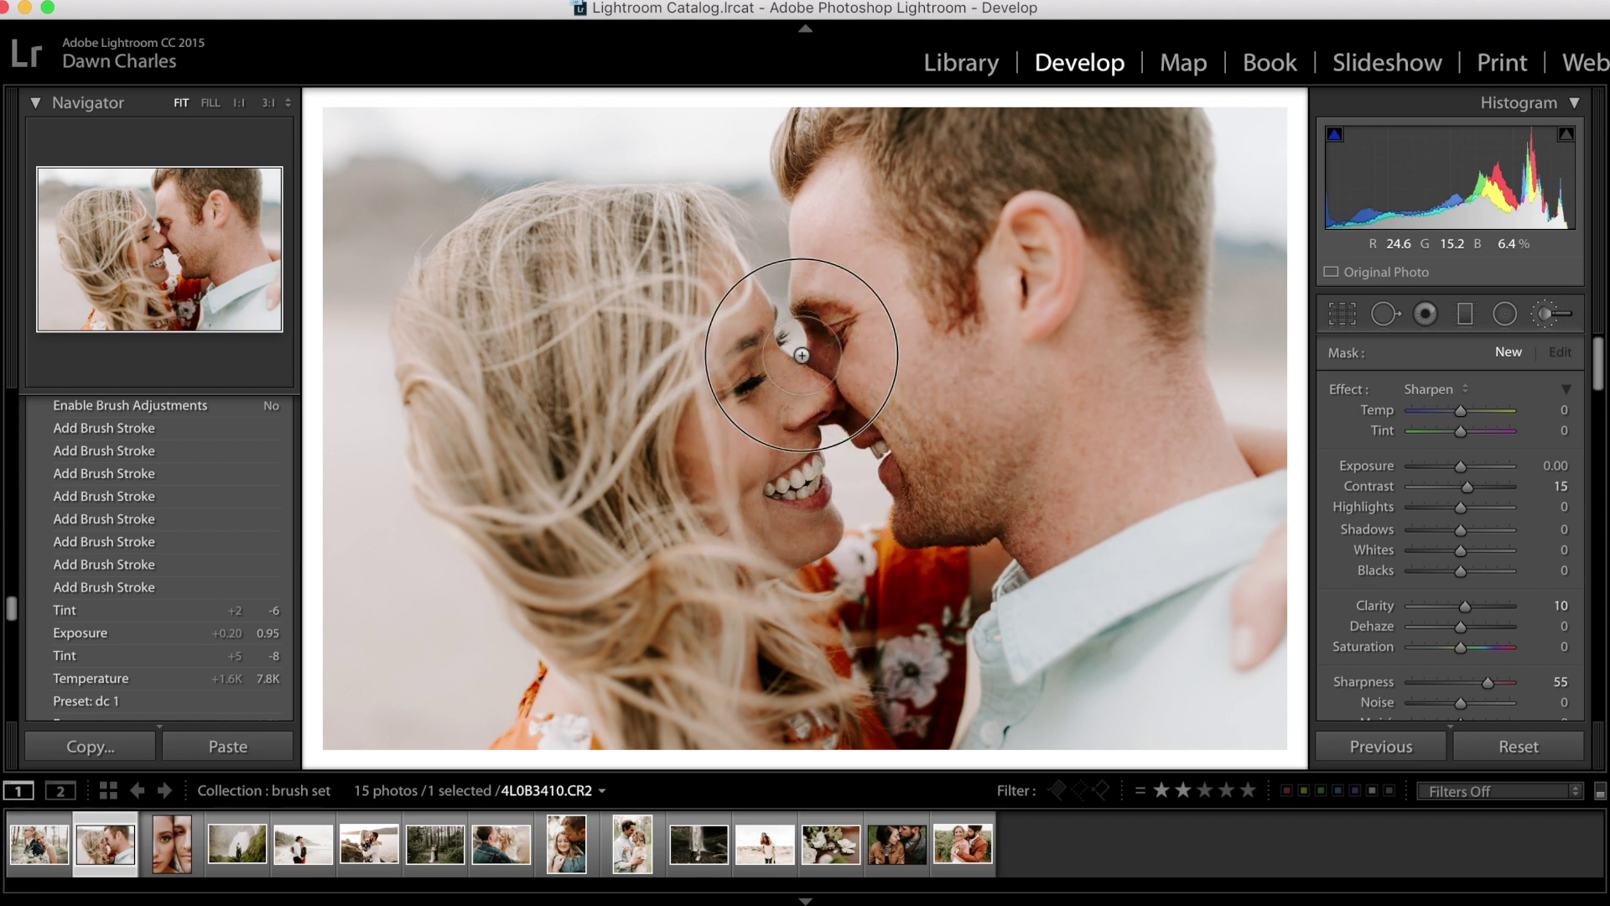
left_click(938, 353)
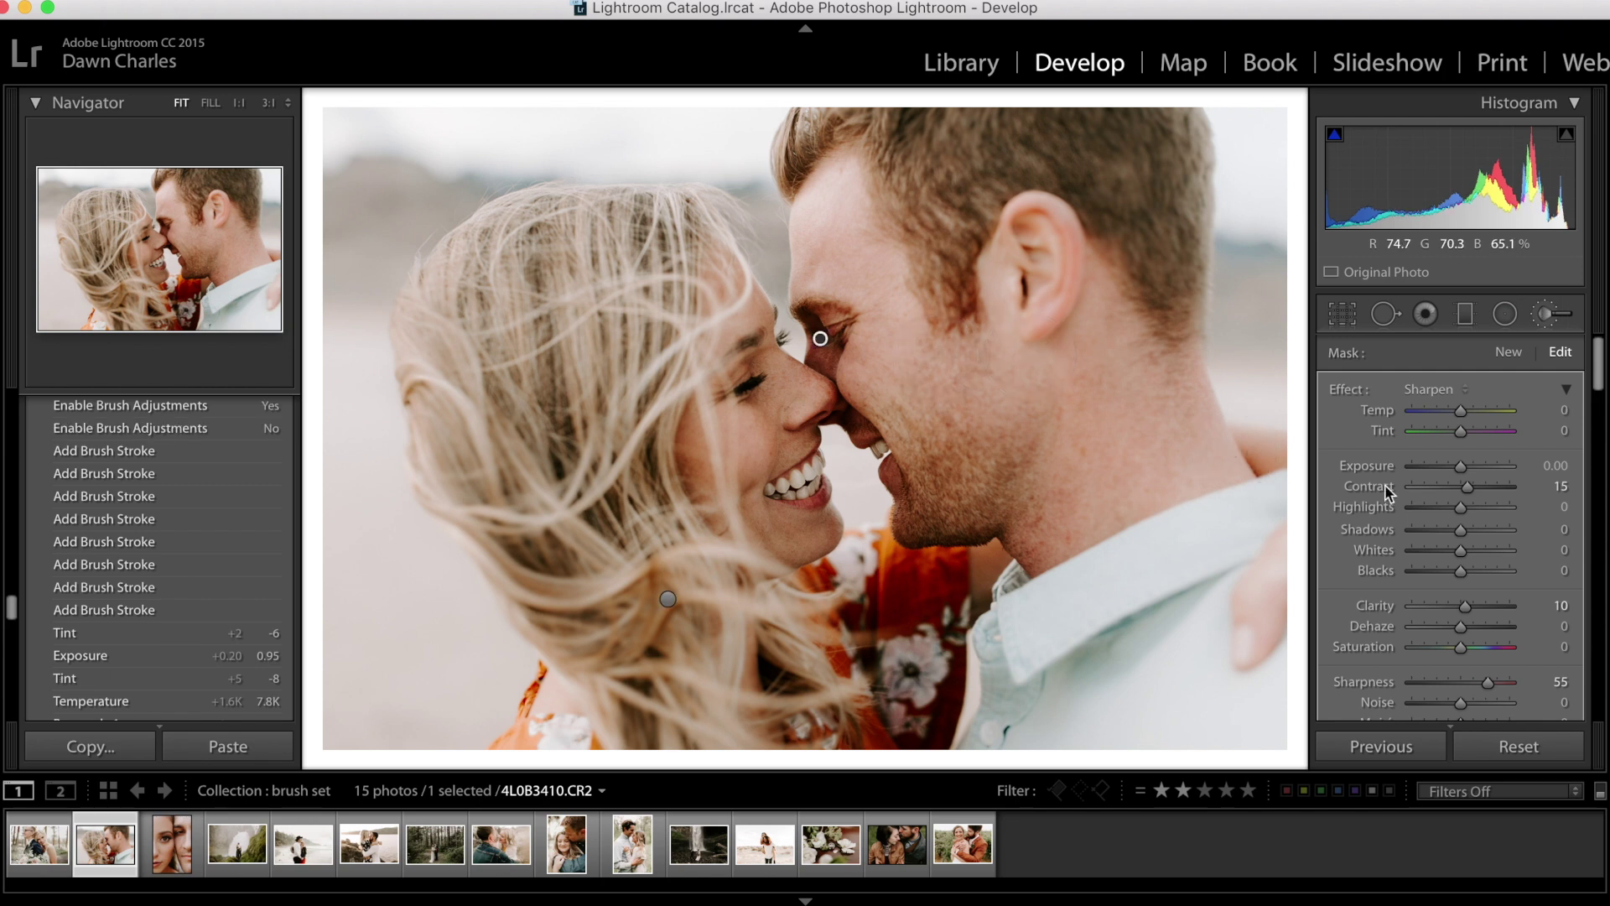
Toggle the brush adjustments off and on to compare the Bokeh and Sharpen effects on the photo
scroll(1426, 521, "down", 5)
left_click(1333, 536)
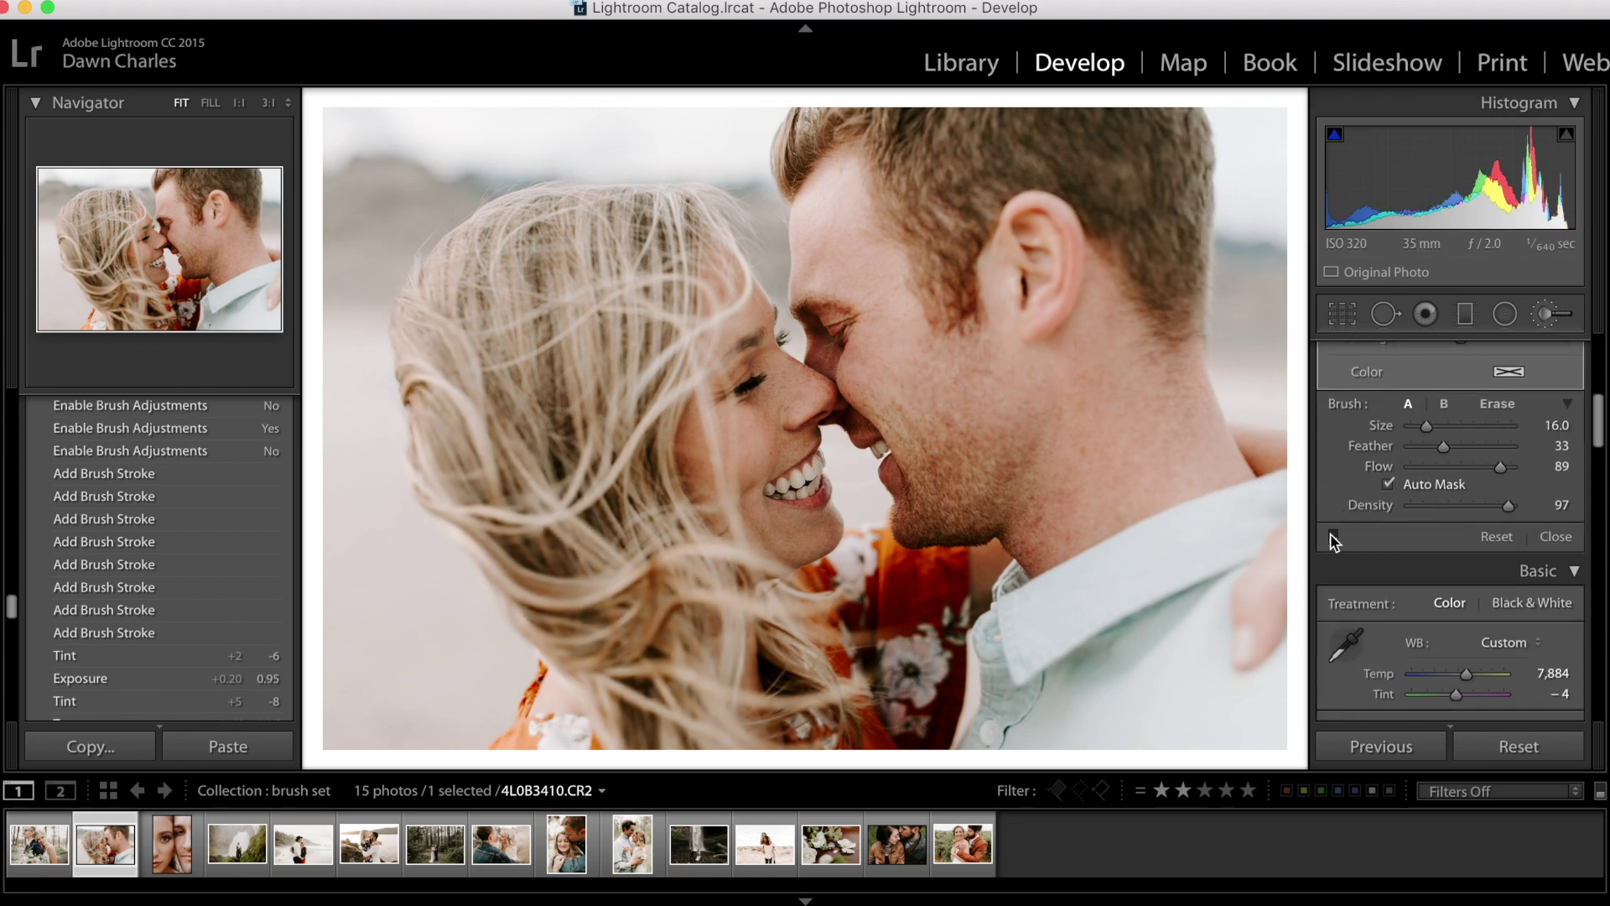
left_click(1333, 536)
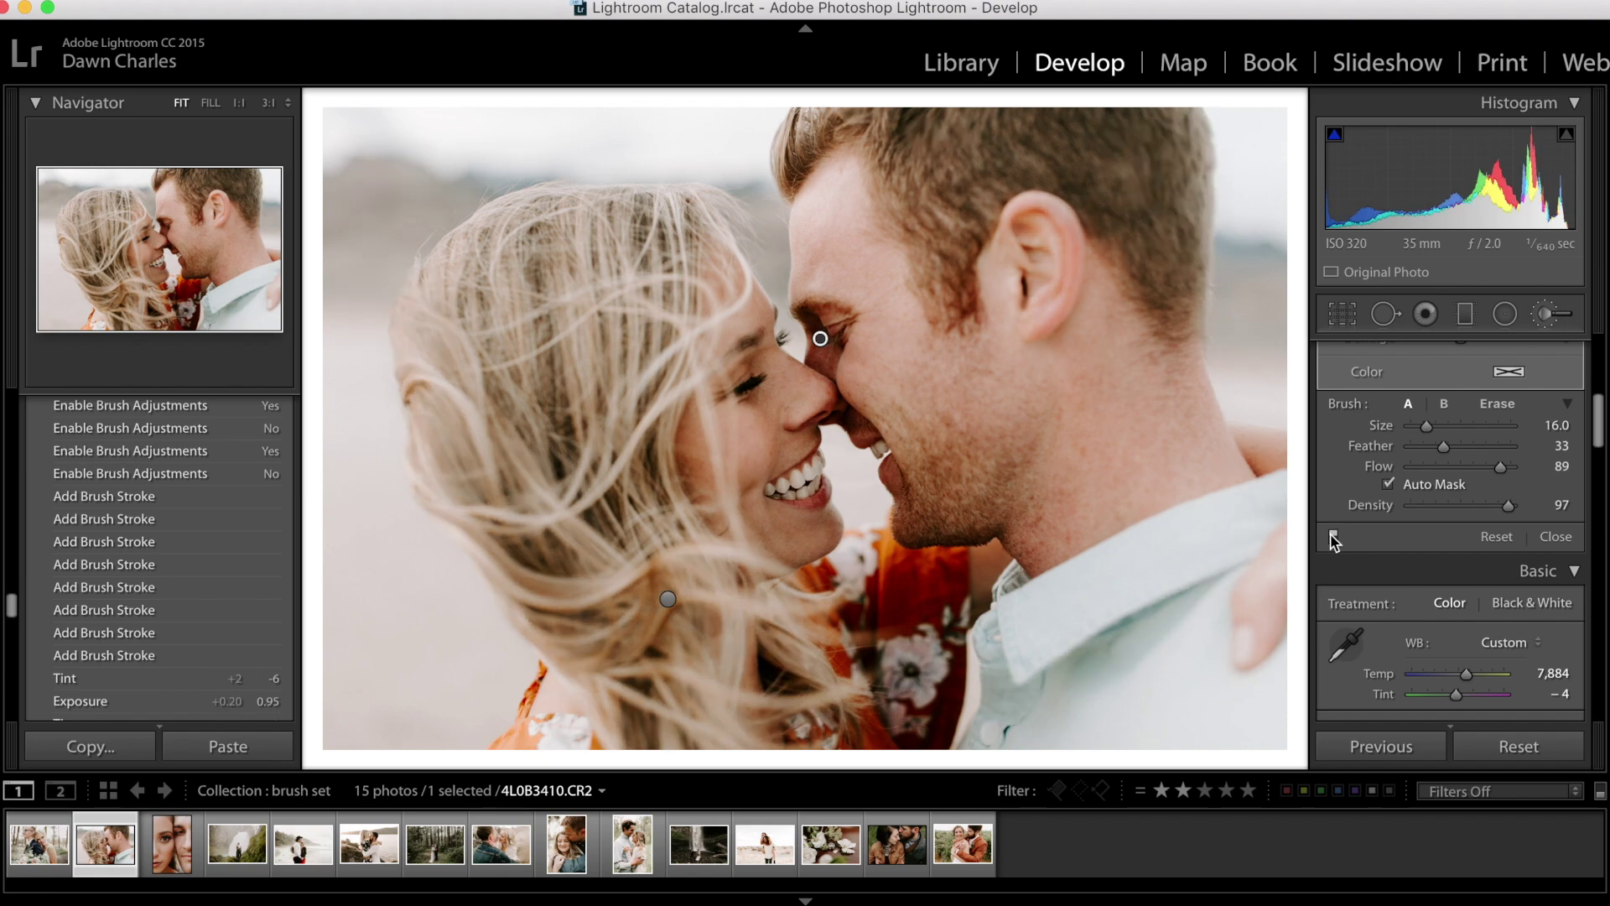
Go to photo IMG_1289.CR2, choose the Brighten Eyes brush effect, and paint it over the eyes of both people
key("Right")
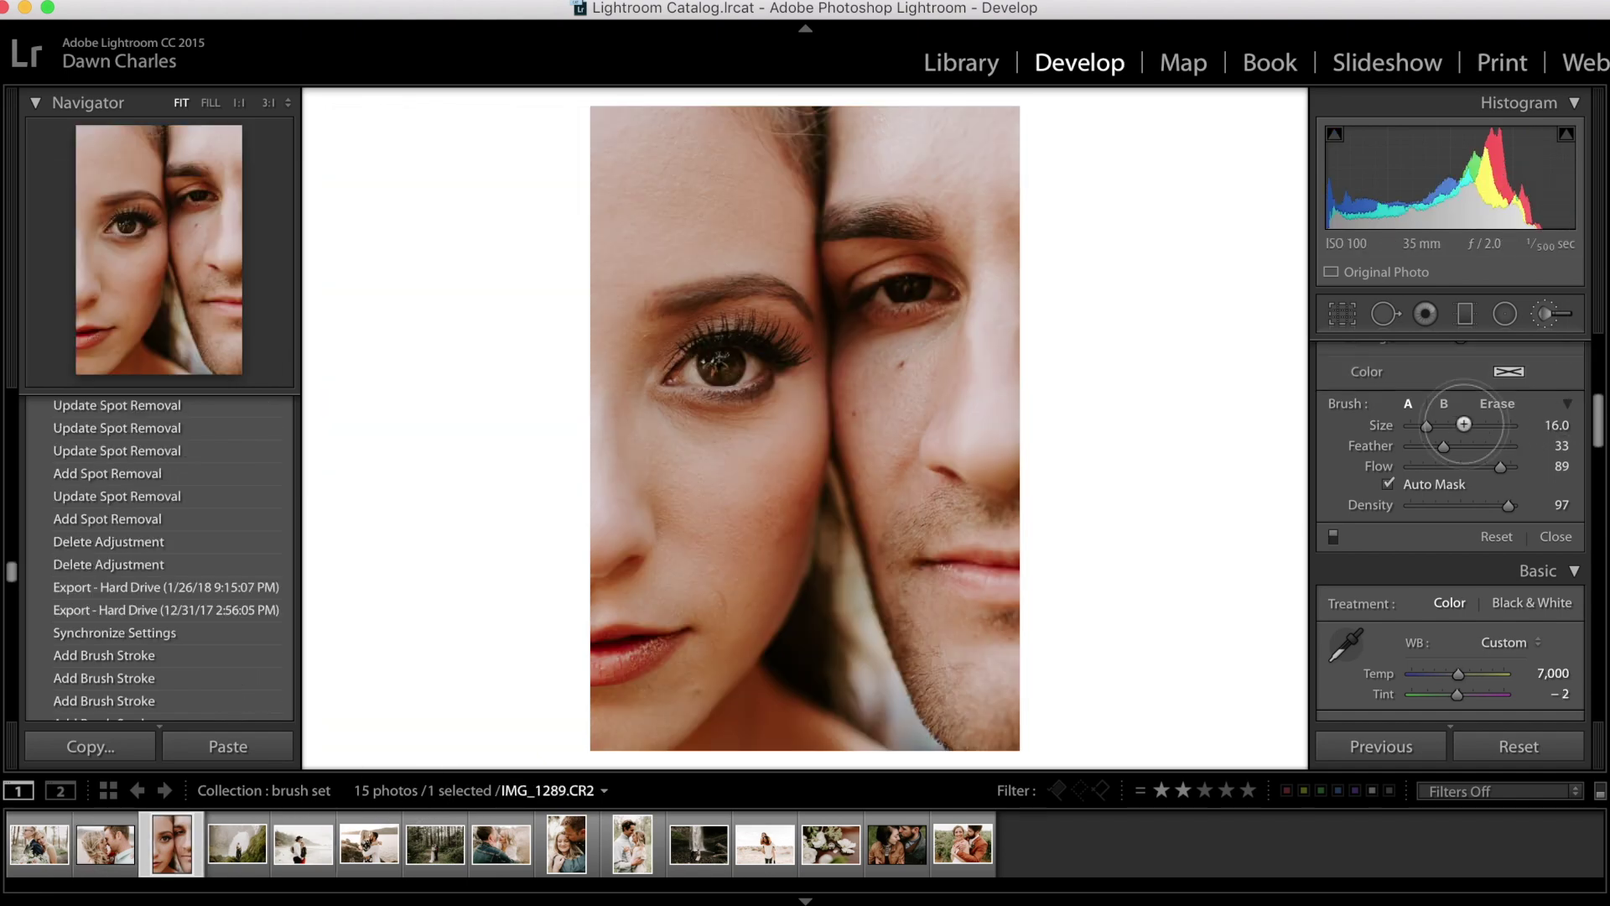
left_click(1446, 389)
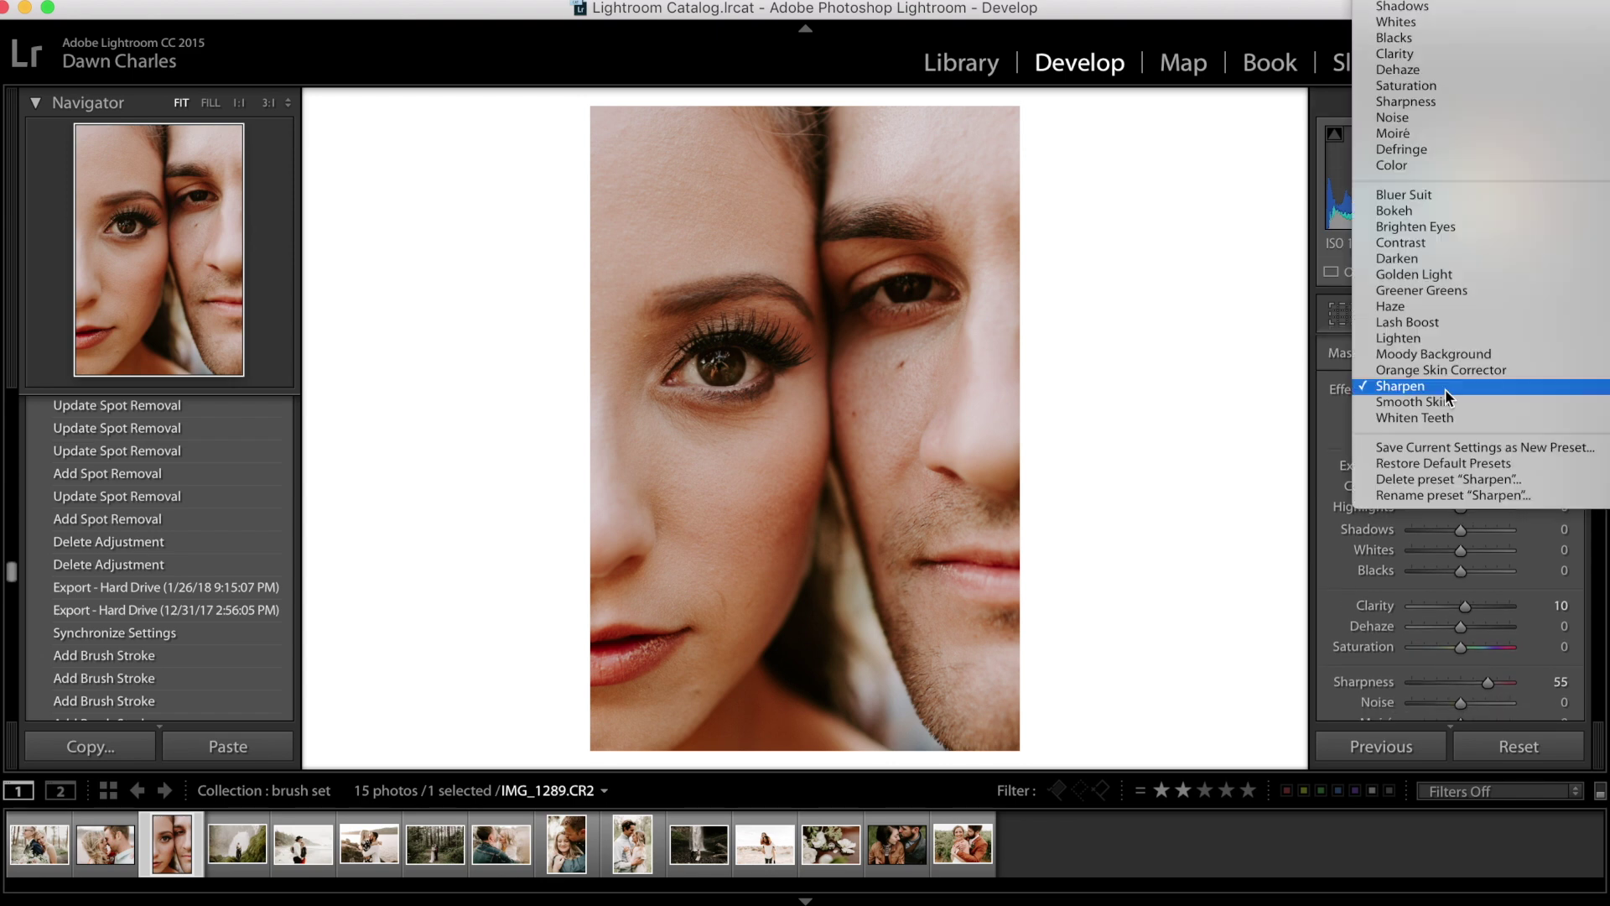
left_click(1416, 229)
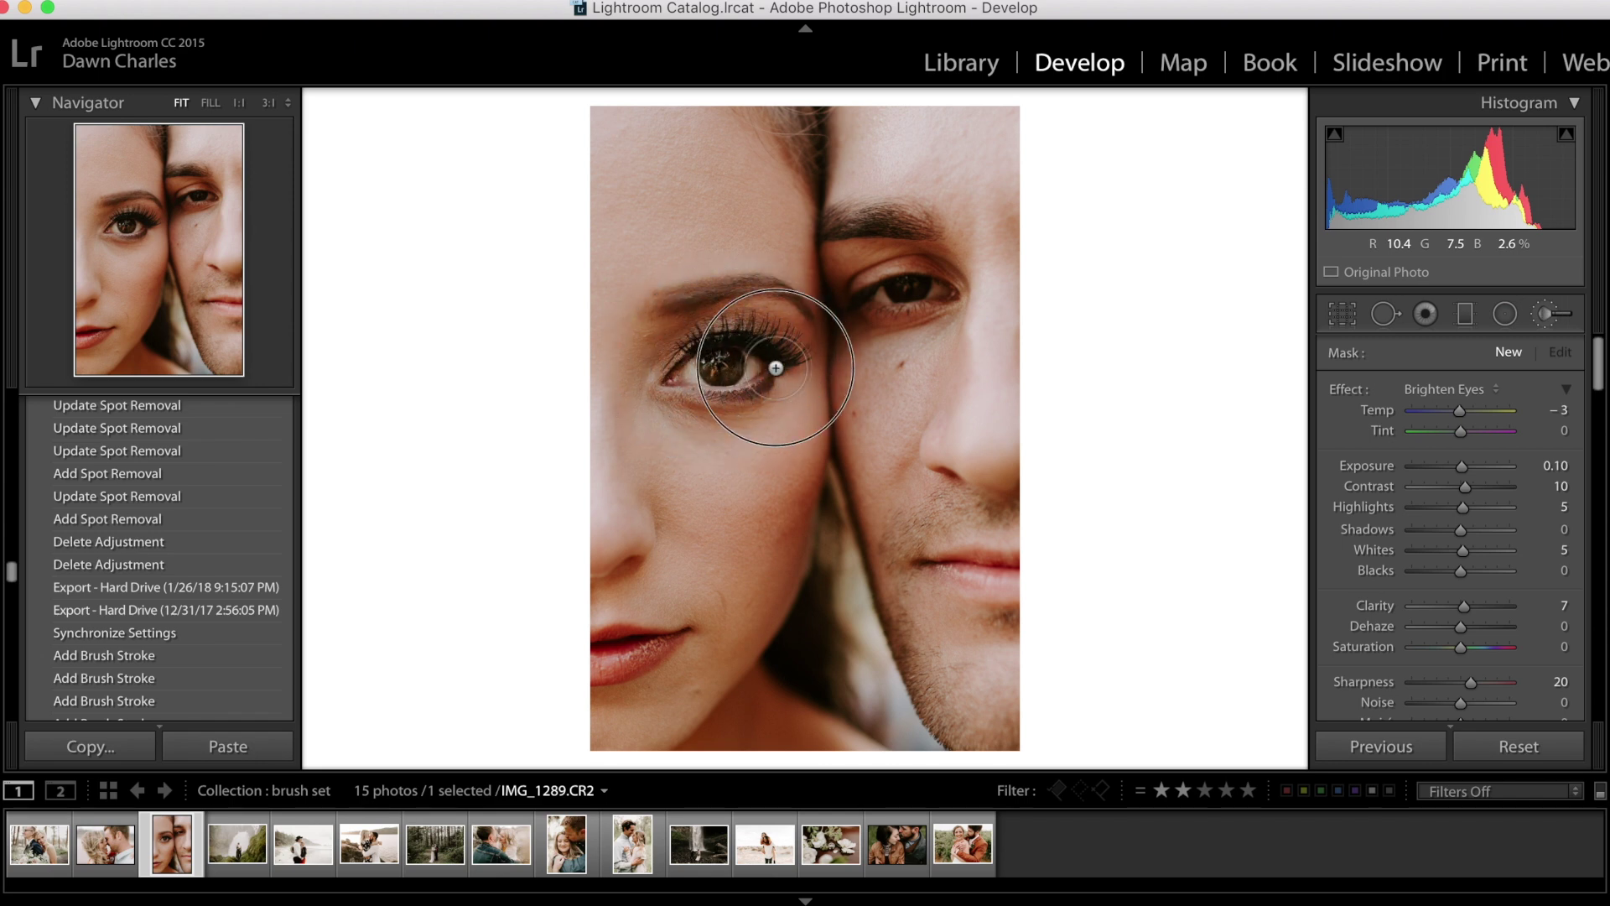
left_click_drag(690, 380, 730, 369)
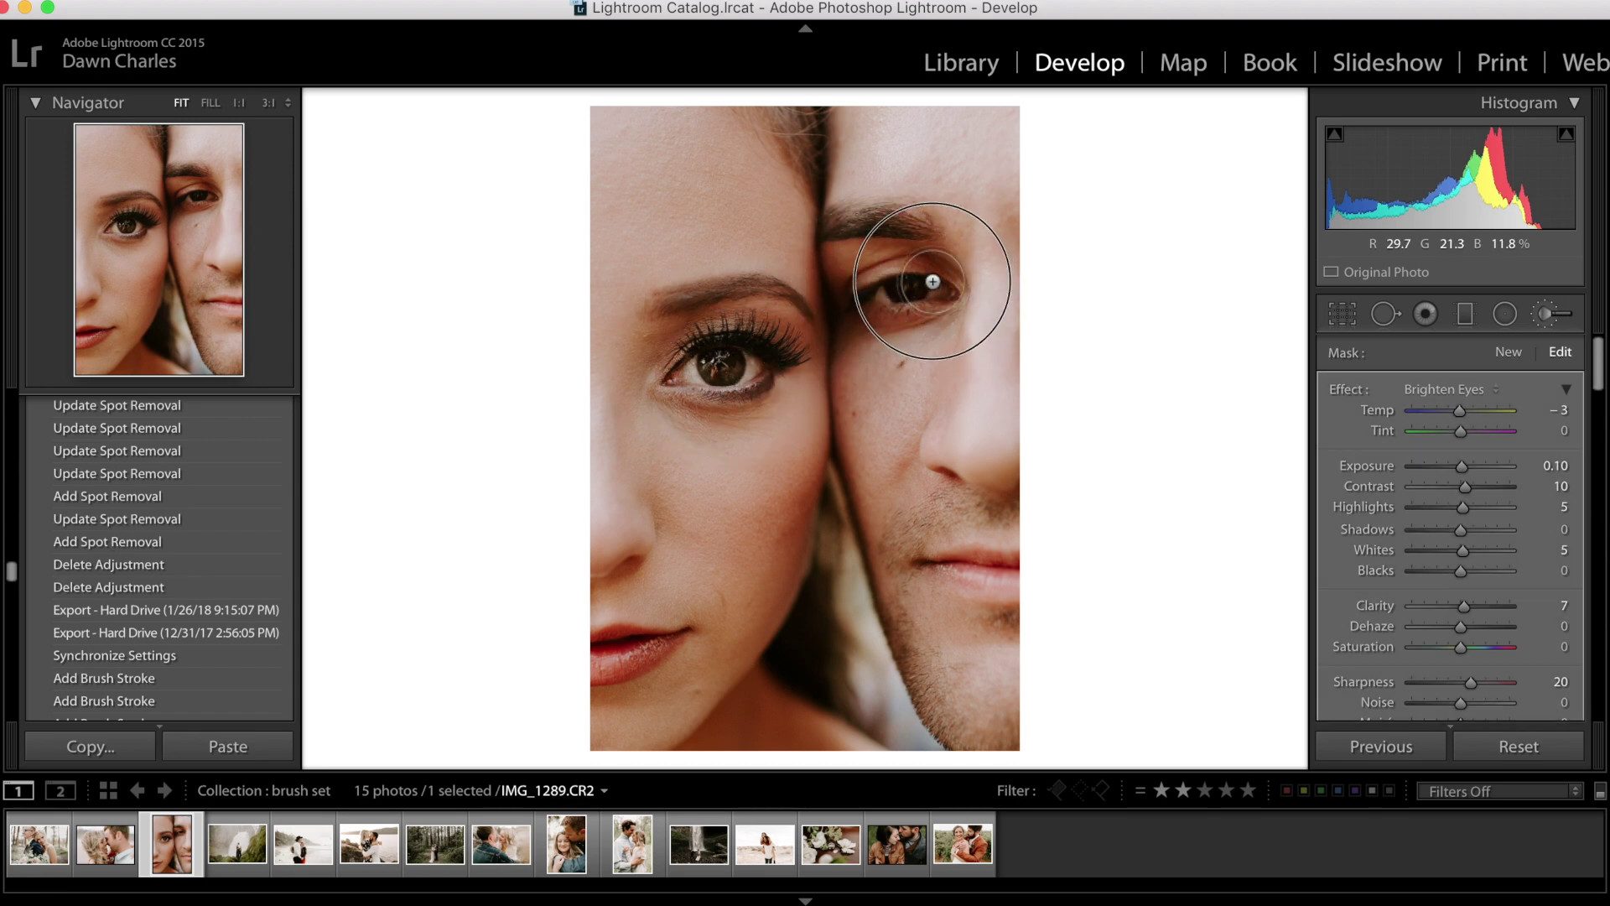
left_click(709, 335)
mouse_move(708, 336)
left_mouse_down()
mouse_move(697, 374)
mouse_move(712, 341)
mouse_move(747, 350)
left_mouse_up()
left_click_drag(883, 308, 909, 302)
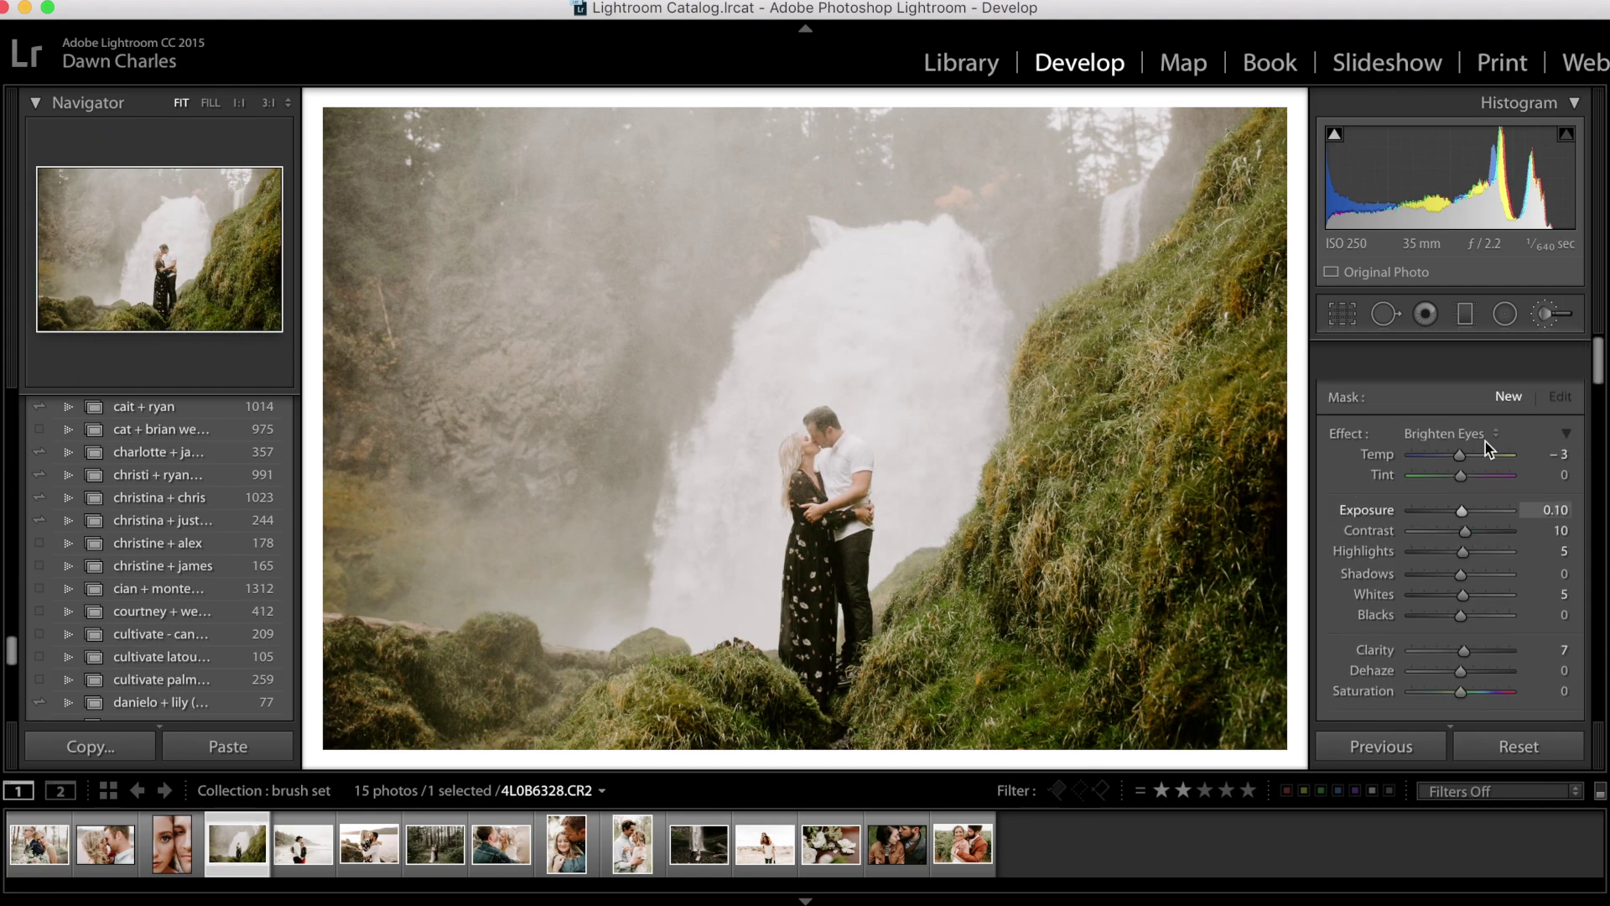
Choose the Contrast brush effect for photo 4L0B6328.CR2 and paint it over the man's white shirt
scroll(1486, 448, "down", 2)
left_click(1461, 385)
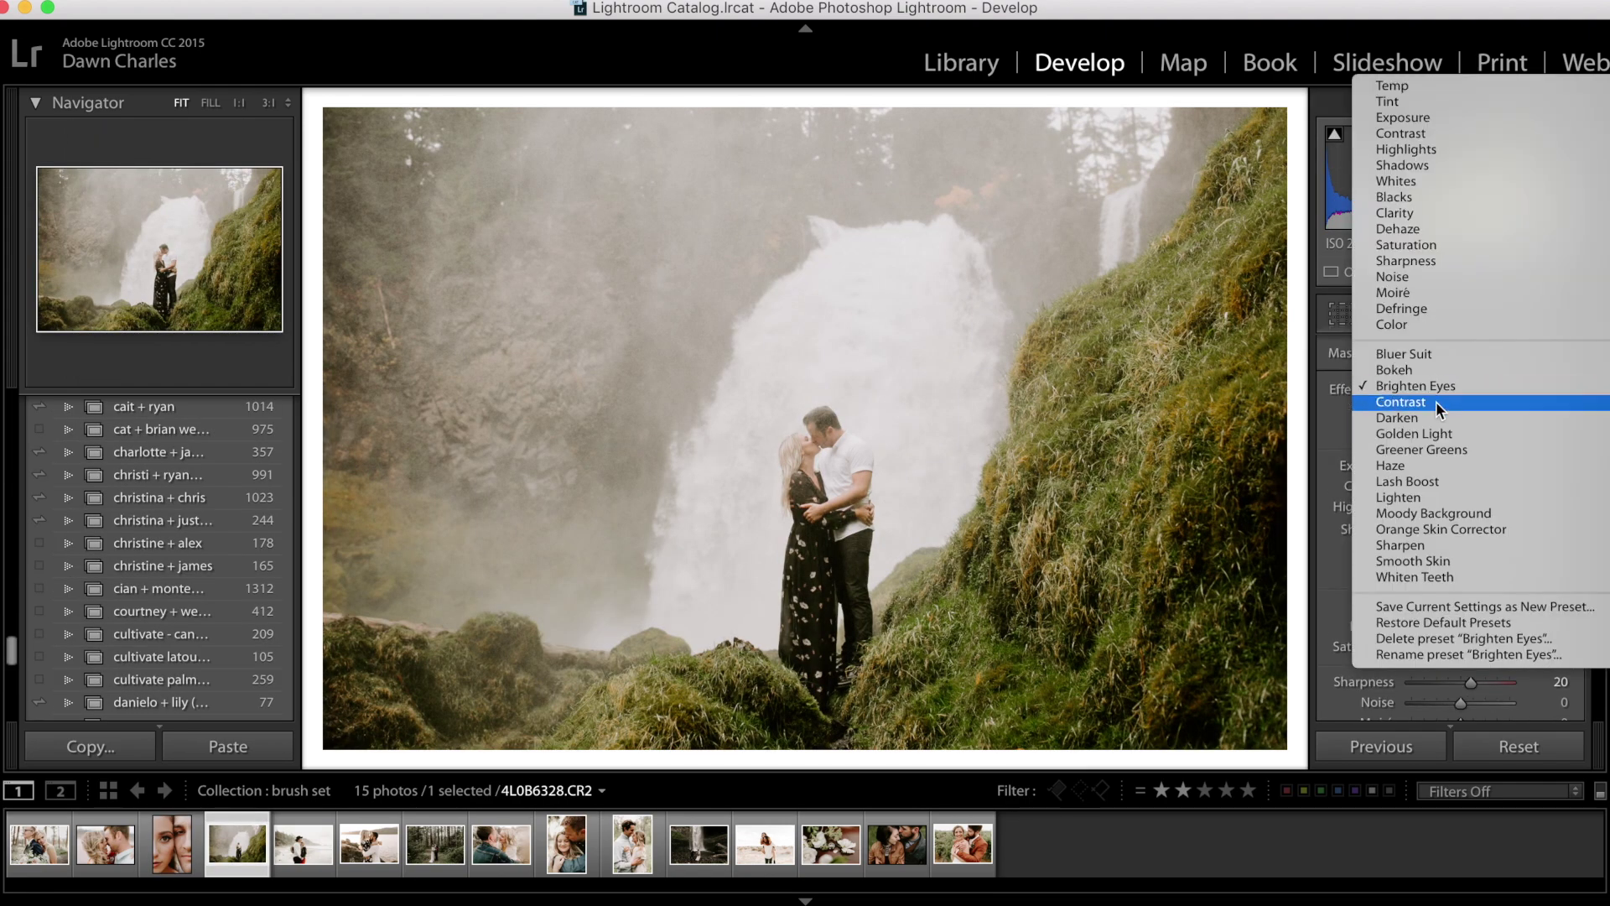
left_click(1435, 401)
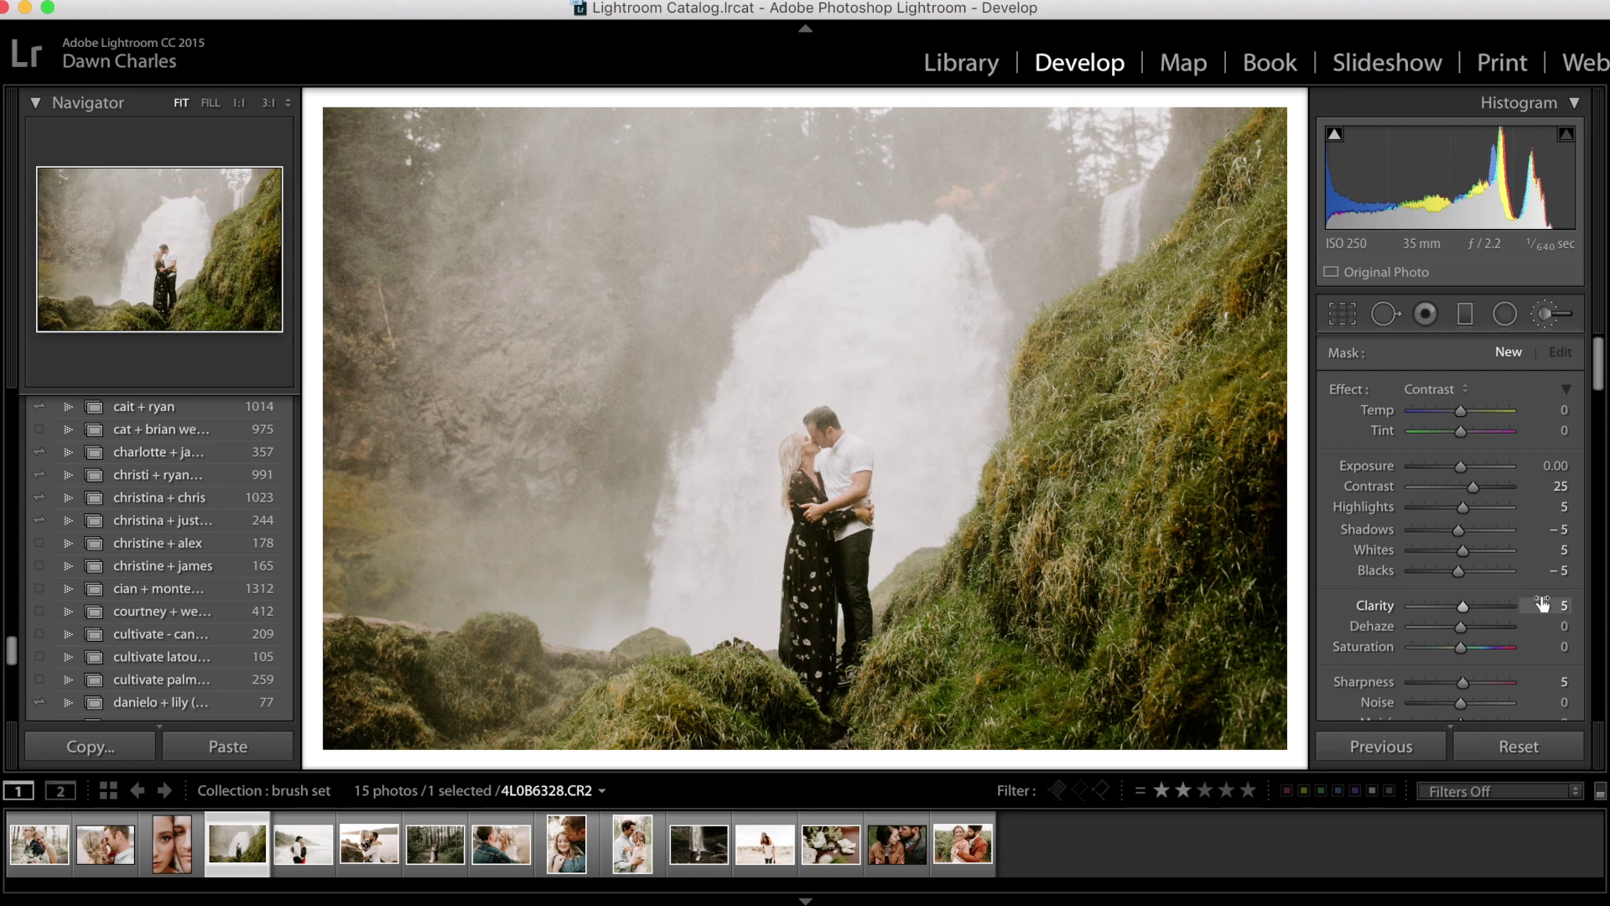
scroll(834, 462, "up", 5)
mouse_move(821, 485)
left_mouse_down()
mouse_move(808, 456)
mouse_move(848, 460)
mouse_move(830, 433)
mouse_move(848, 500)
mouse_move(831, 431)
mouse_move(801, 470)
mouse_move(826, 514)
mouse_move(817, 440)
mouse_move(801, 452)
mouse_move(852, 506)
left_mouse_up()
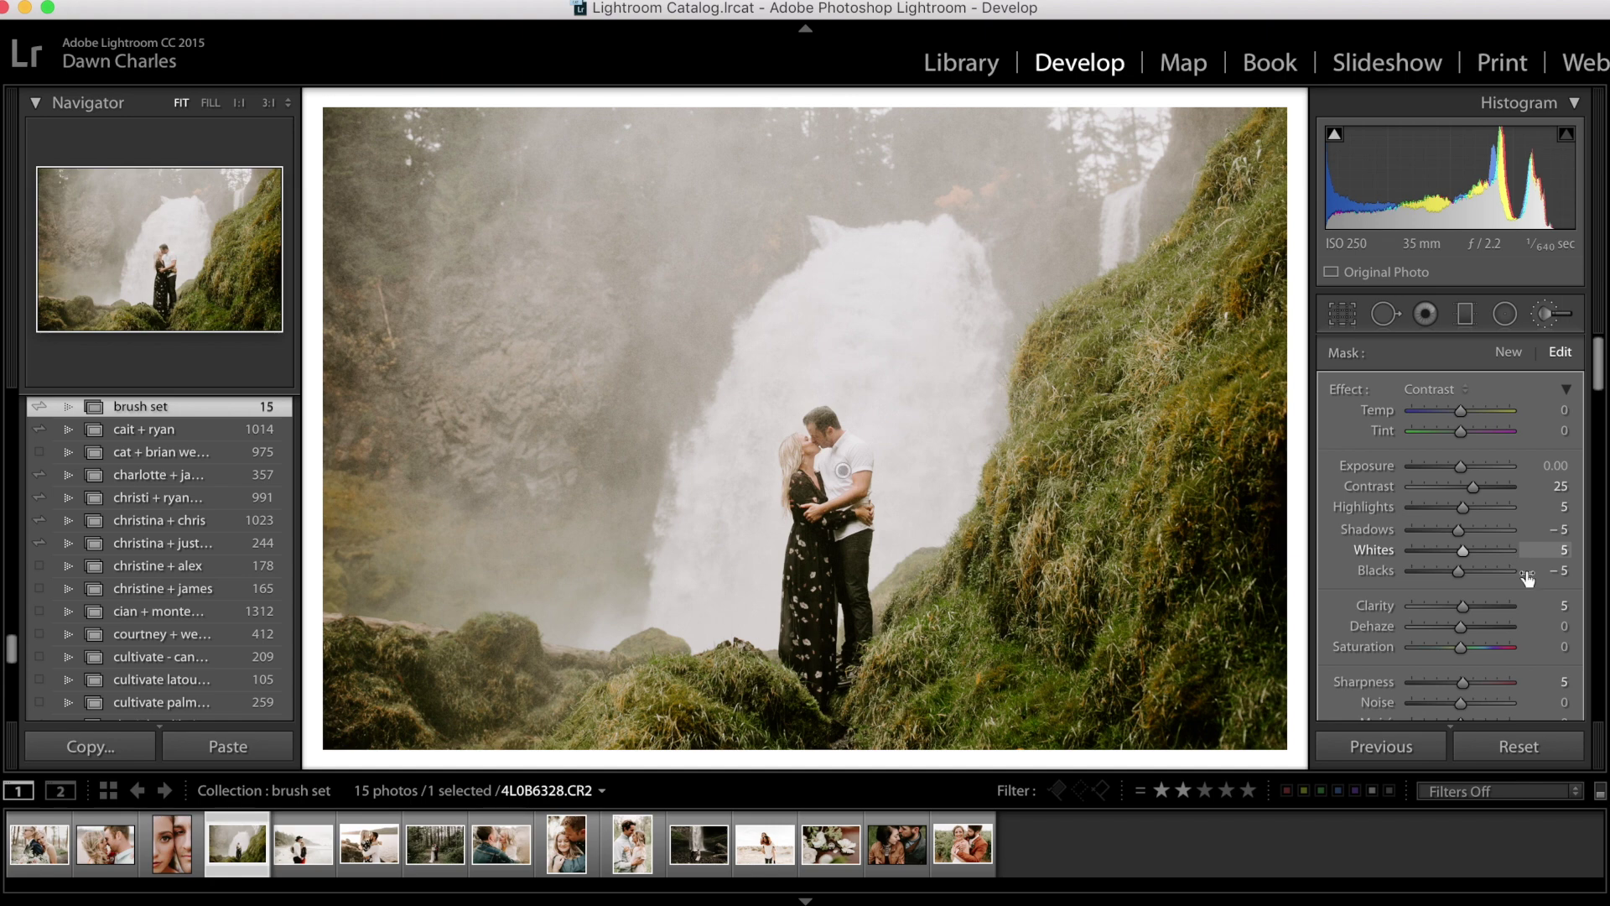
Paint a new Contrast brush mask over the woman and toggle the brush adjustments to compare the result
scroll(1528, 586, "down", 1)
scroll(1528, 586, "down", 2)
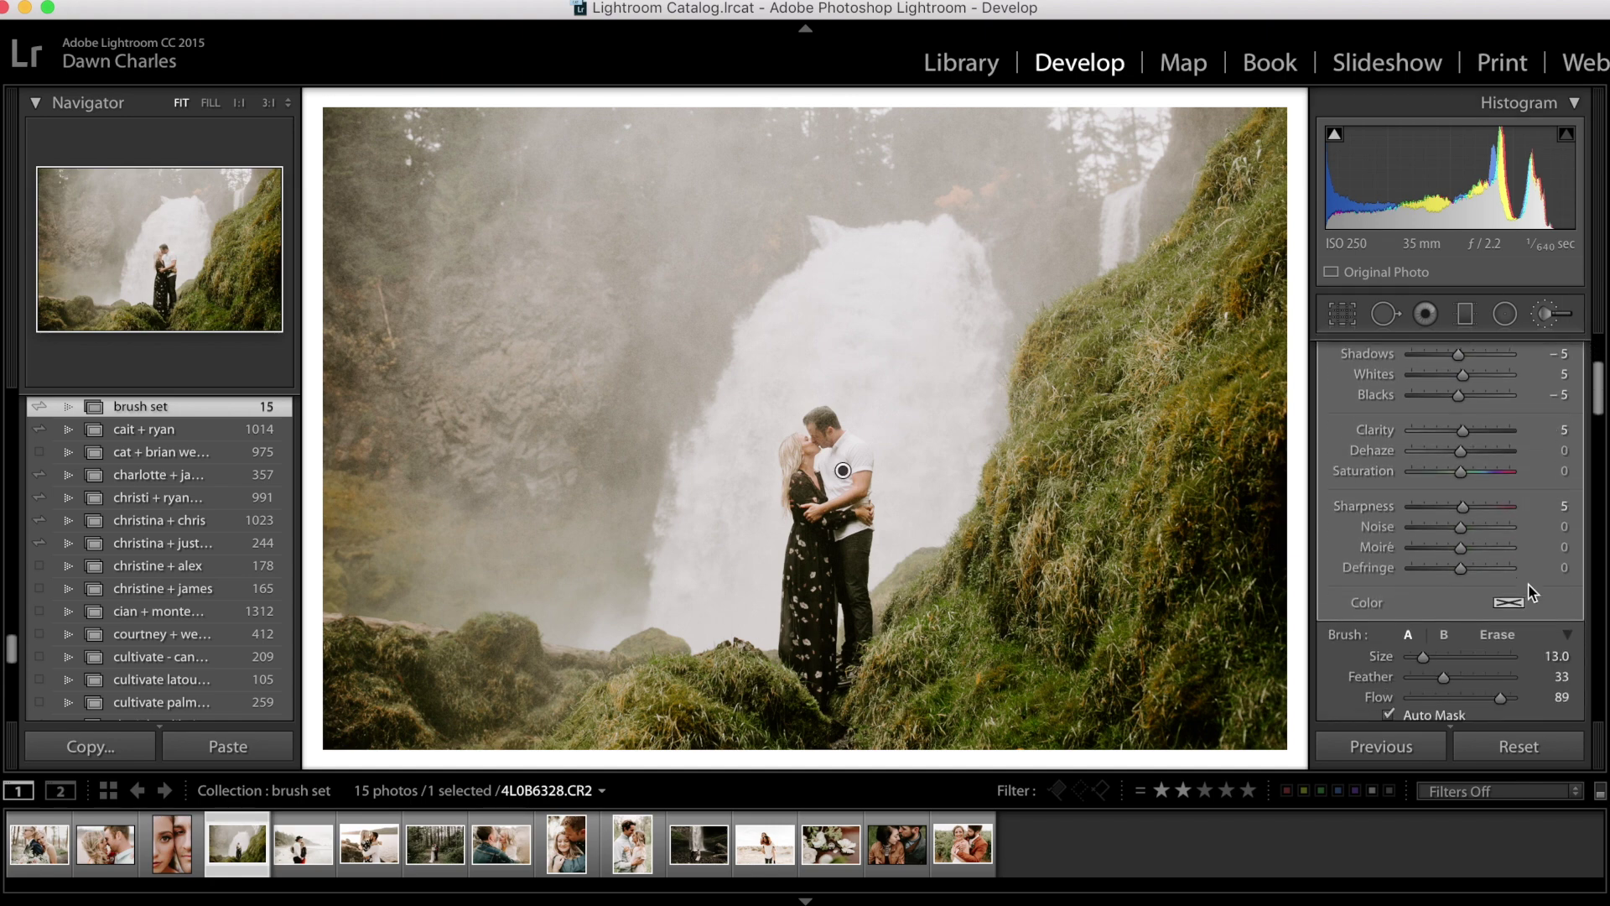
scroll(1528, 582, "up", 3)
scroll(1501, 494, "down", 1)
left_click(1508, 351)
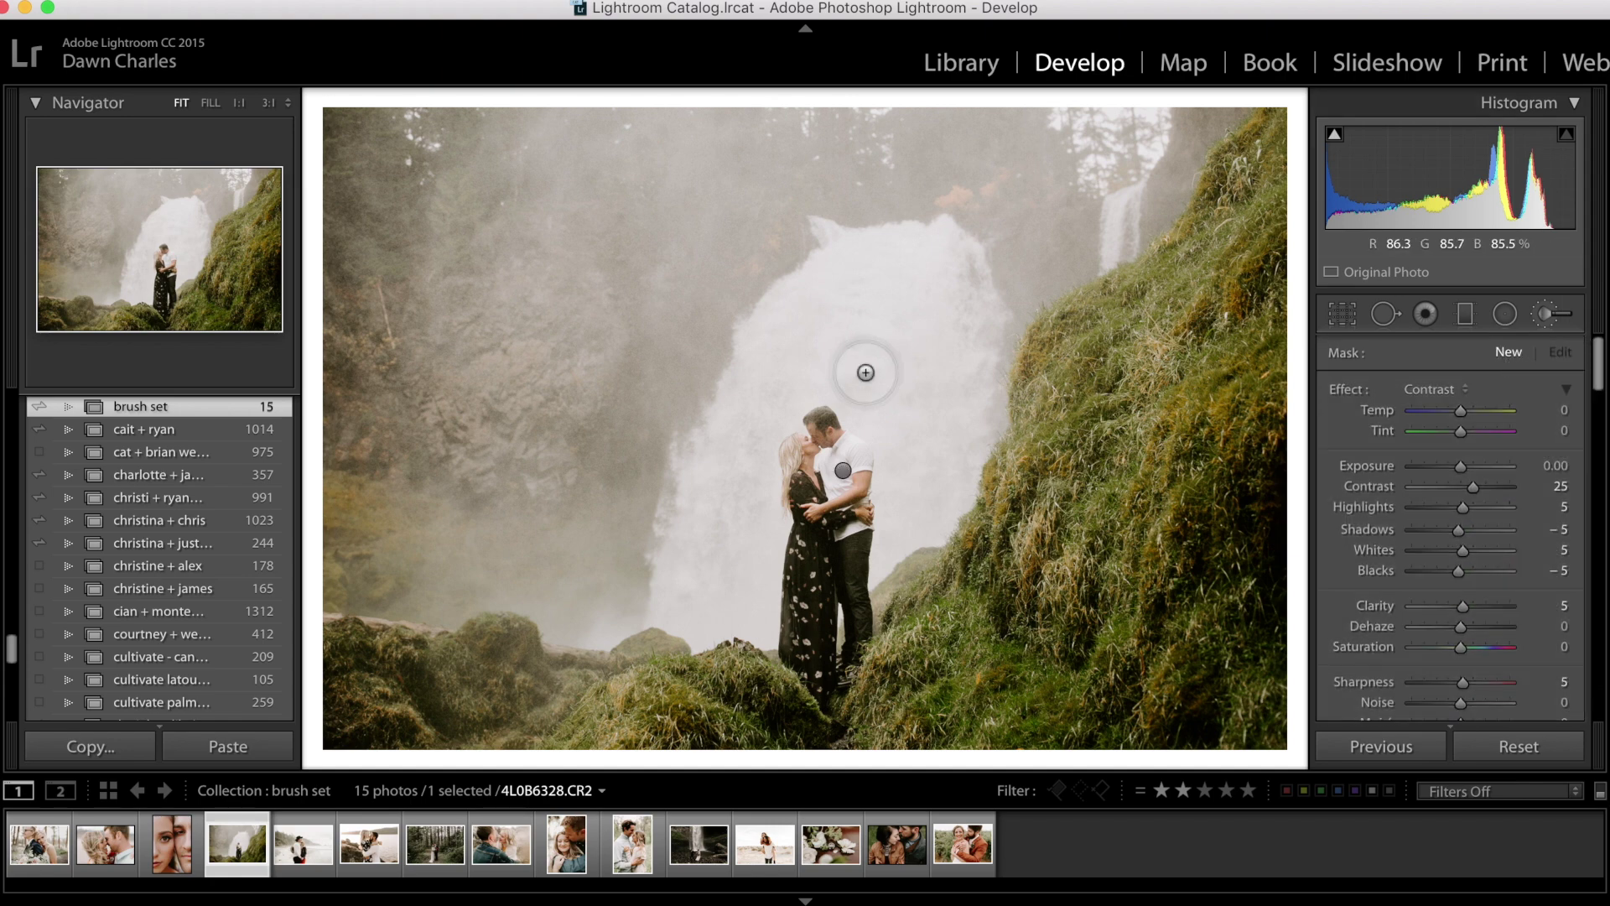
mouse_move(822, 436)
left_mouse_down()
mouse_move(780, 446)
mouse_move(836, 489)
mouse_move(806, 437)
mouse_move(820, 494)
mouse_move(845, 443)
mouse_move(806, 454)
mouse_move(837, 473)
mouse_move(826, 510)
mouse_move(852, 460)
mouse_move(824, 433)
mouse_move(803, 458)
mouse_move(806, 487)
mouse_move(815, 426)
mouse_move(847, 492)
mouse_move(834, 516)
mouse_move(852, 449)
mouse_move(815, 432)
mouse_move(806, 500)
mouse_move(807, 449)
mouse_move(848, 482)
mouse_move(818, 418)
mouse_move(806, 463)
left_mouse_up()
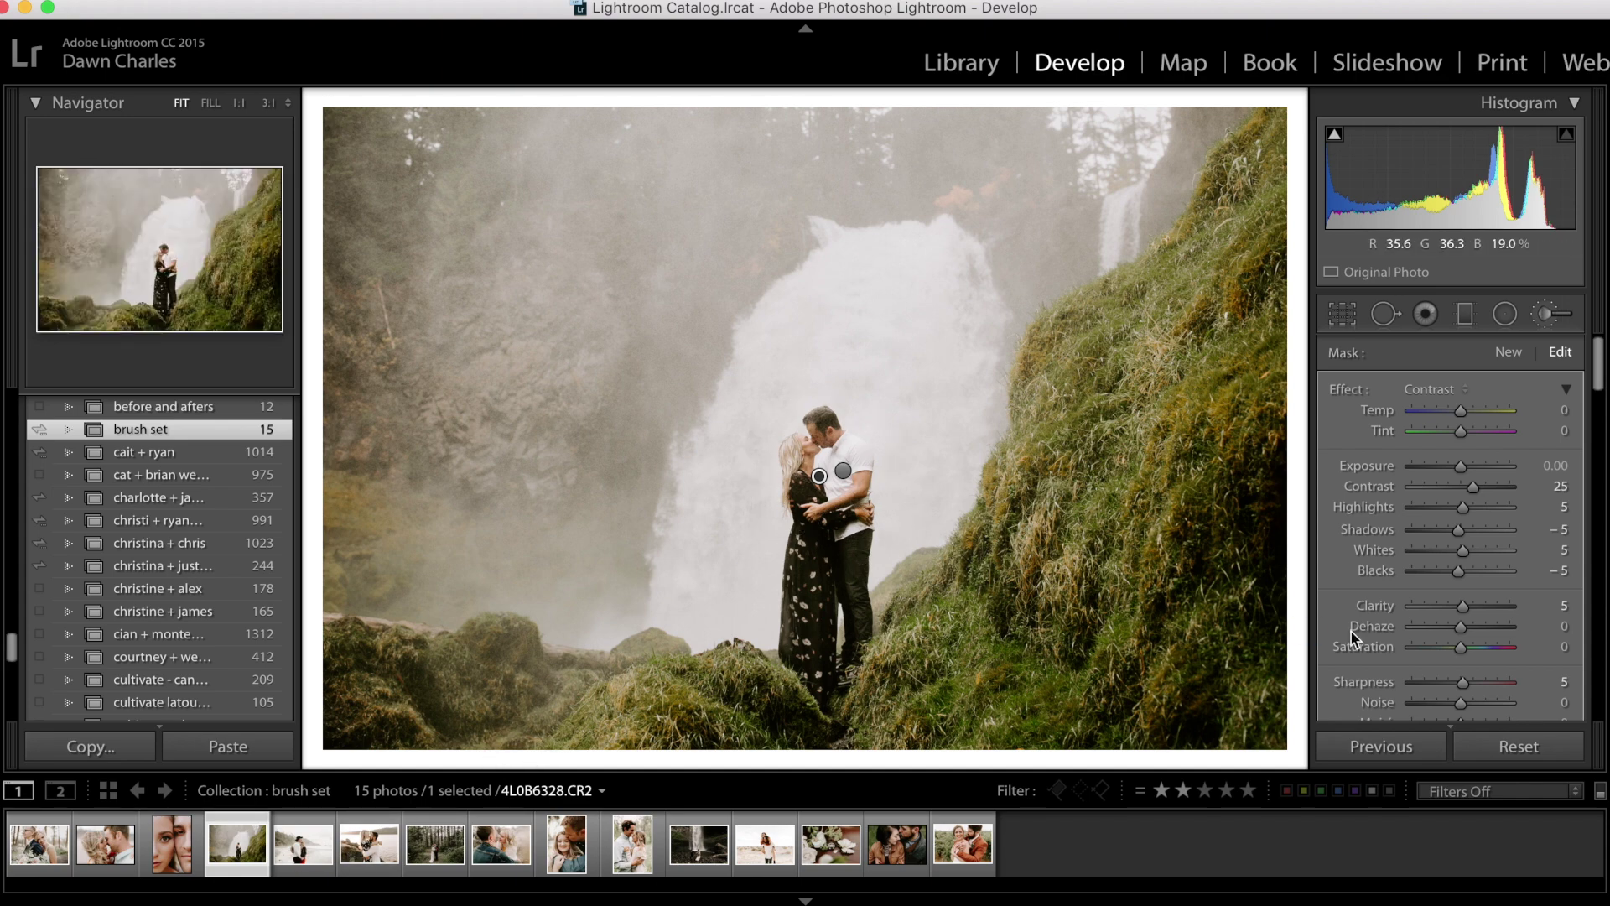
scroll(1375, 637, "down", 5)
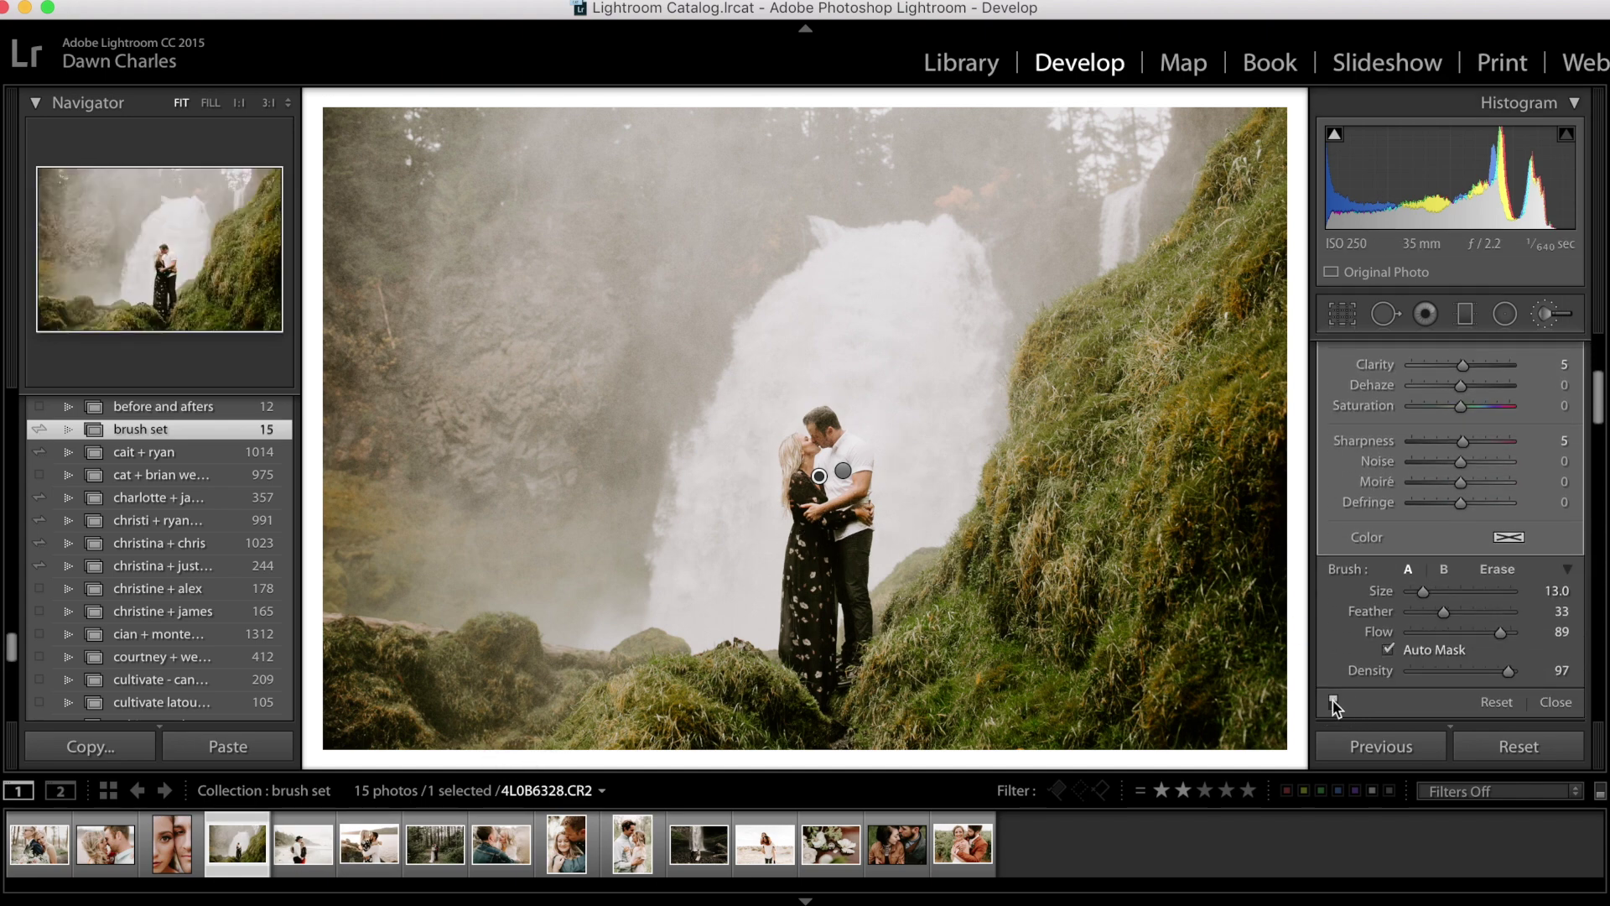
left_click(1333, 705)
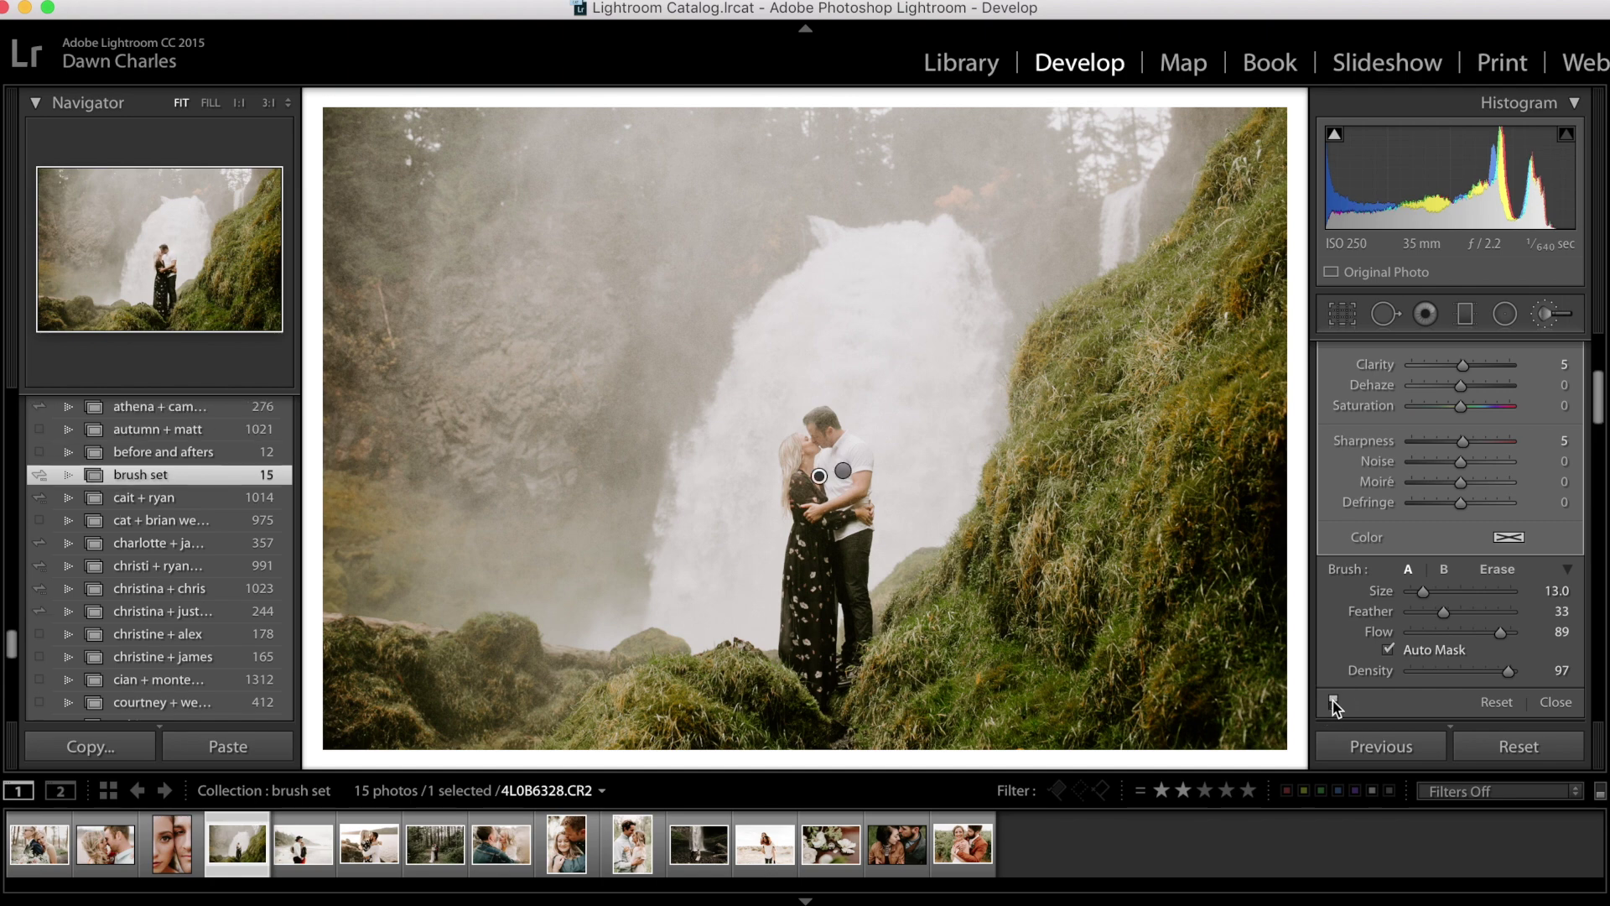
Go to photo 4L0B8289.CR2 and draw a Darken graduated filter from the photo's left edge across the couple
left_click(312, 862)
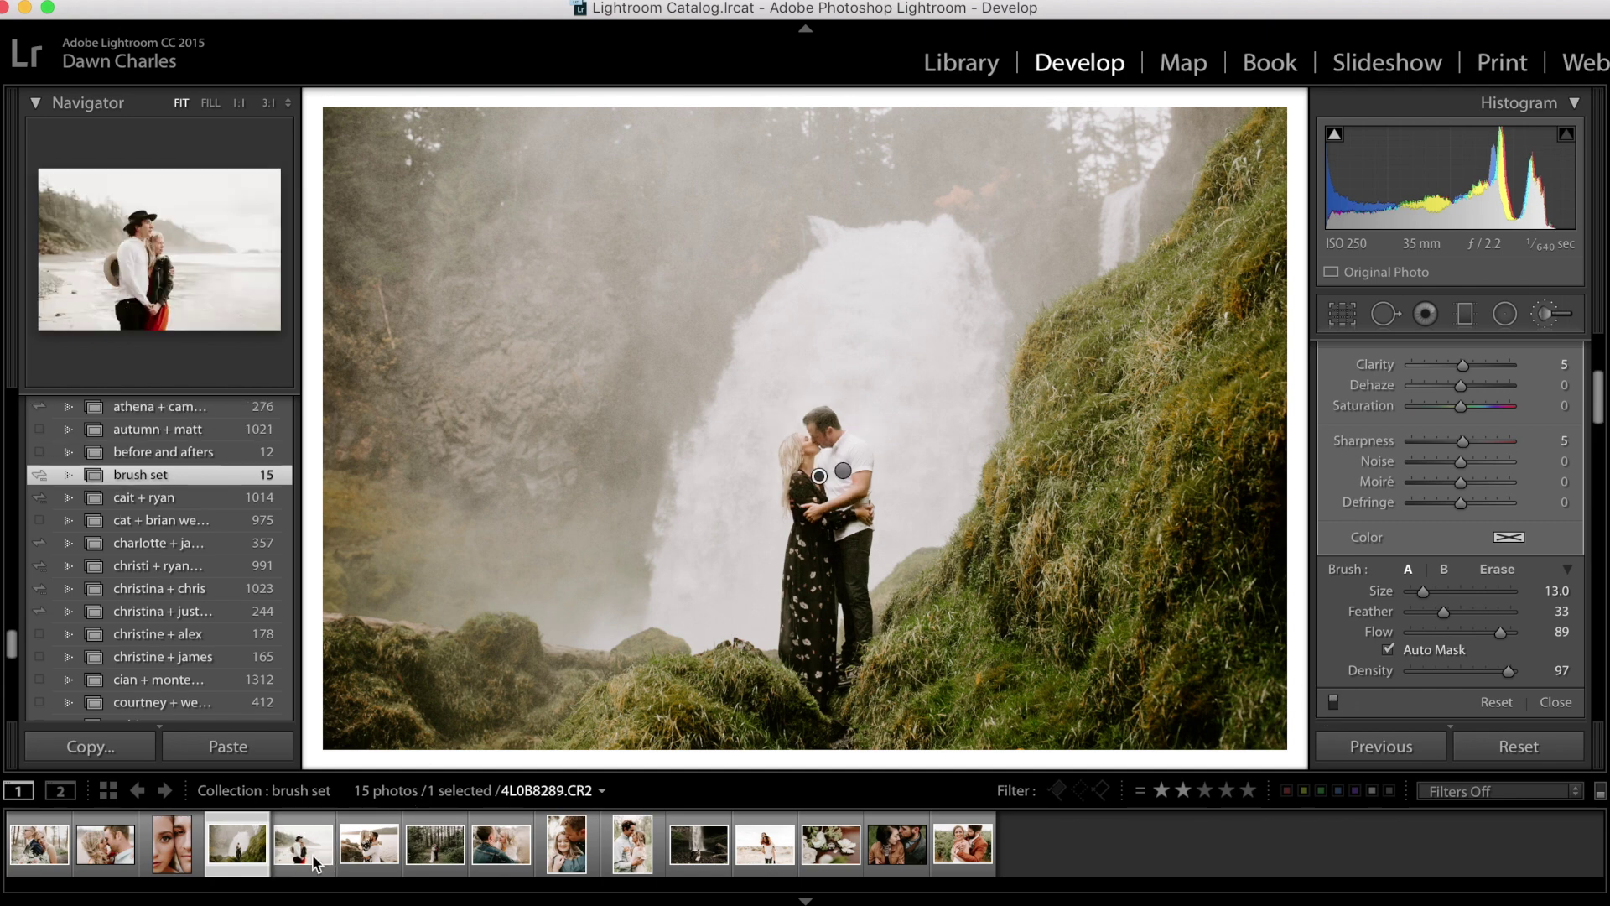
key("m")
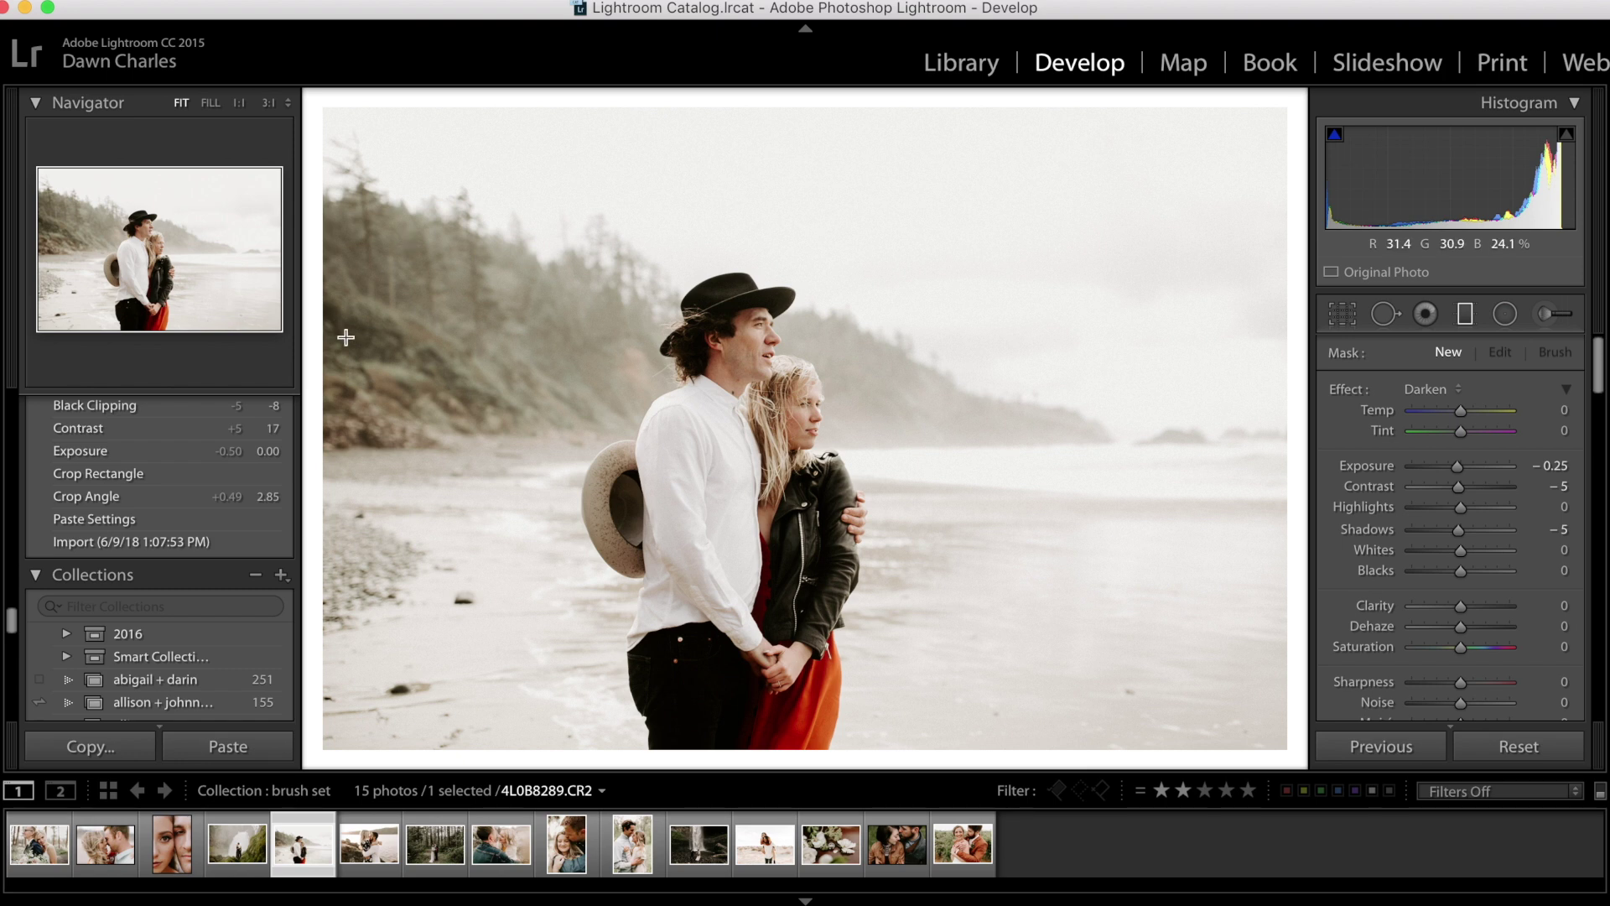
left_click_drag(335, 332, 847, 402)
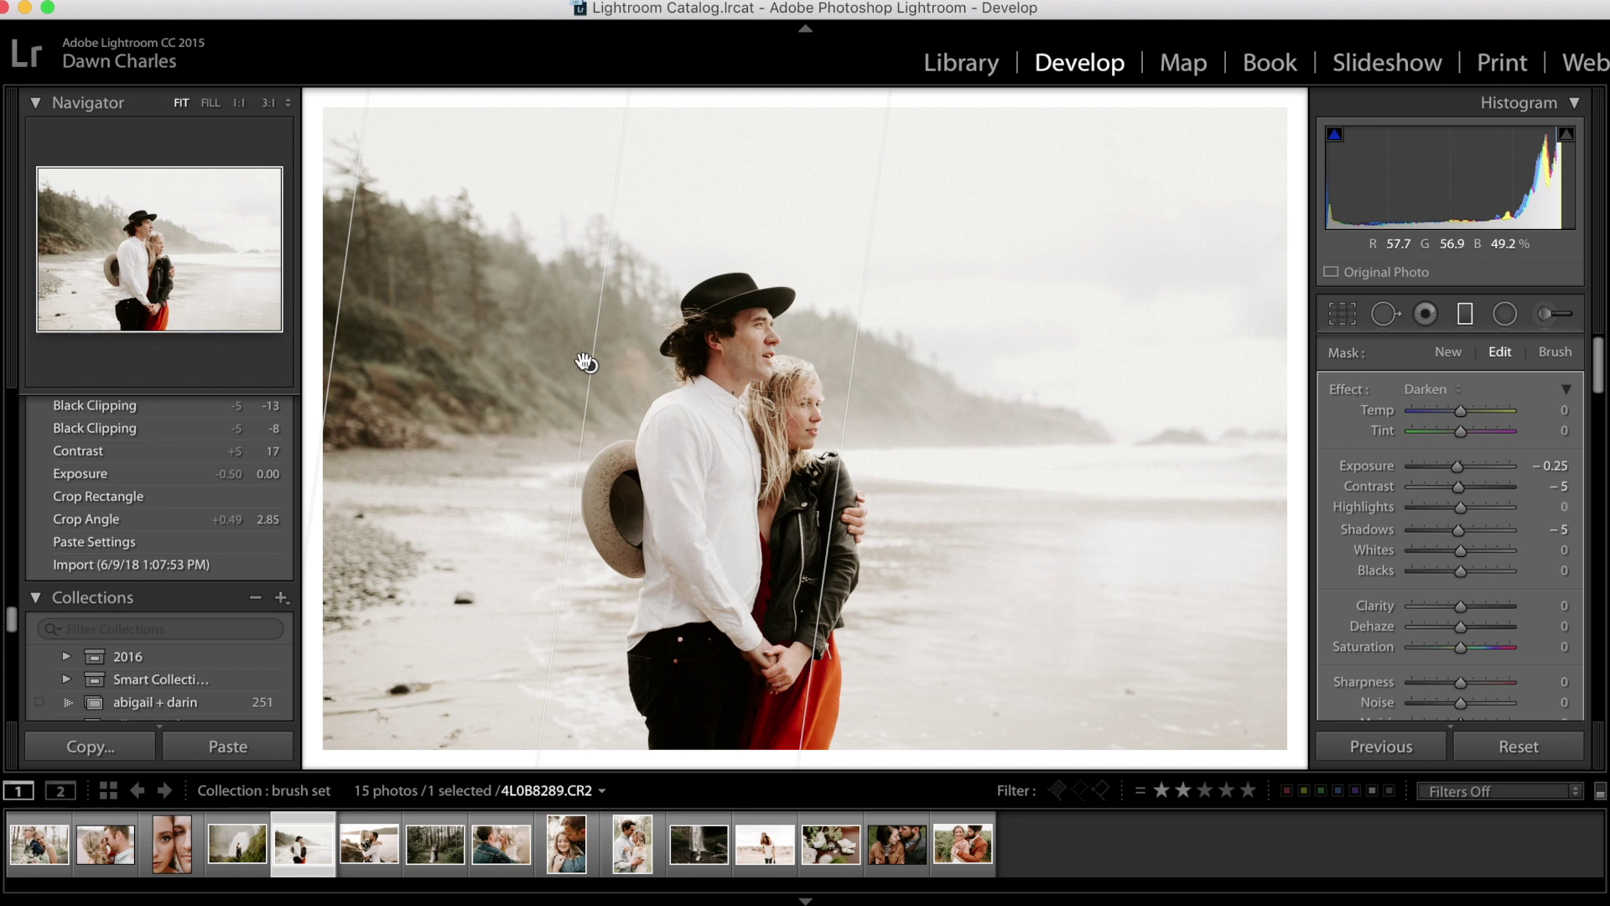
Show and hide the graduated filter's mask overlay, and toggle the filter to compare the Darken effect
key("o")
key("o")
scroll(1476, 631, "down", 6)
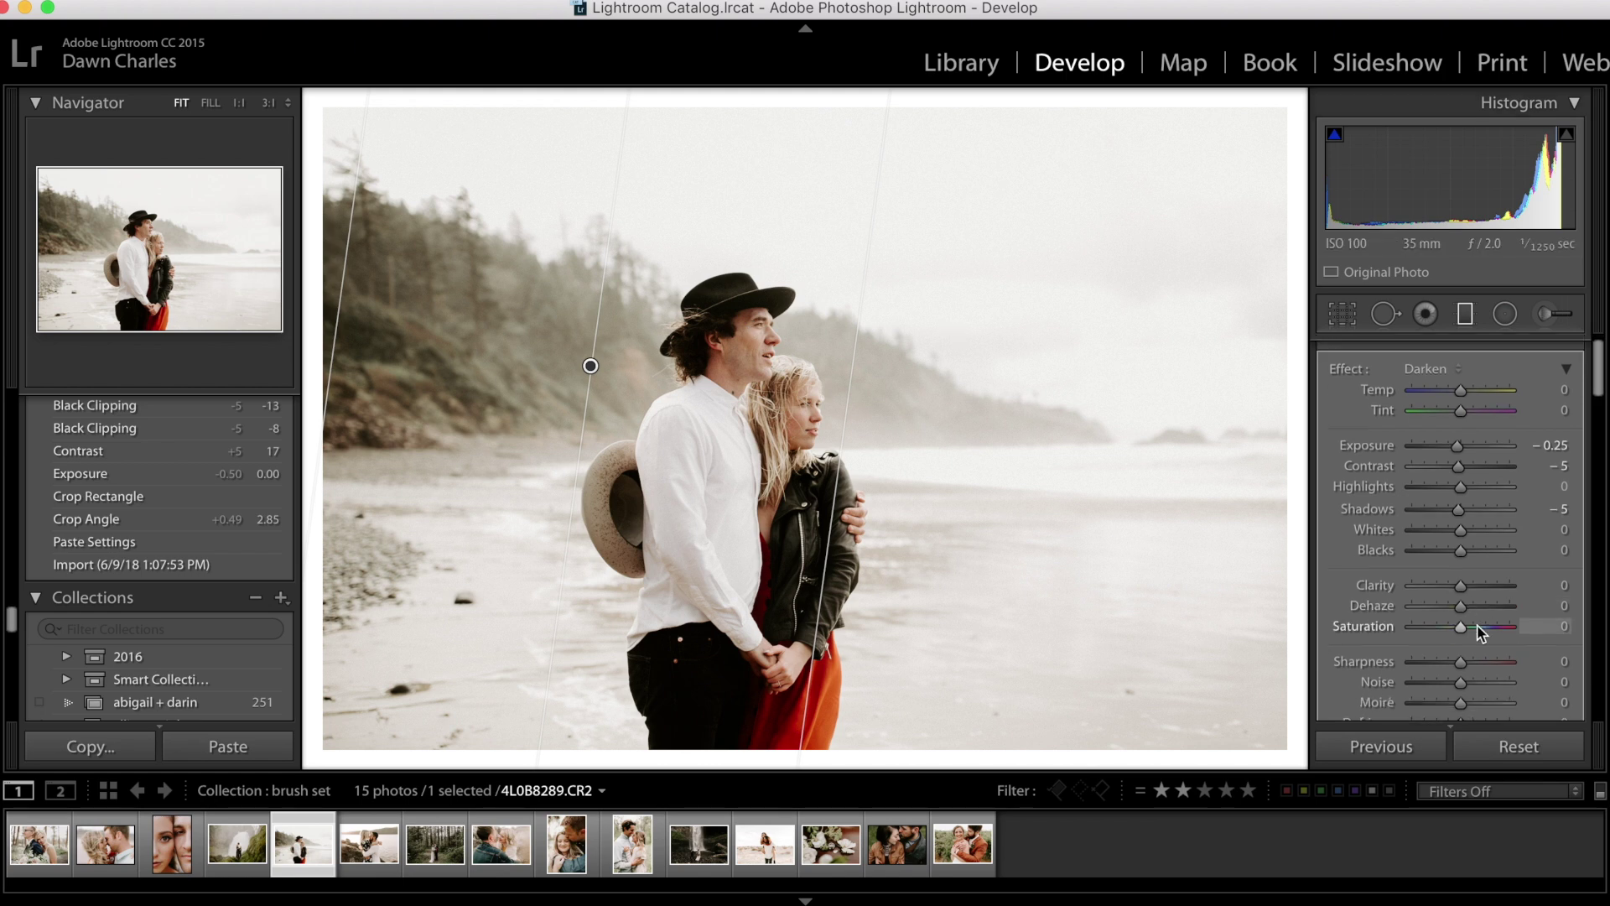
left_click(1338, 520)
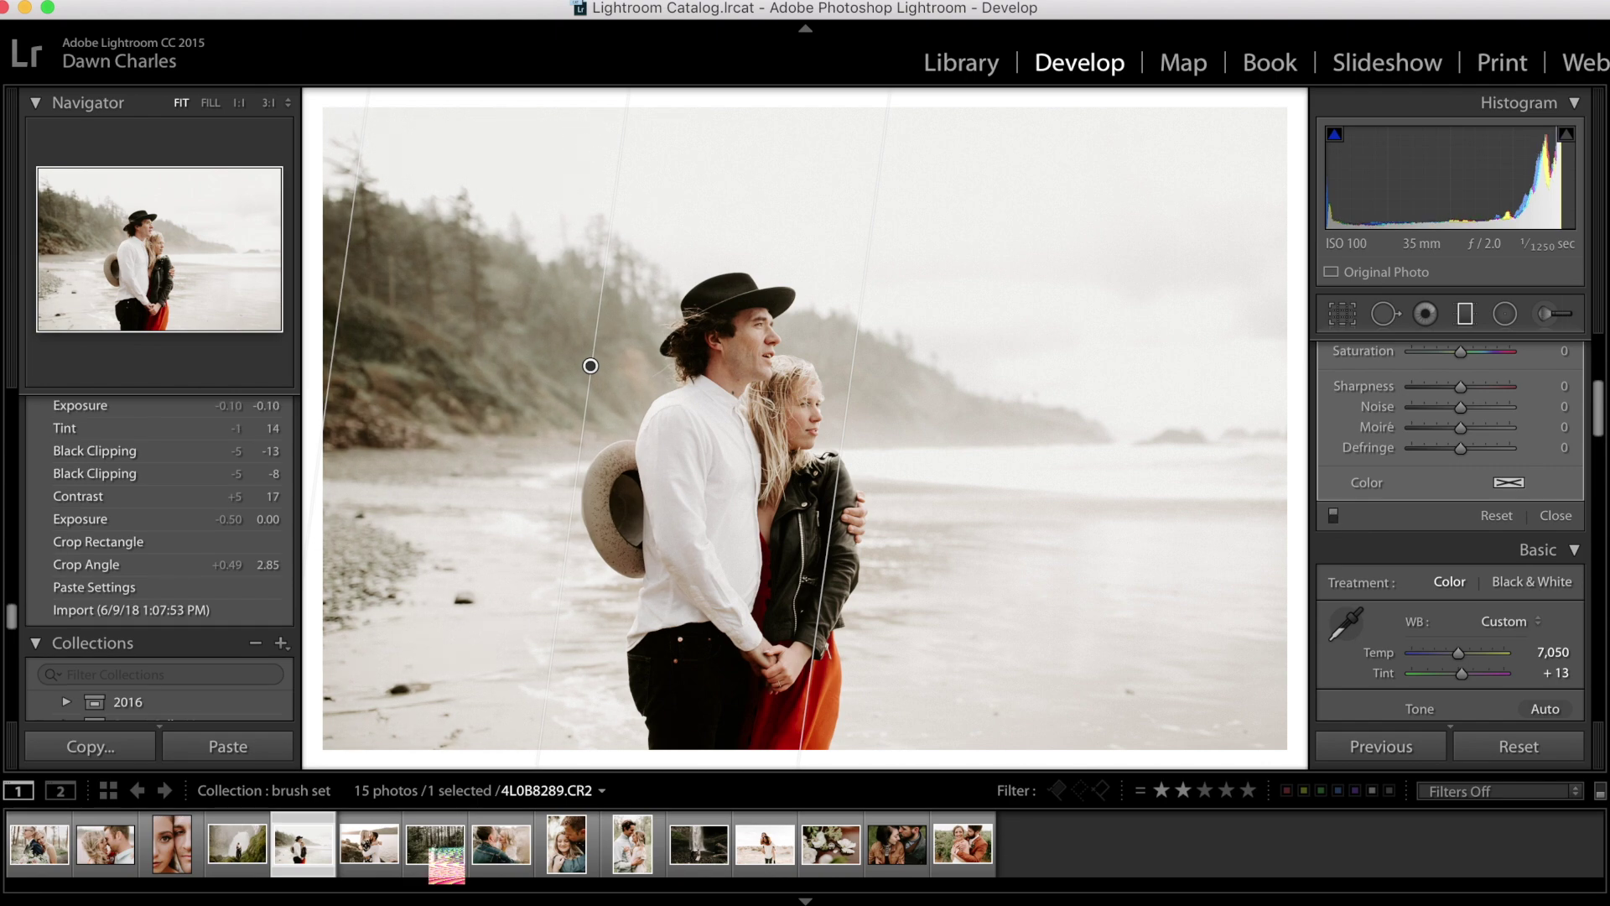
Go to photo 4L0B1581.CR2, choose the Golden Light brush effect, and paint it with a size 40 brush down the sky and rocks behind the woman
key("Right")
scroll(1504, 441, "up", 5)
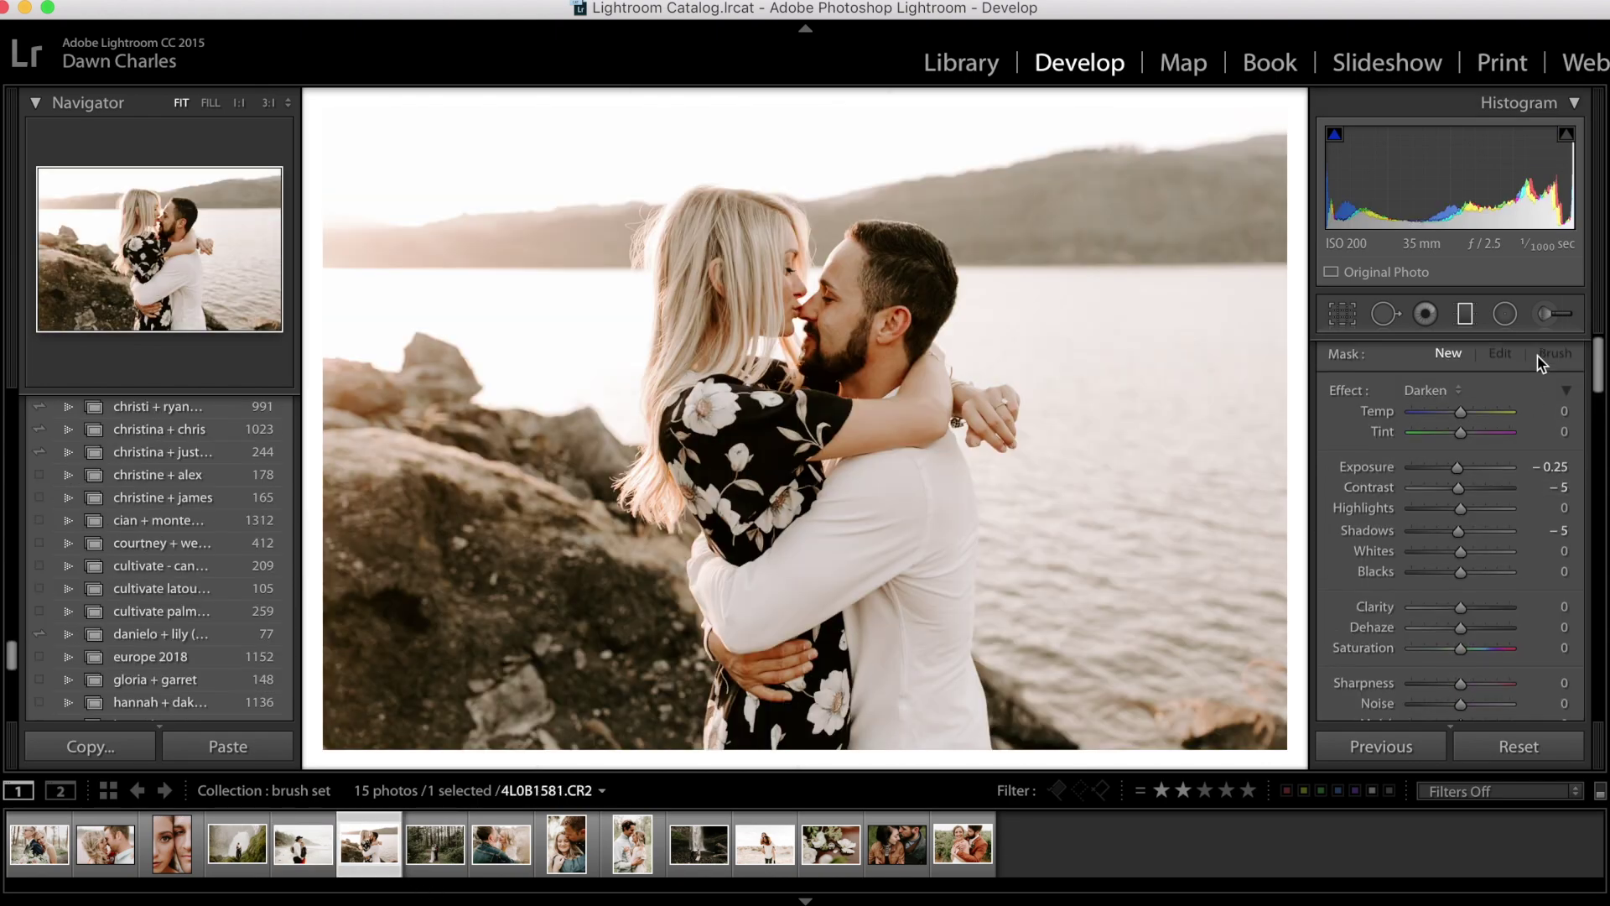
left_click(1416, 389)
left_click(1417, 403)
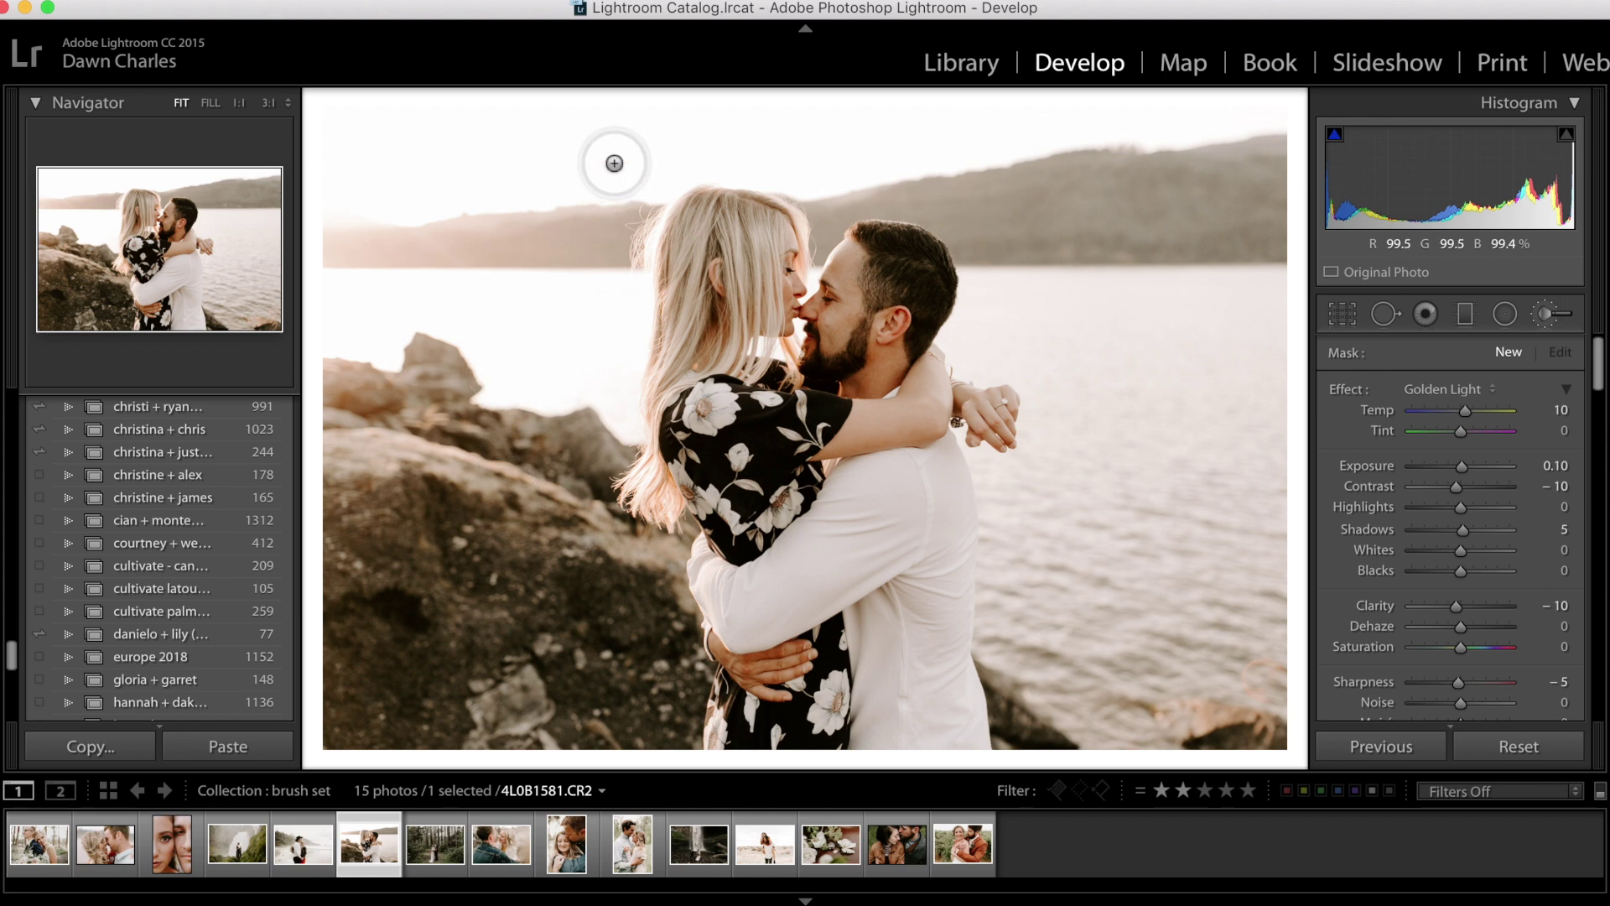
scroll(583, 212, "up", 10)
scroll(583, 212, "up", 10)
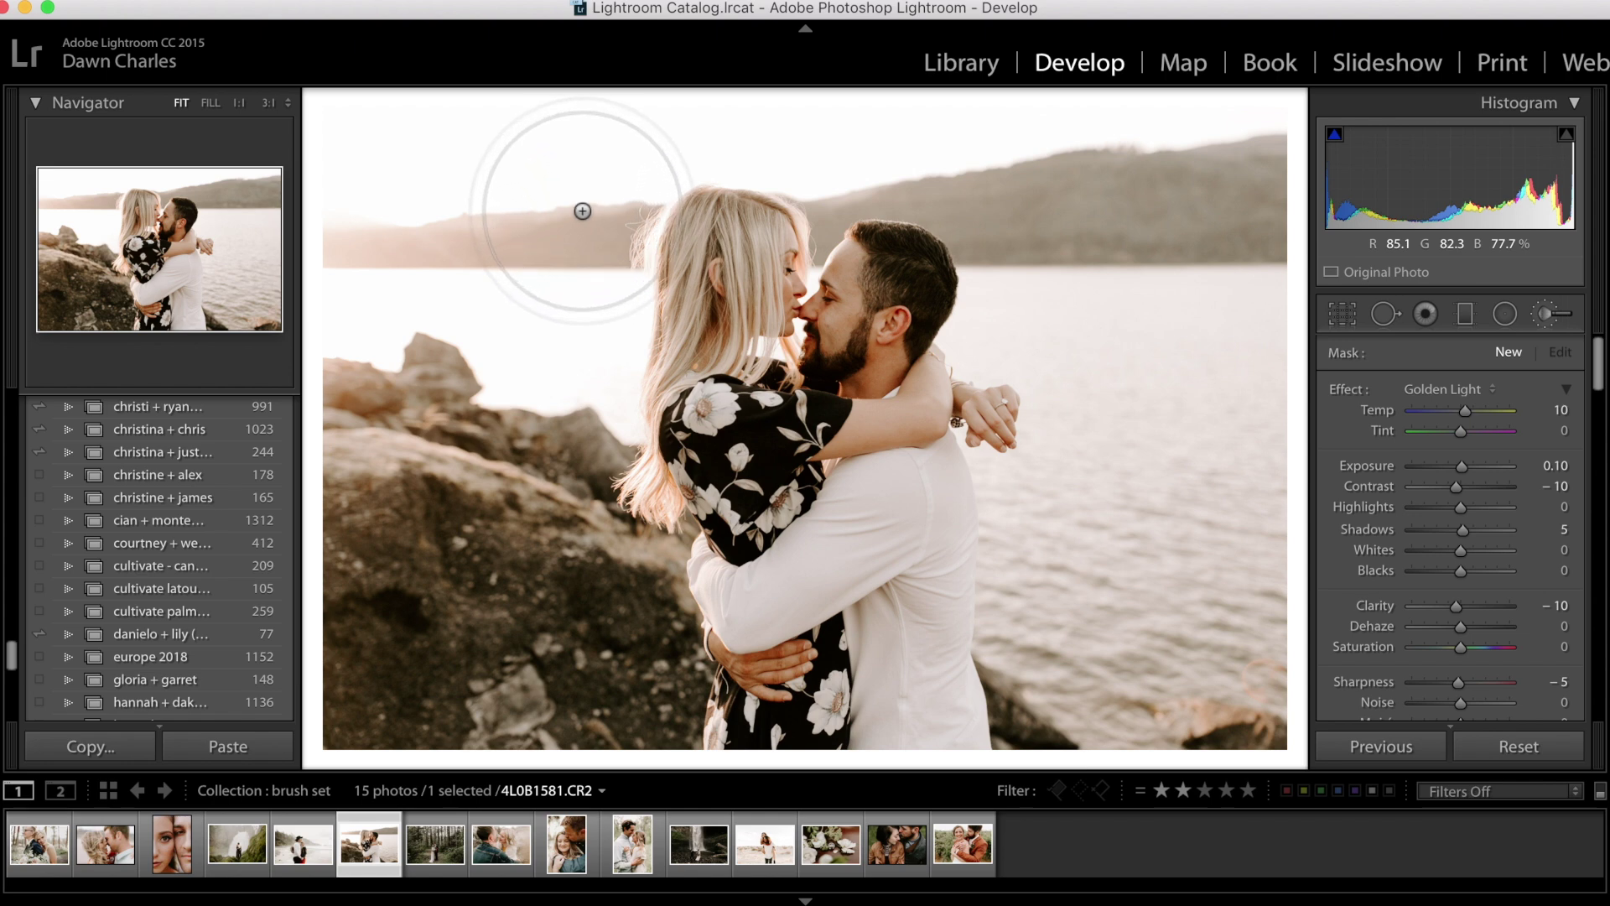
mouse_move(334, 118)
left_mouse_down()
mouse_move(369, 120)
mouse_move(322, 201)
mouse_move(419, 255)
mouse_move(360, 215)
mouse_move(360, 305)
mouse_move(319, 241)
mouse_move(268, 387)
mouse_move(376, 332)
mouse_move(288, 335)
mouse_move(374, 489)
mouse_move(386, 390)
mouse_move(276, 476)
mouse_move(310, 523)
mouse_move(426, 547)
mouse_move(317, 561)
mouse_move(489, 658)
mouse_move(399, 673)
mouse_move(335, 783)
mouse_move(447, 790)
mouse_move(276, 796)
mouse_move(469, 804)
left_mouse_up()
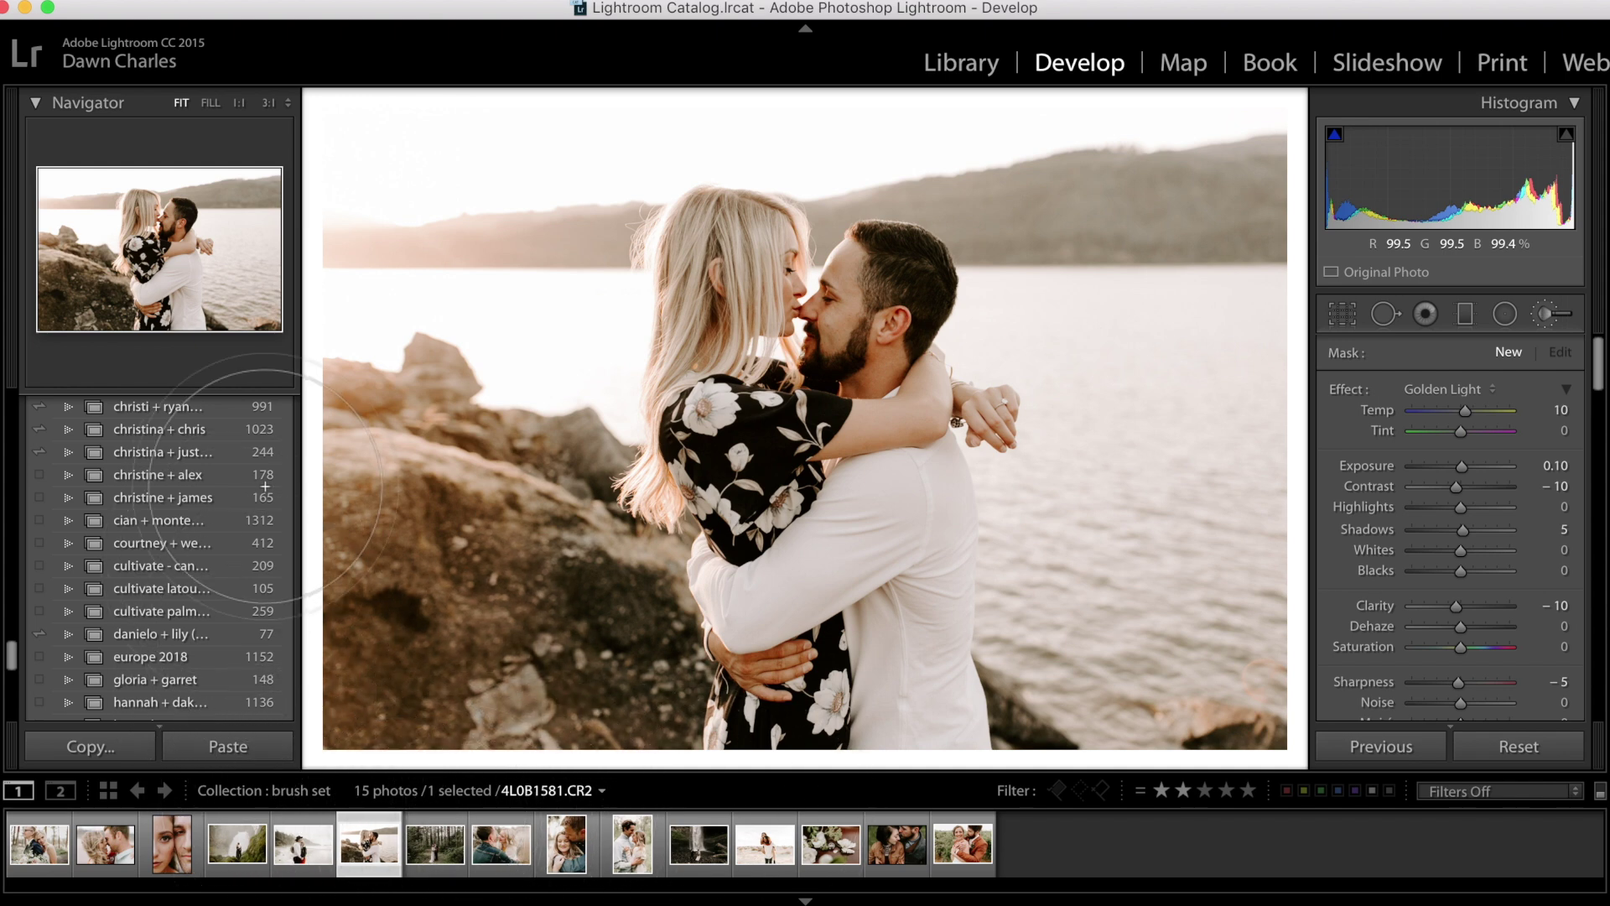
Toggle the brush adjustments off and on to compare the Golden Light effect on the photo
scroll(265, 487, "up", 1)
scroll(1488, 547, "down", 5)
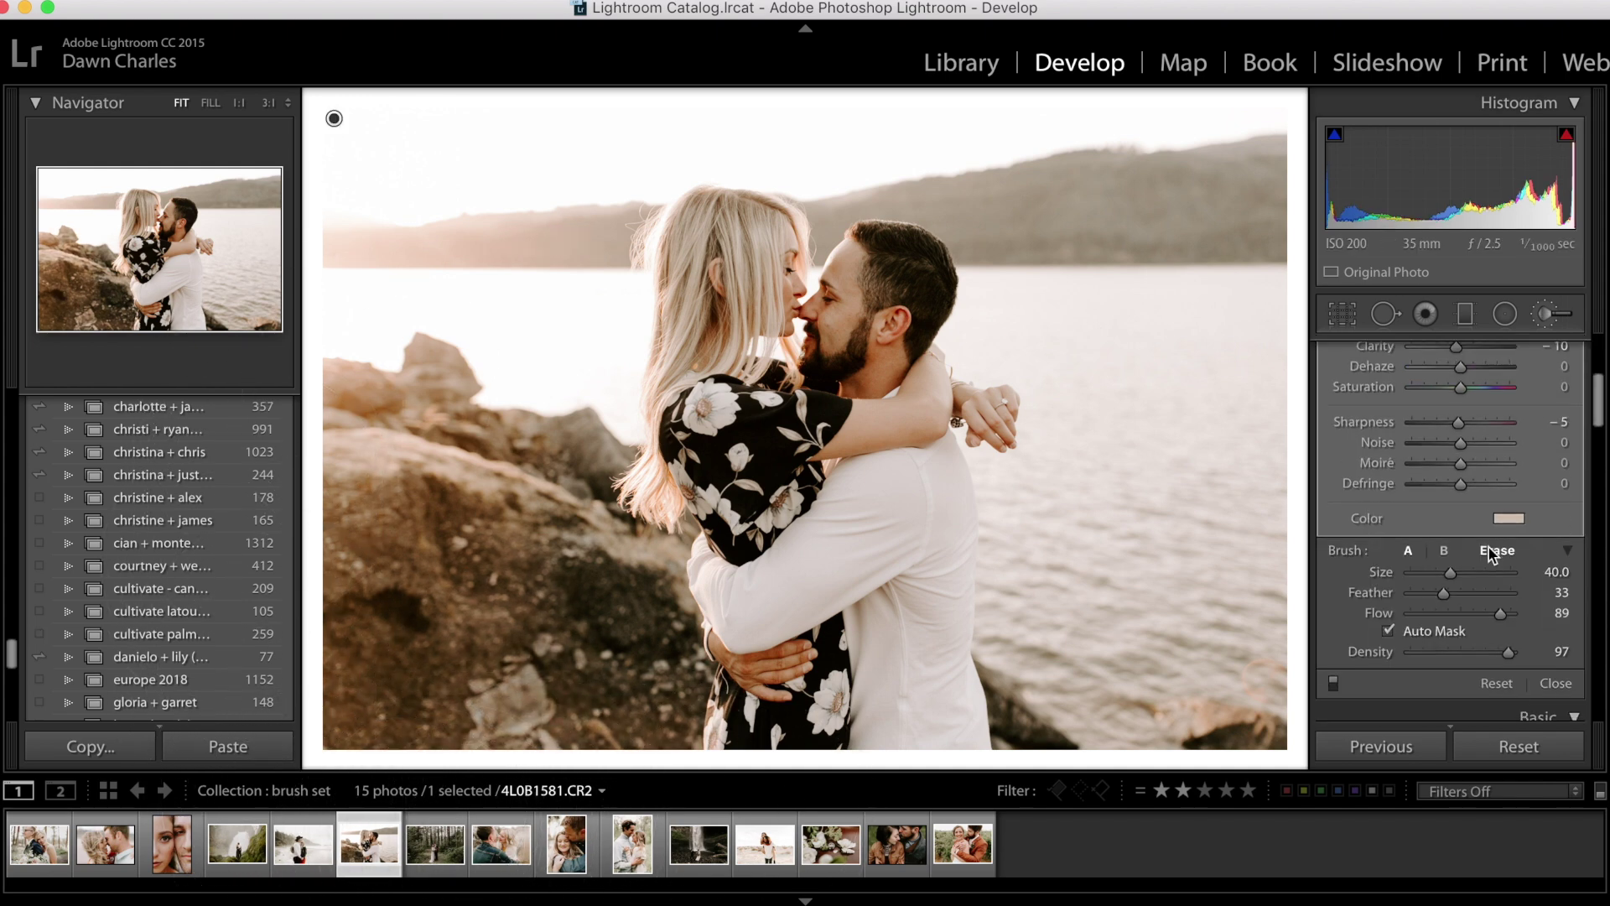
left_click(1334, 682)
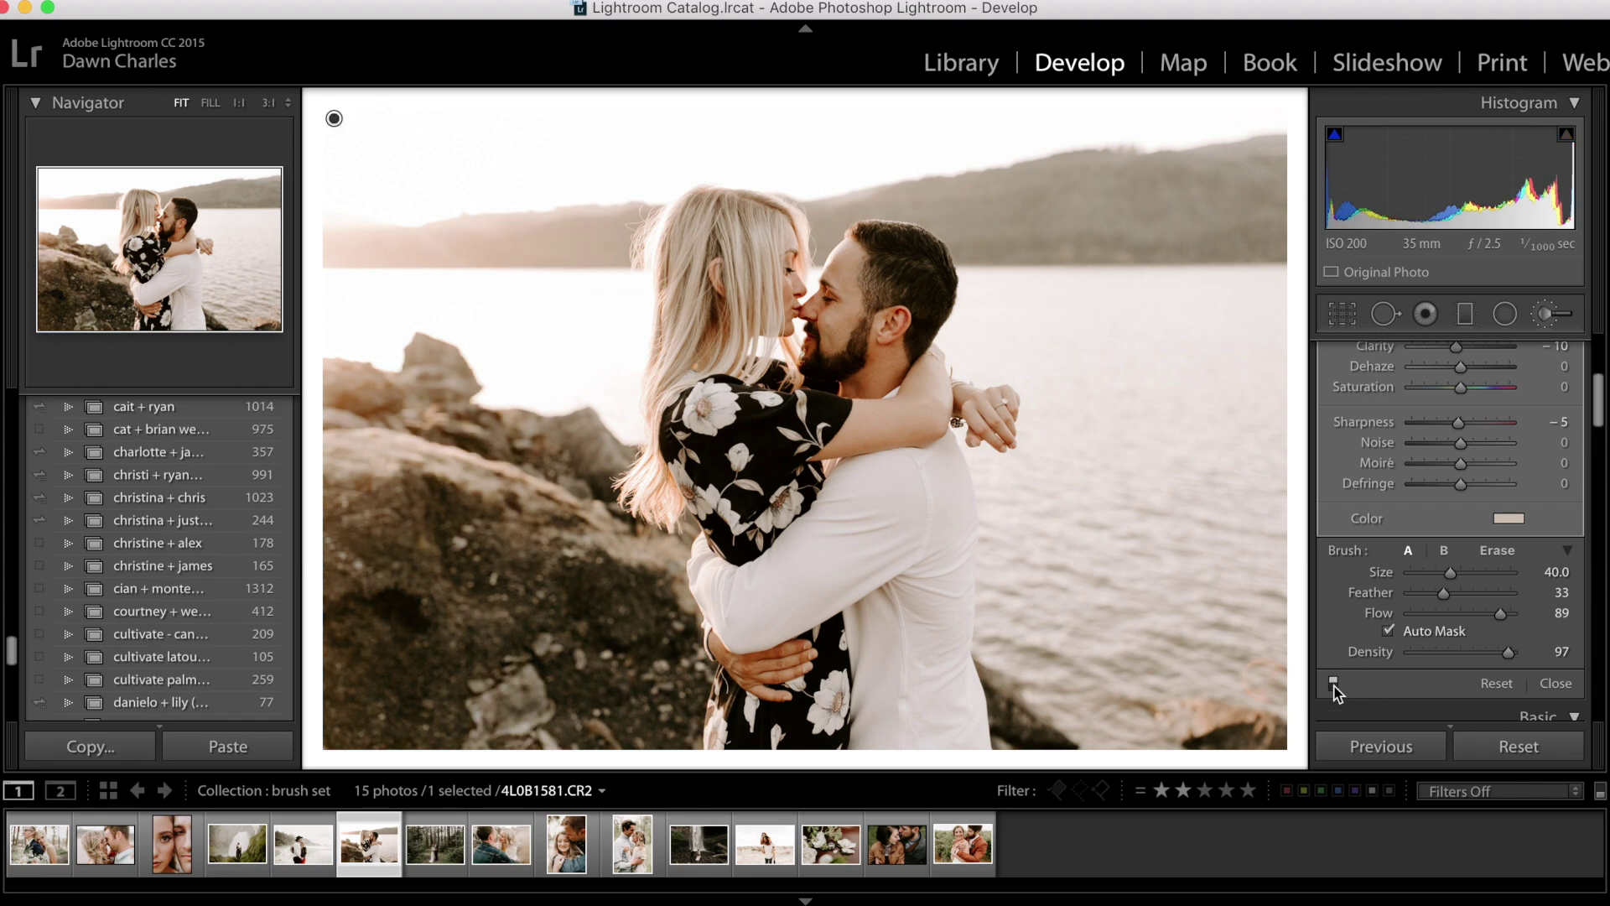
left_click(1333, 682)
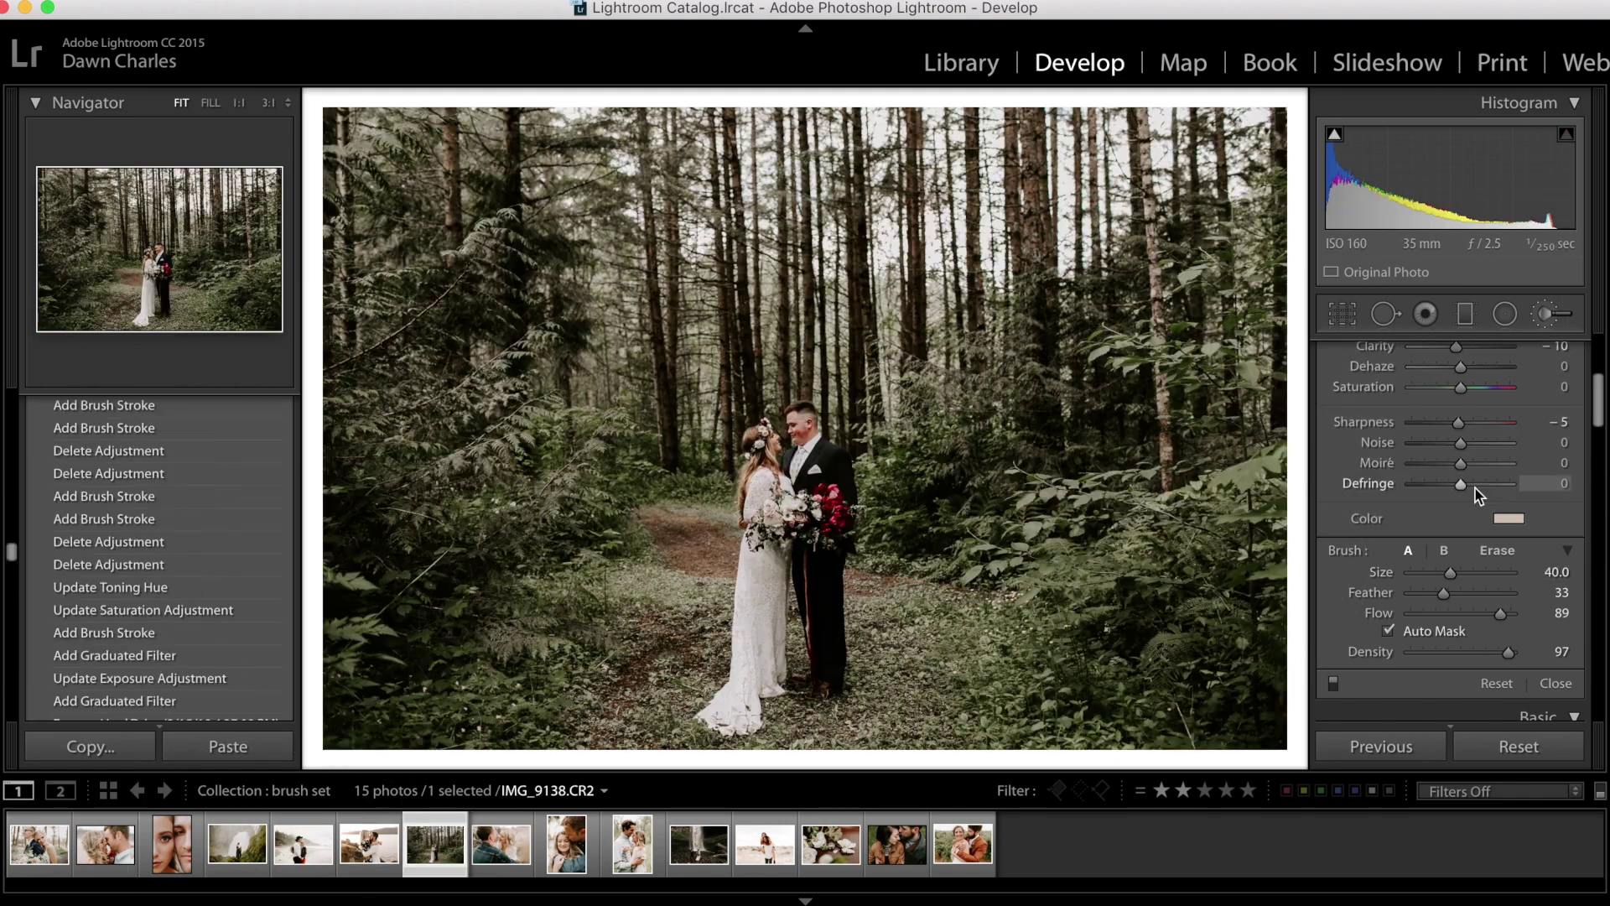
On photo IMG_9138.CR2, choose the Greener Greens brush effect and paint it over the forest foliage beside the couple
scroll(1476, 489, "up", 3)
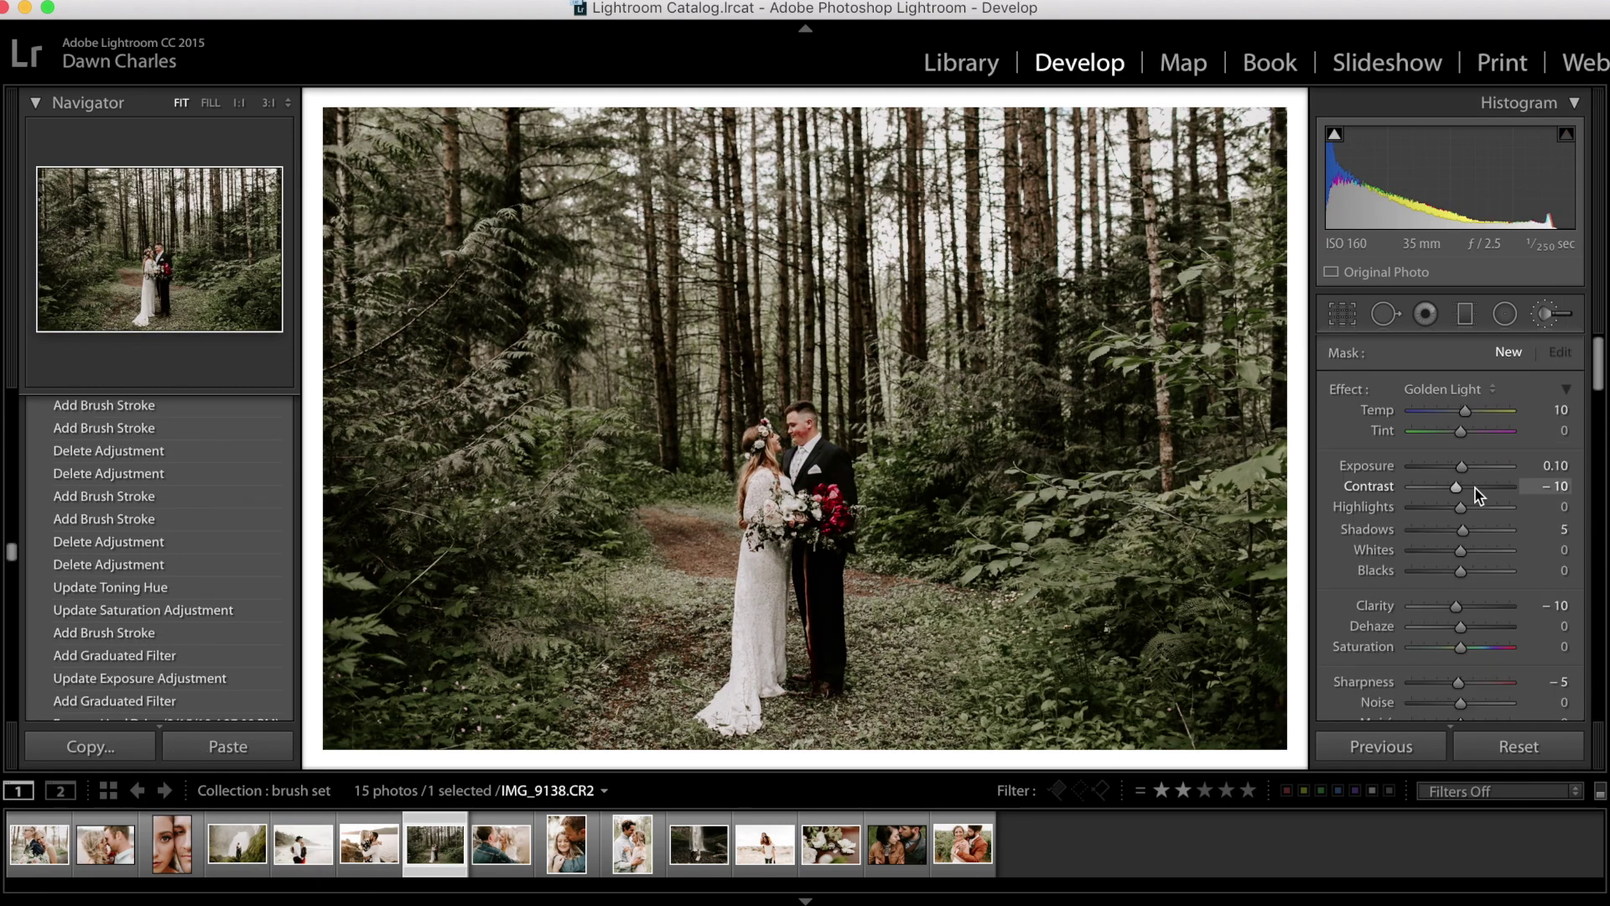
left_click(1448, 385)
left_click(1446, 401)
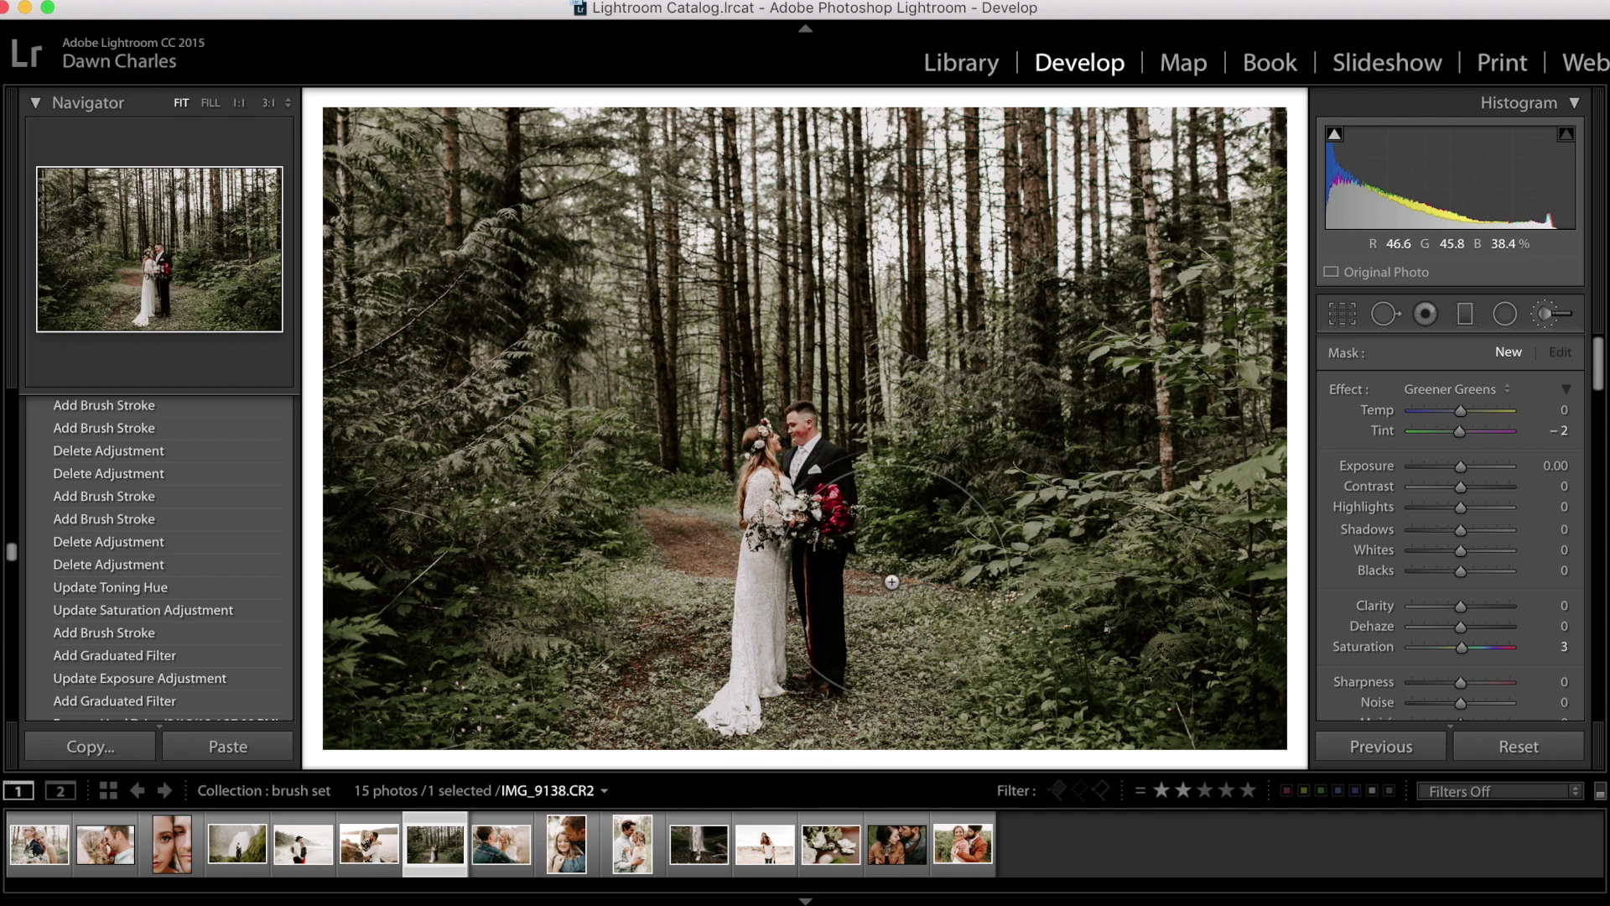
left_click(912, 541)
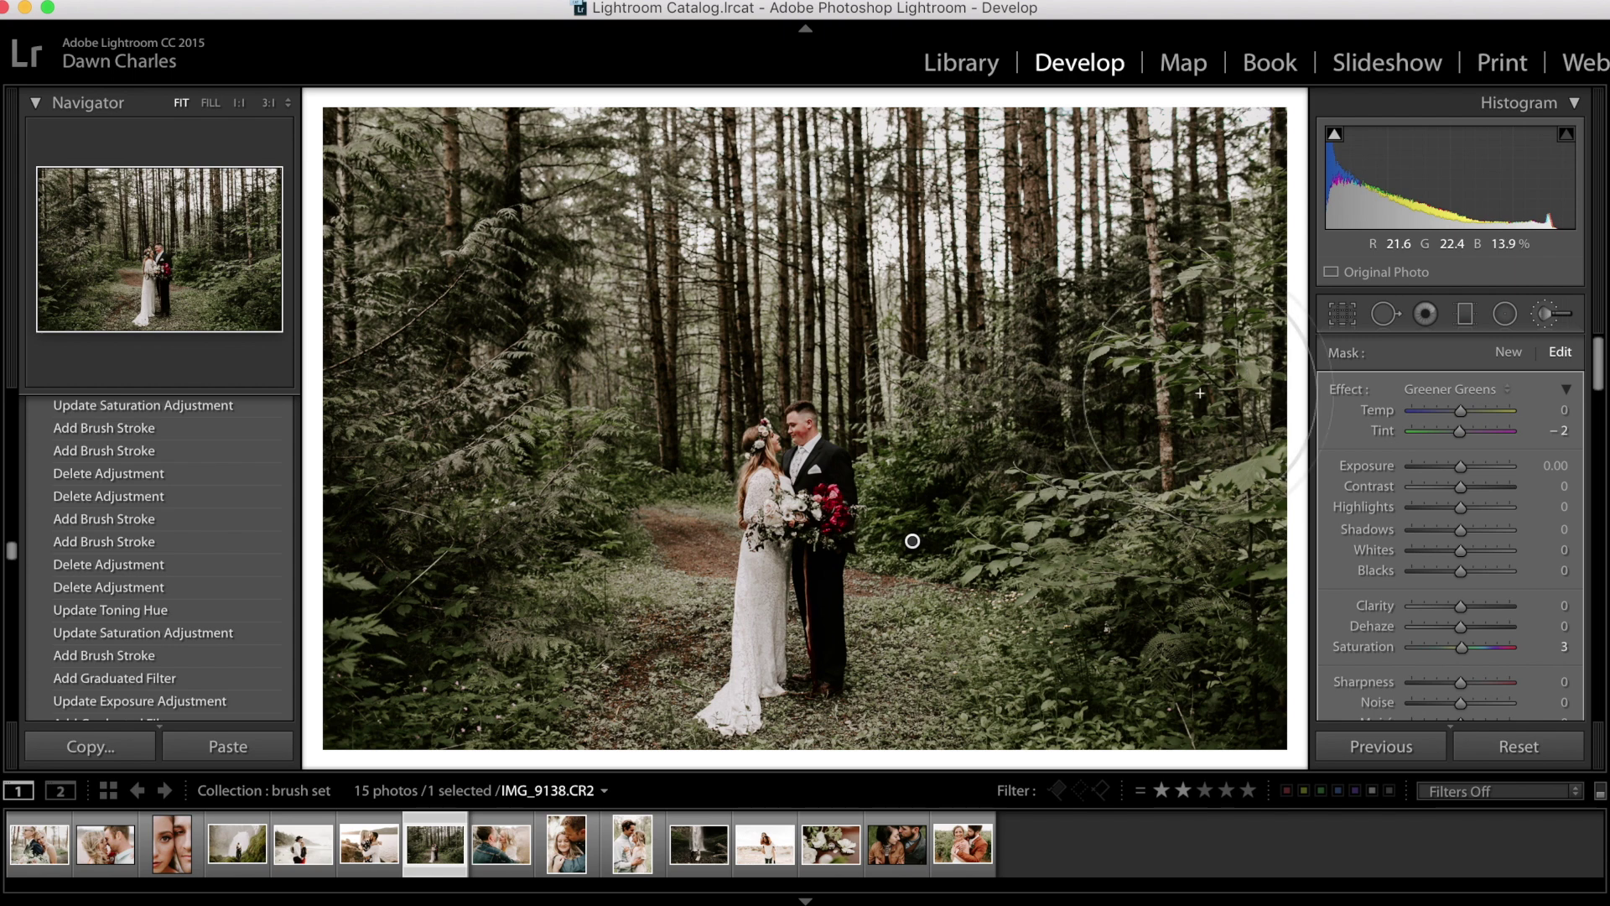
Draw a radial filter with the Greener Greens effect around the couple in the forest
left_click(1503, 313)
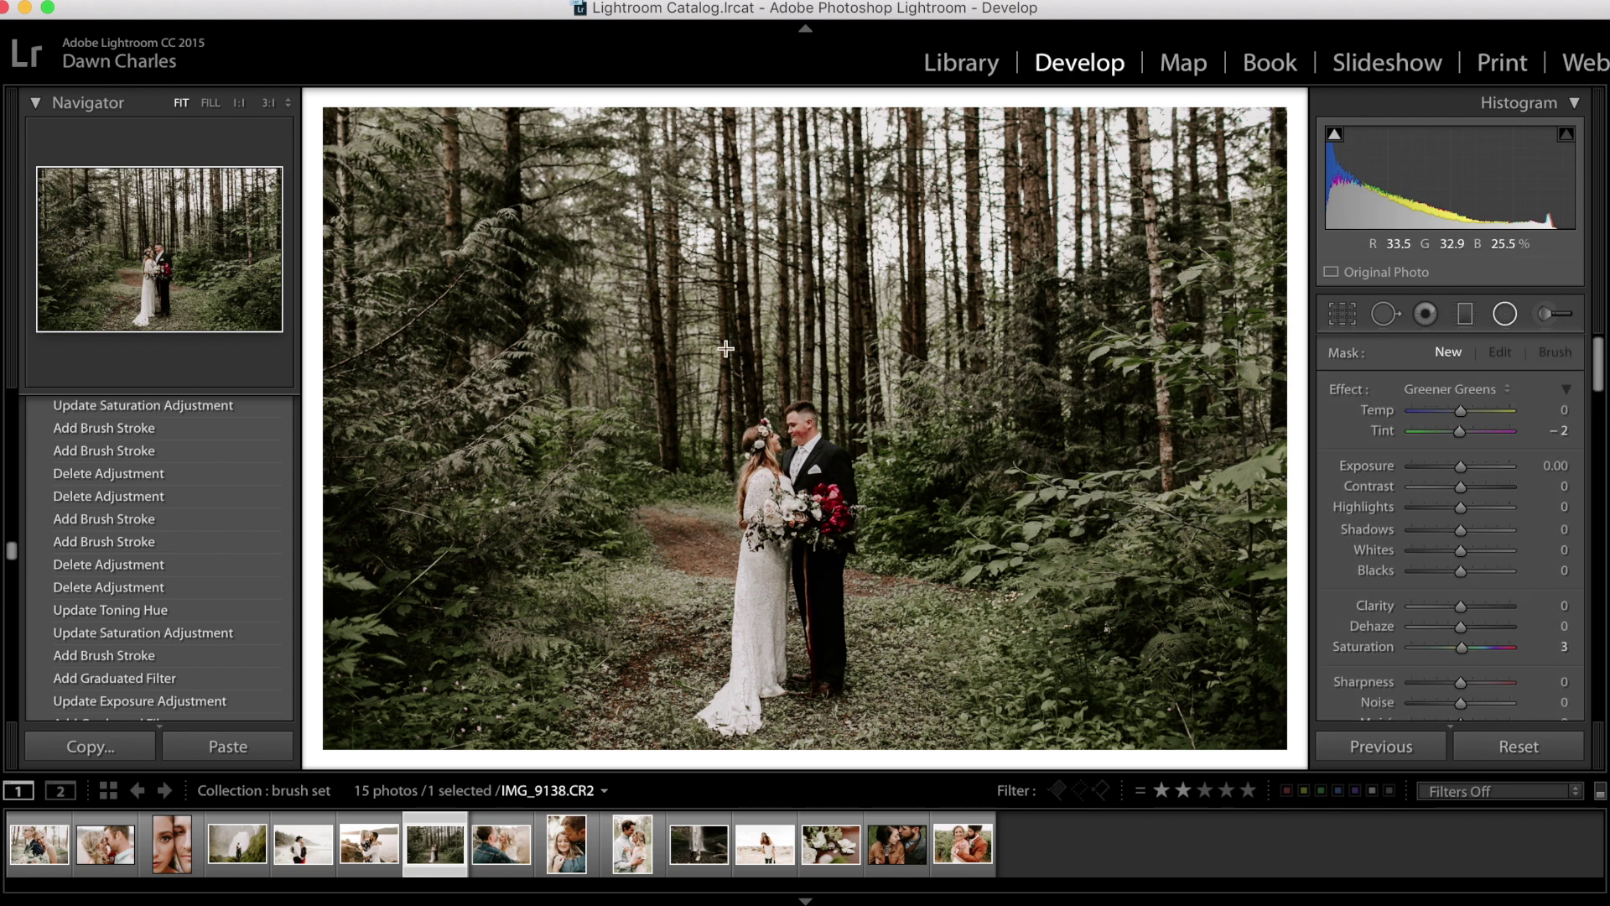
left_click_drag(711, 356, 912, 565)
left_click_drag(712, 353, 768, 588)
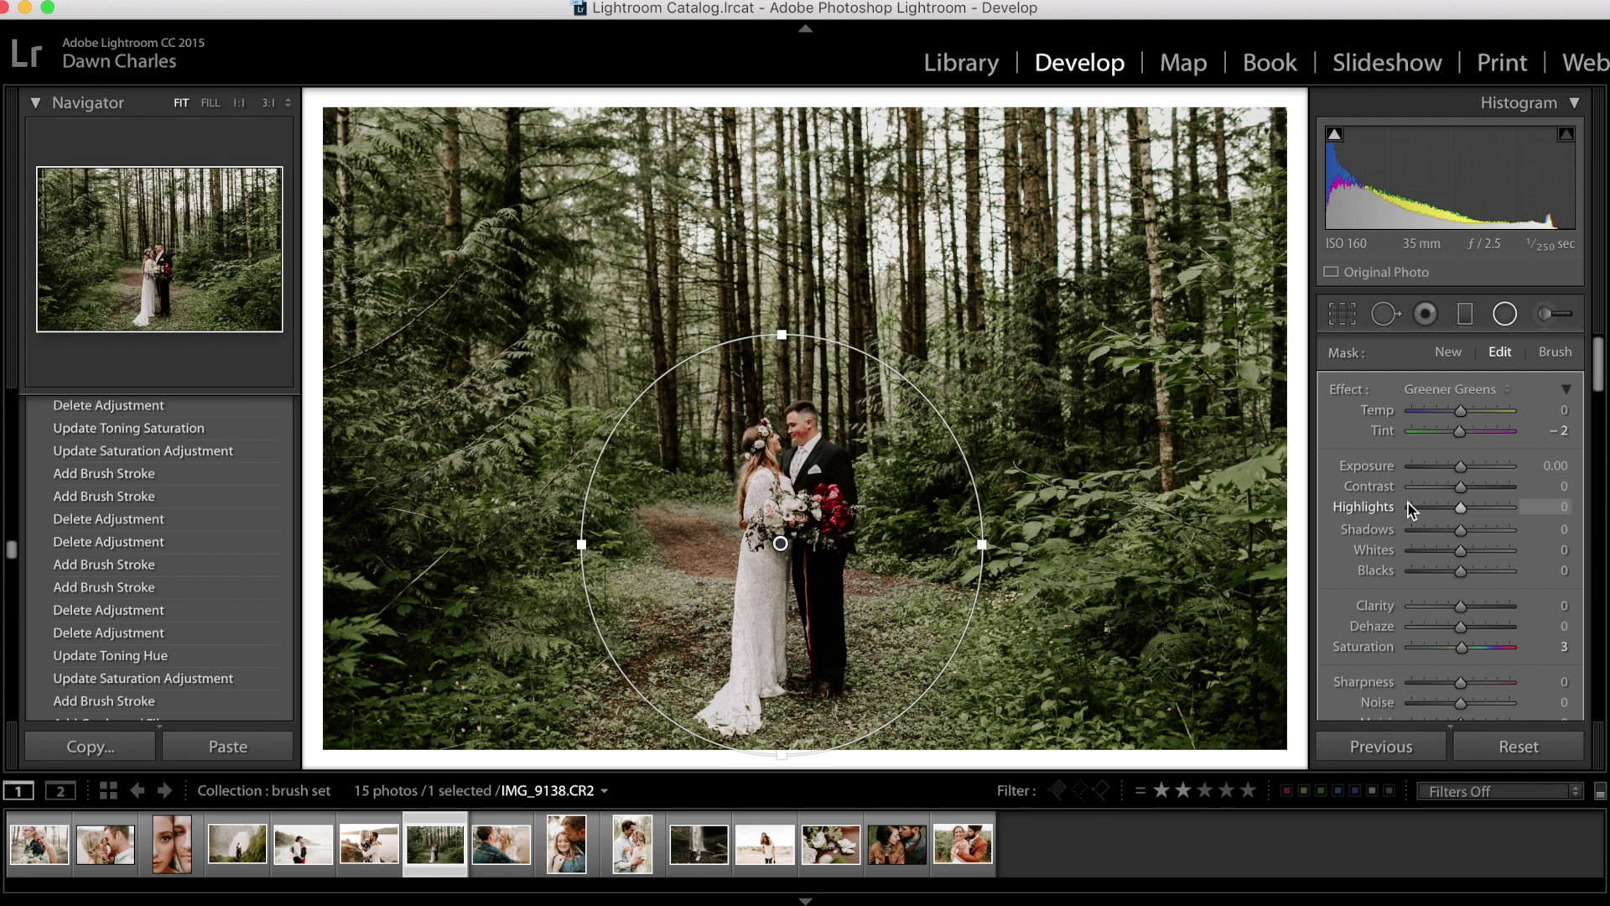
Examine the slider and colour tint settings of the radial filter's Greener Greens effect
scroll(1552, 516, "down", 5)
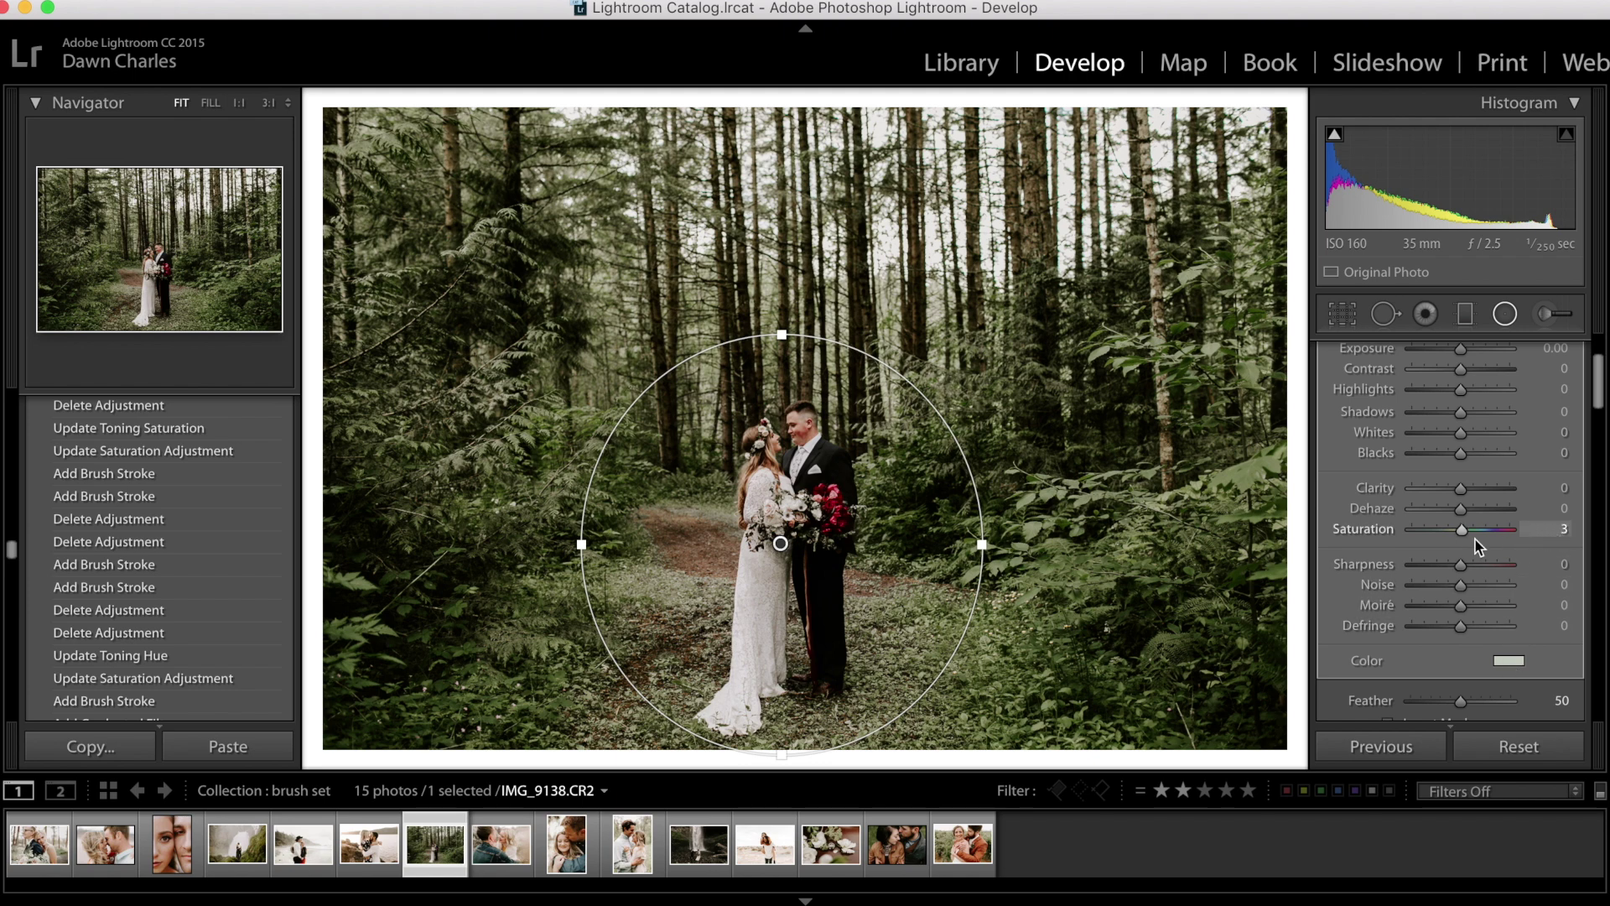
left_click(1502, 662)
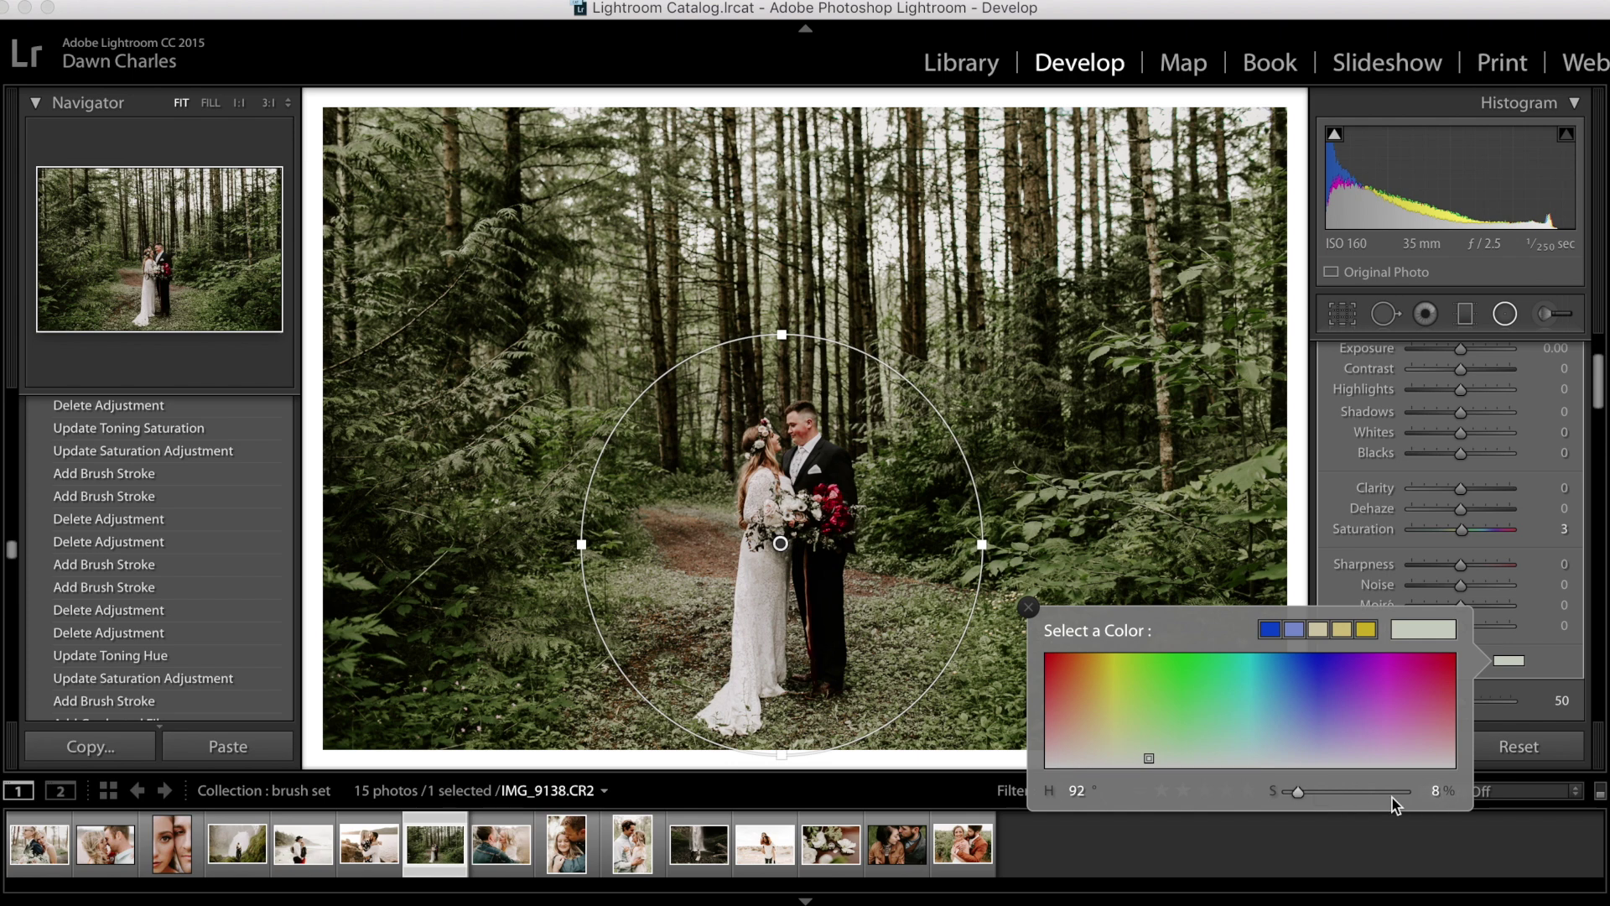
left_click(1029, 607)
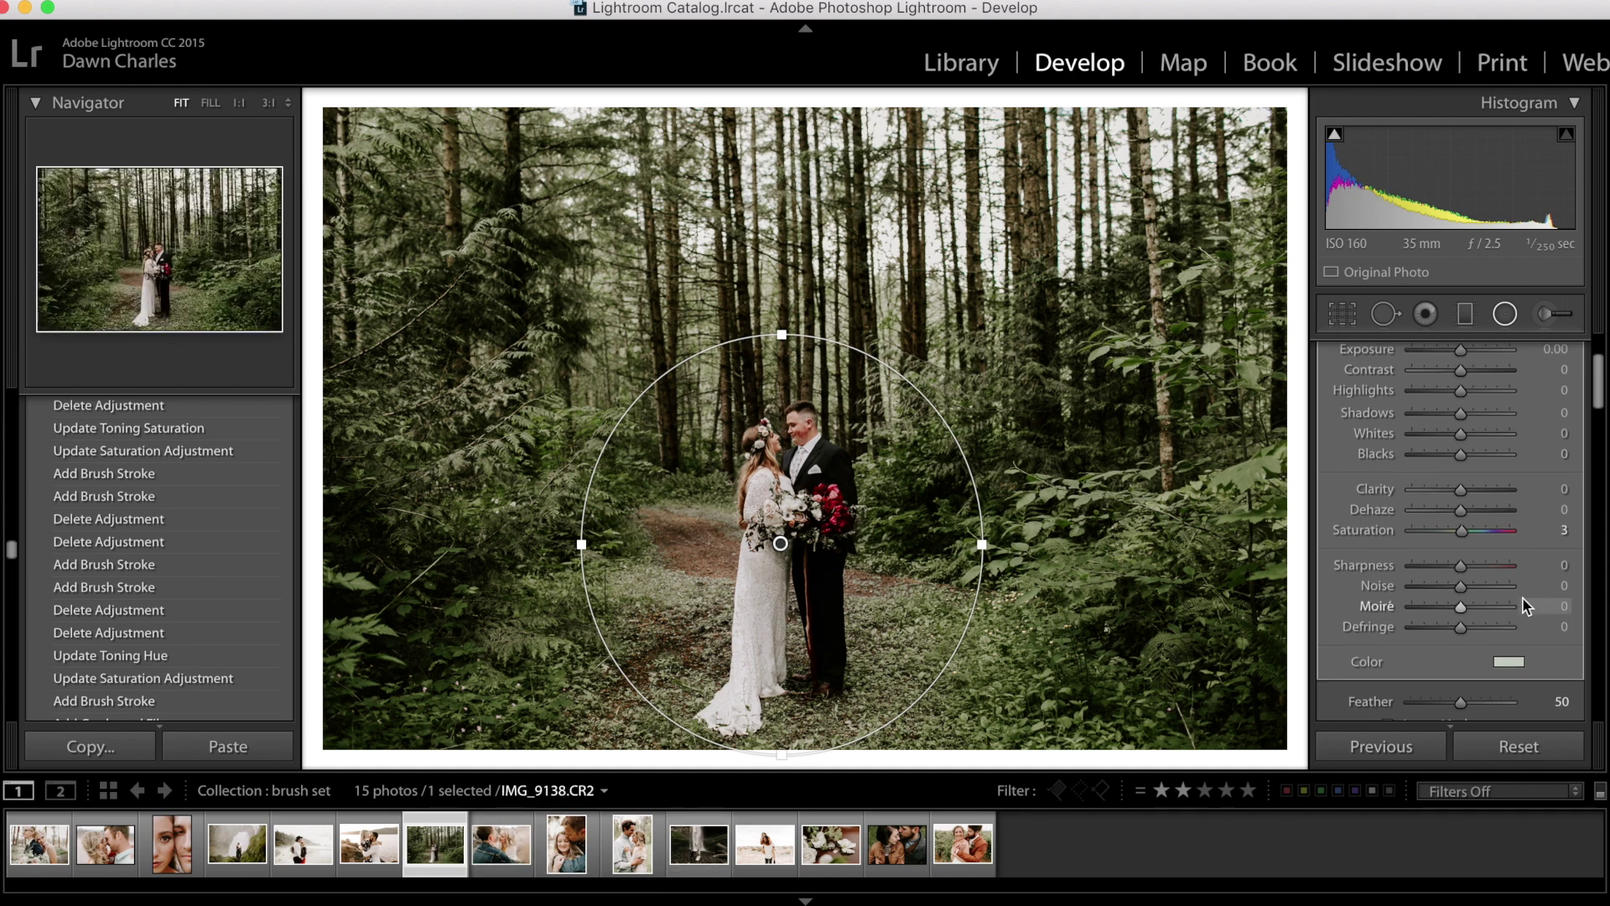
scroll(1539, 545, "up", 3)
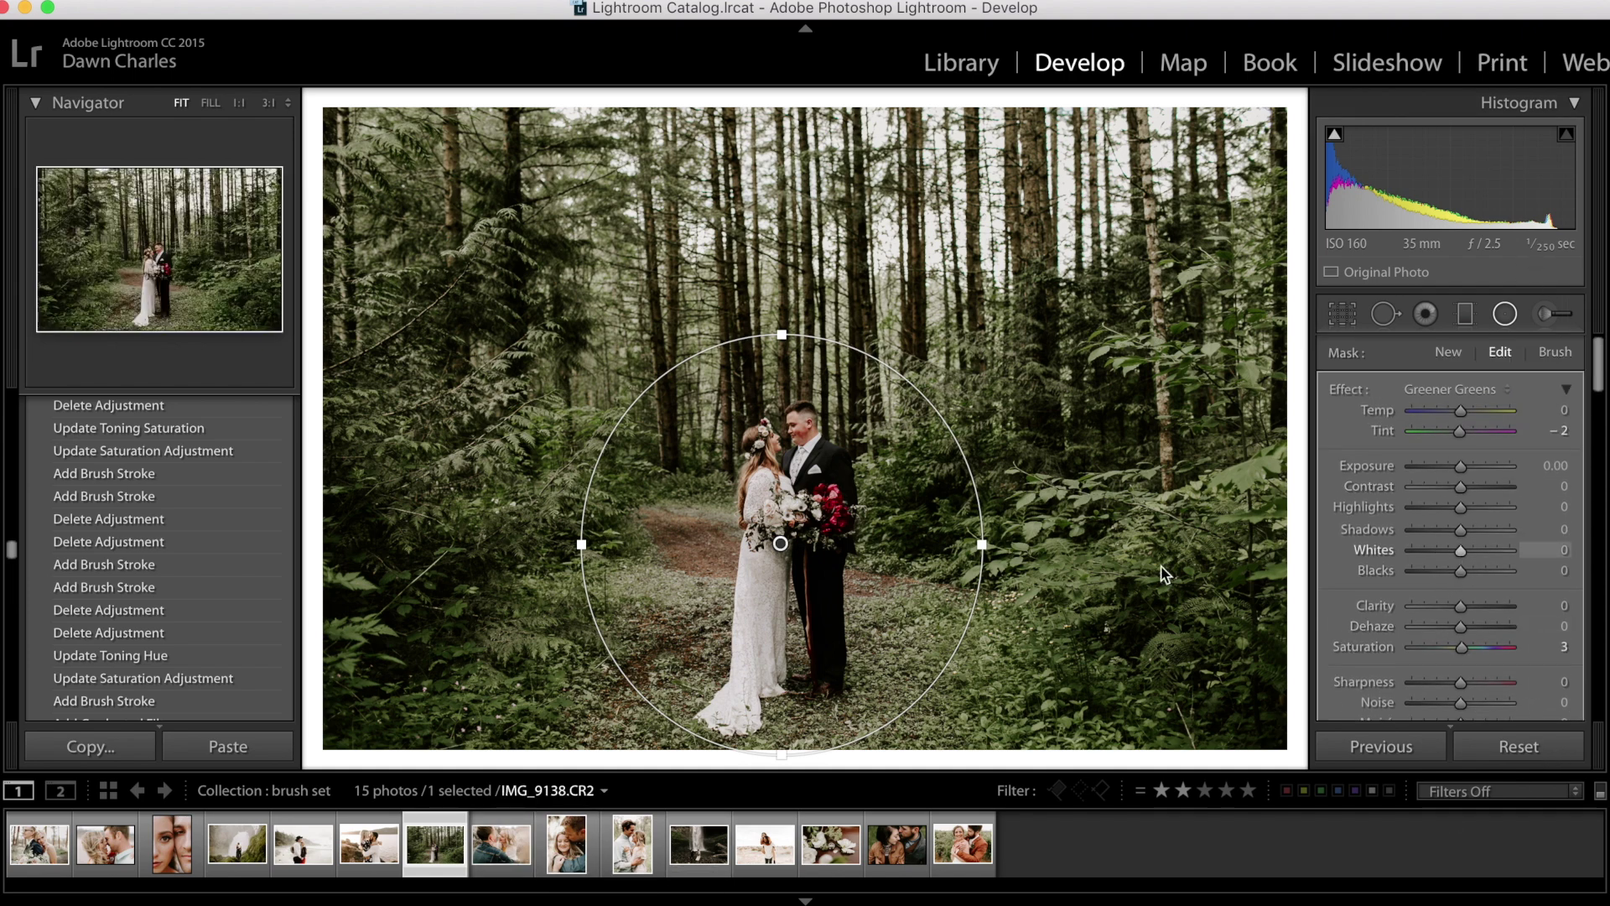
Go to photo 4L0B7671.CR2, choose the Haze effect for the adjustment brush, and paint it over the background behind the woman
key("Right")
left_click(1473, 394)
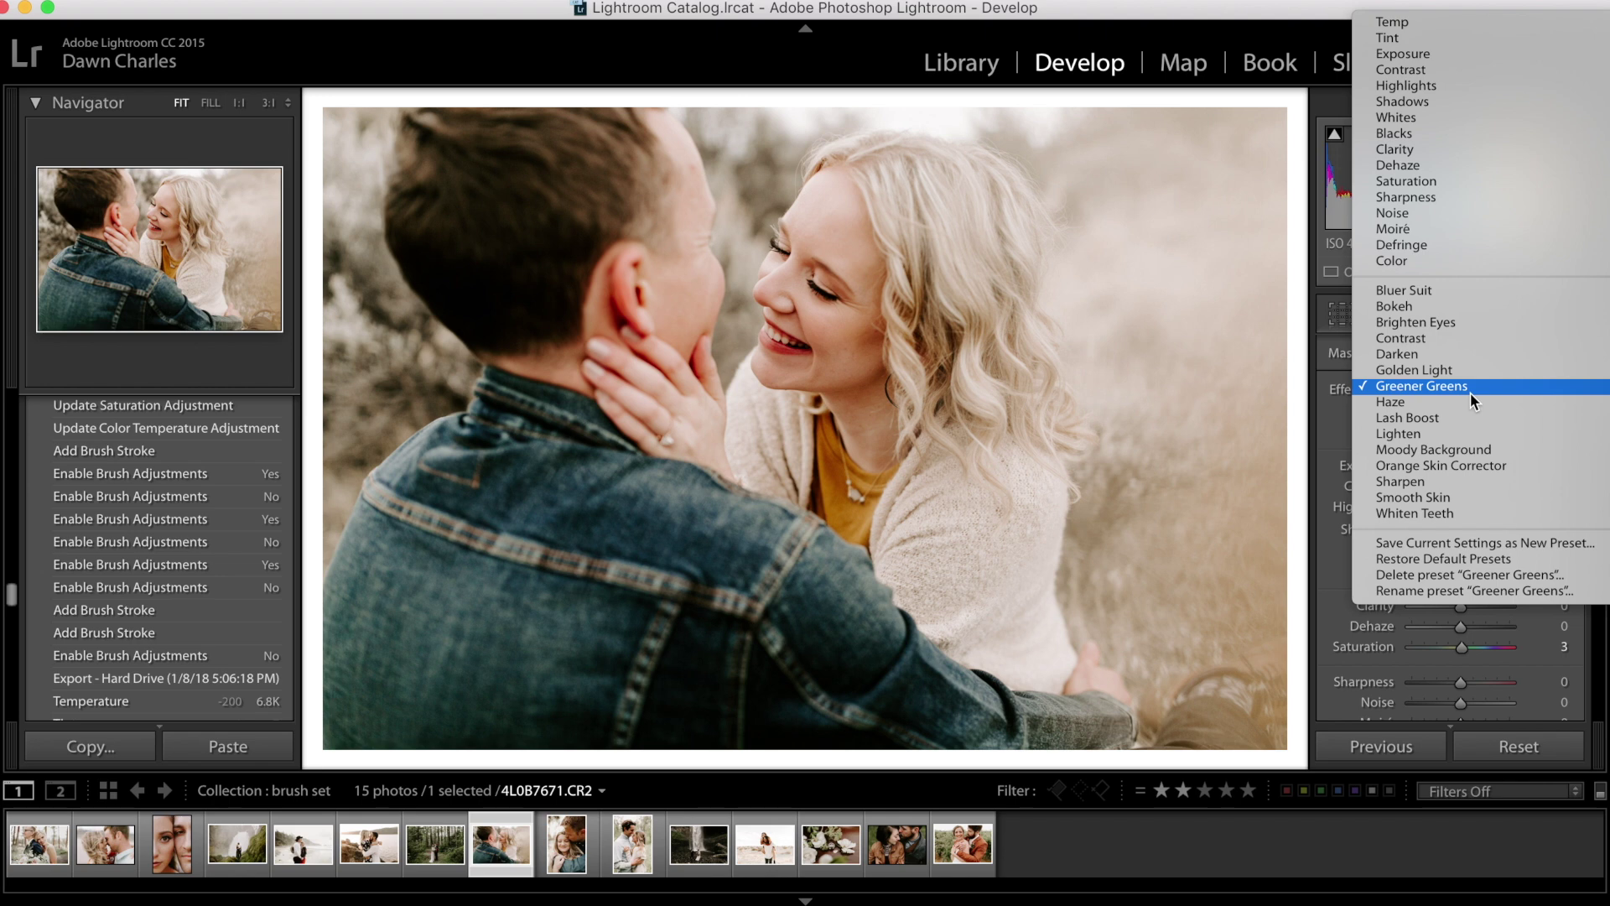
left_click(1446, 406)
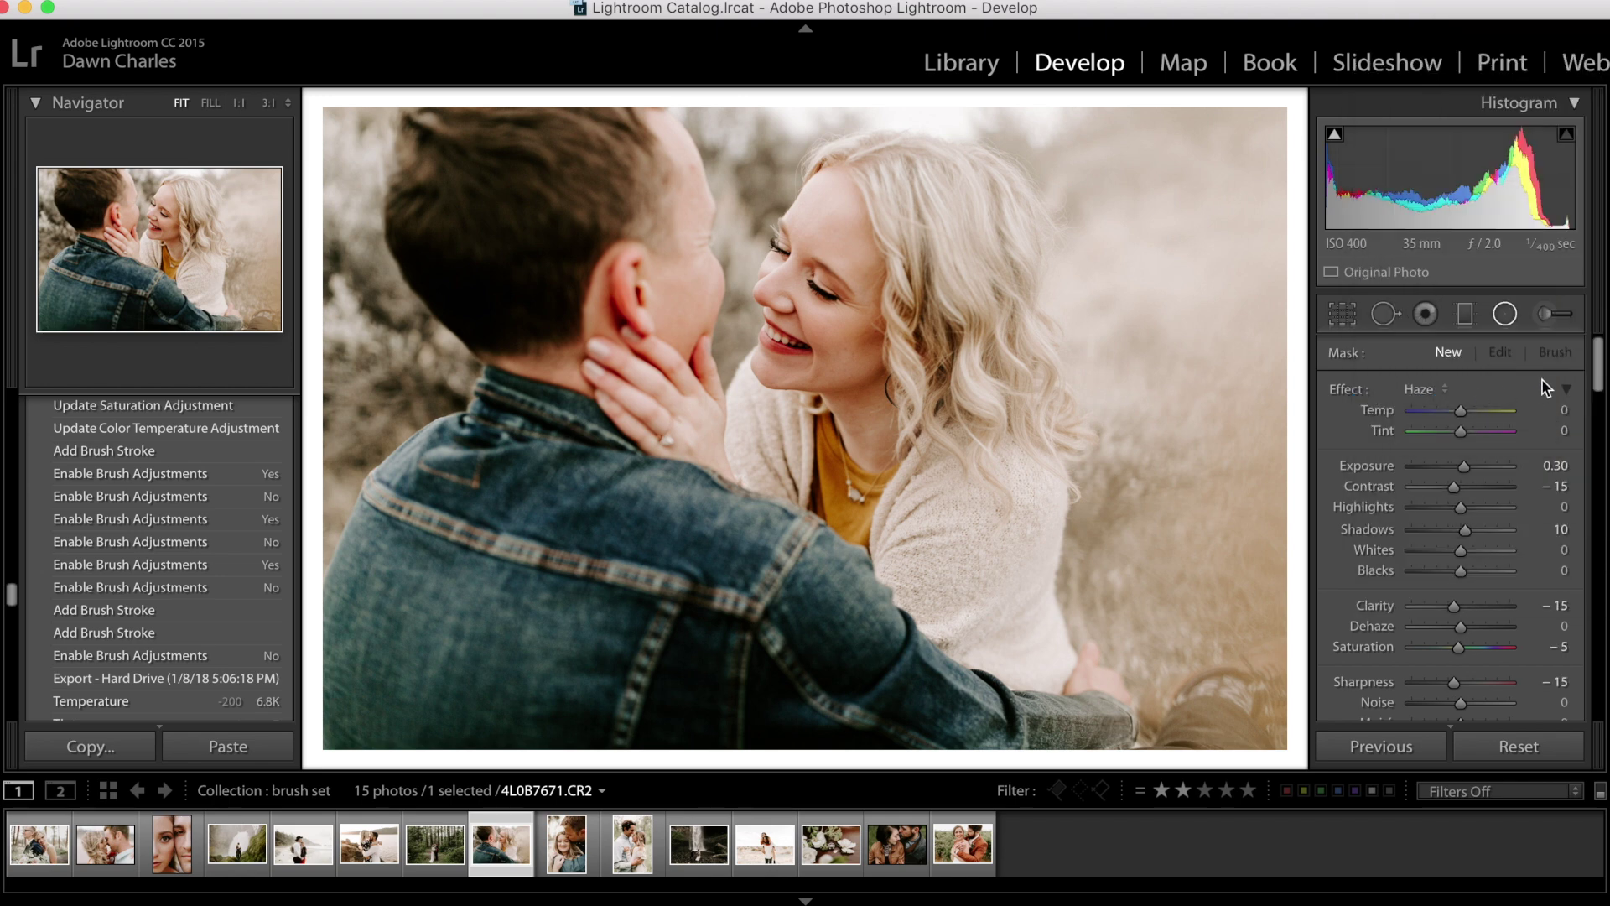
left_click(1548, 317)
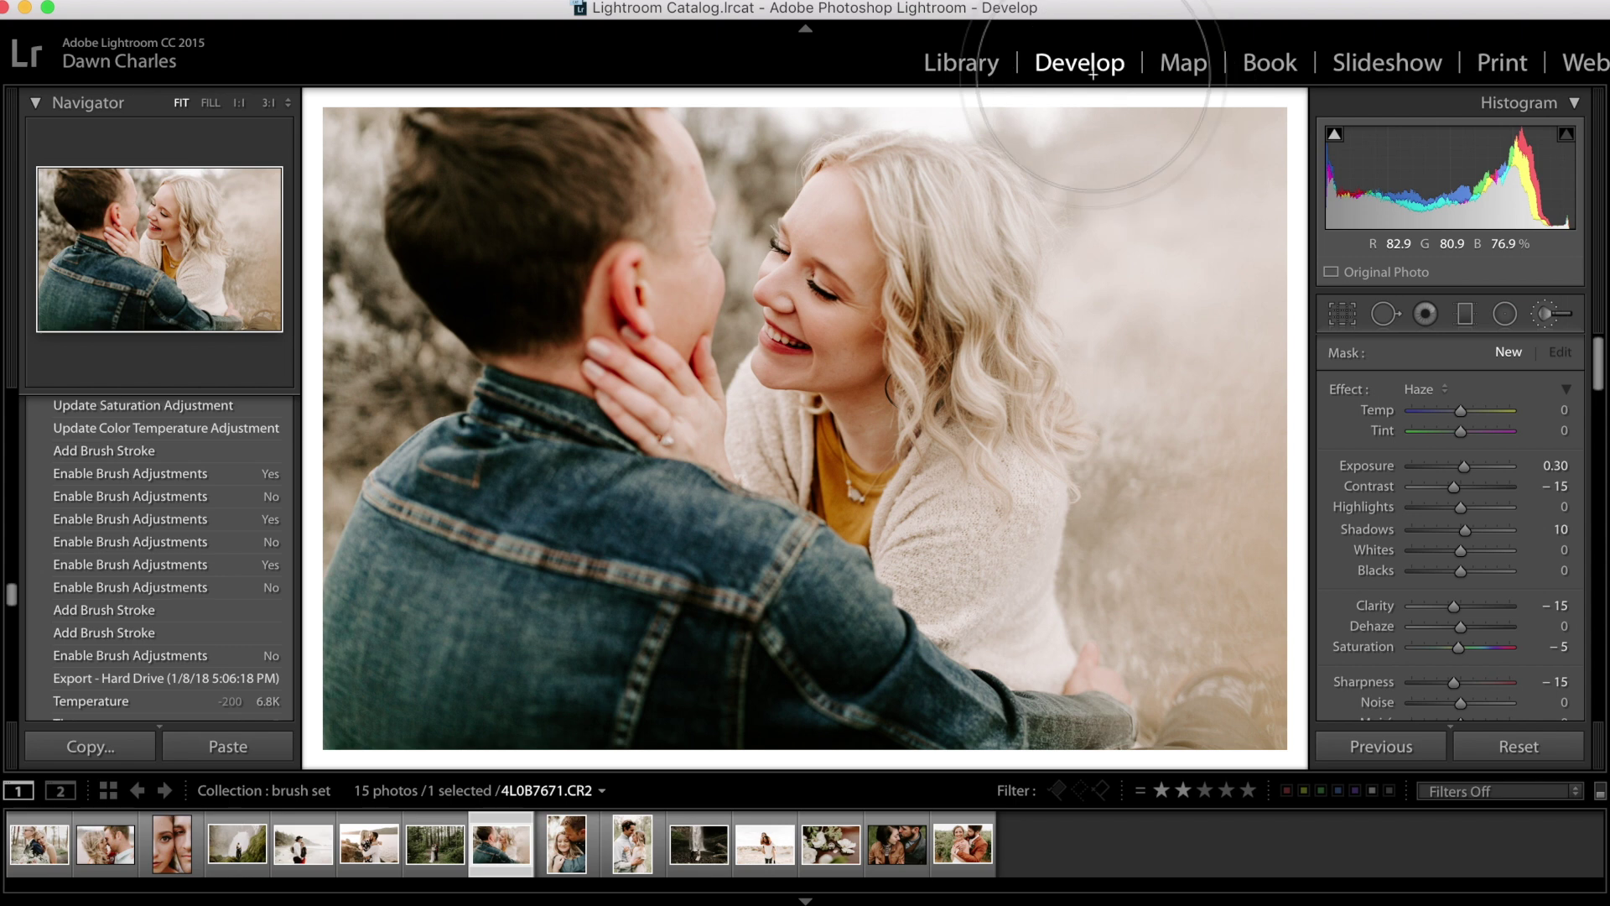
left_click_drag(1216, 686, 1222, 575)
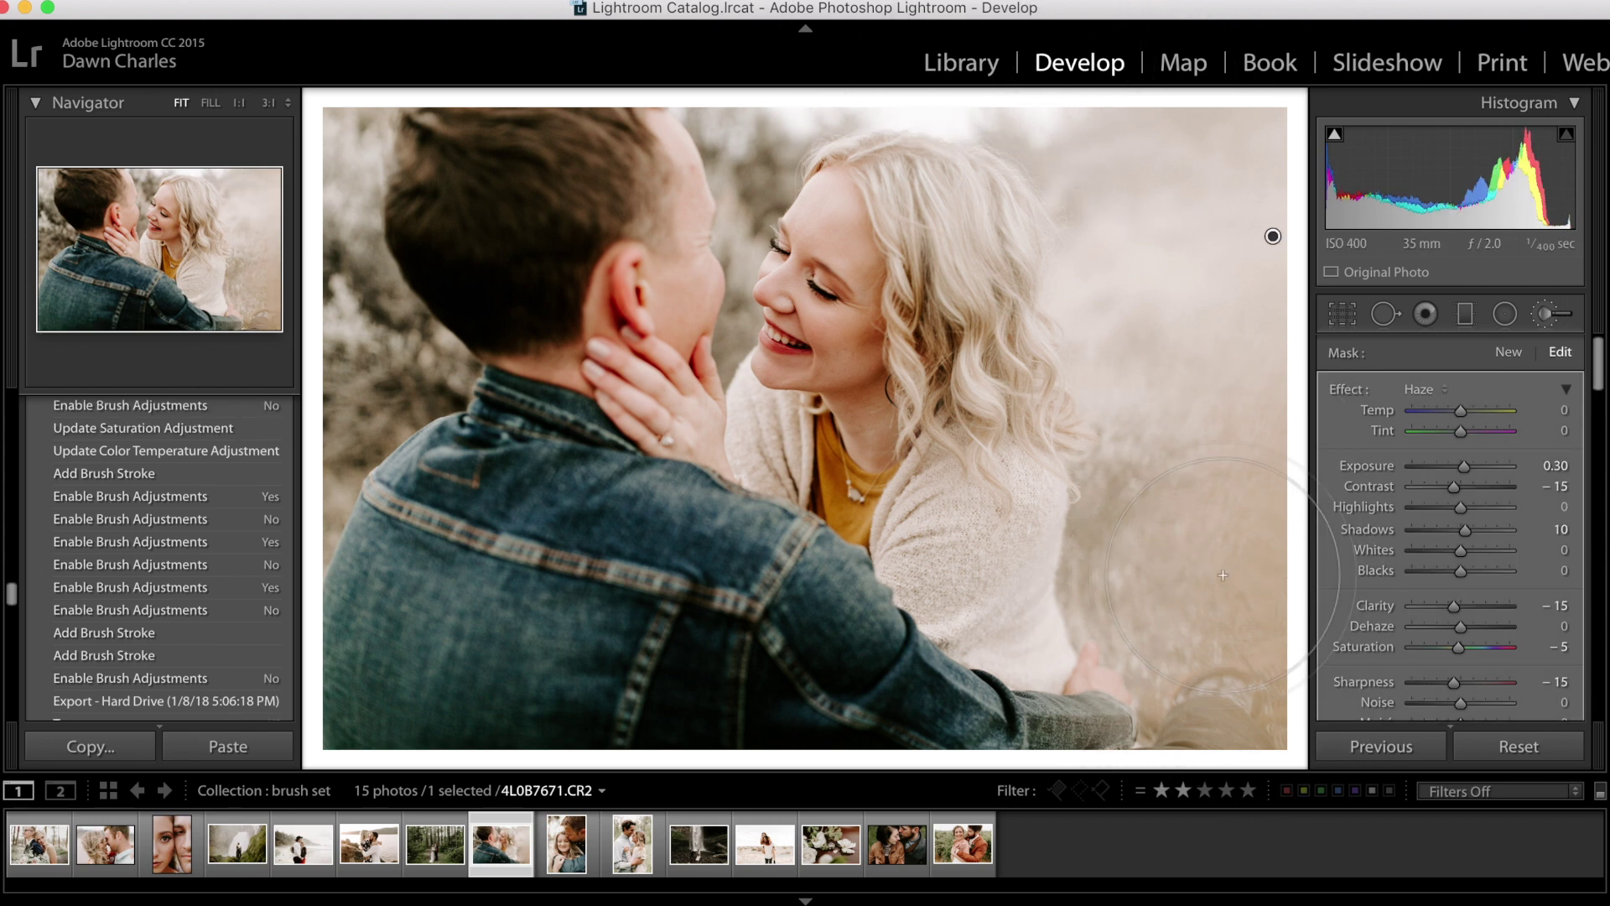
Toggle the brush adjustments to compare the photo with and without the Haze effect
scroll(1488, 489, "down", 8)
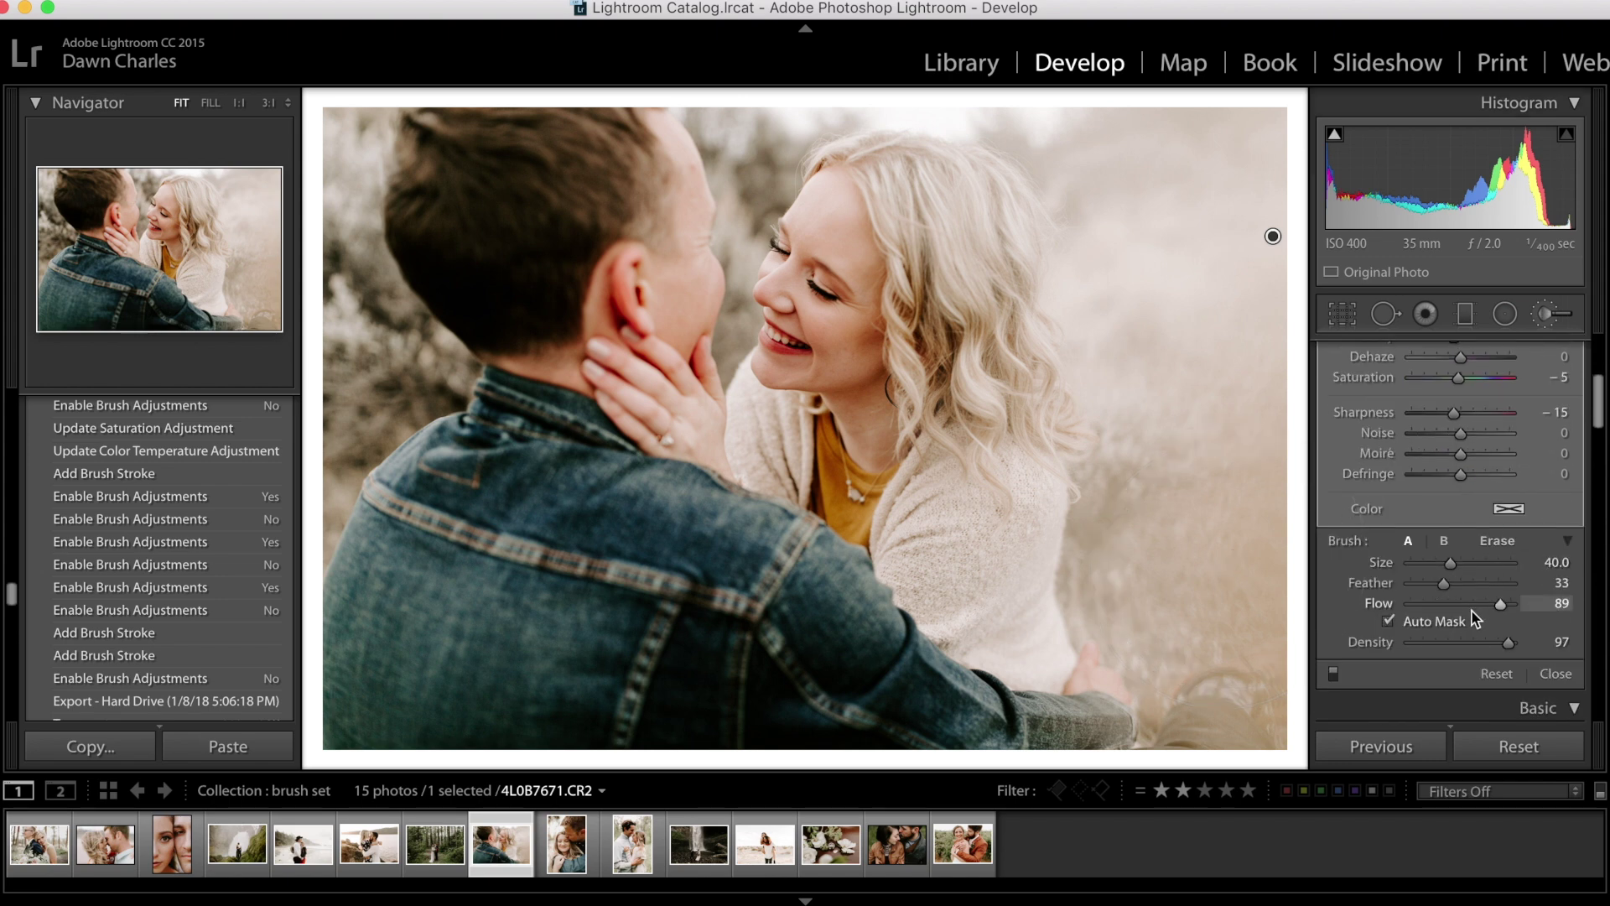
left_click(1333, 673)
left_click(1333, 673)
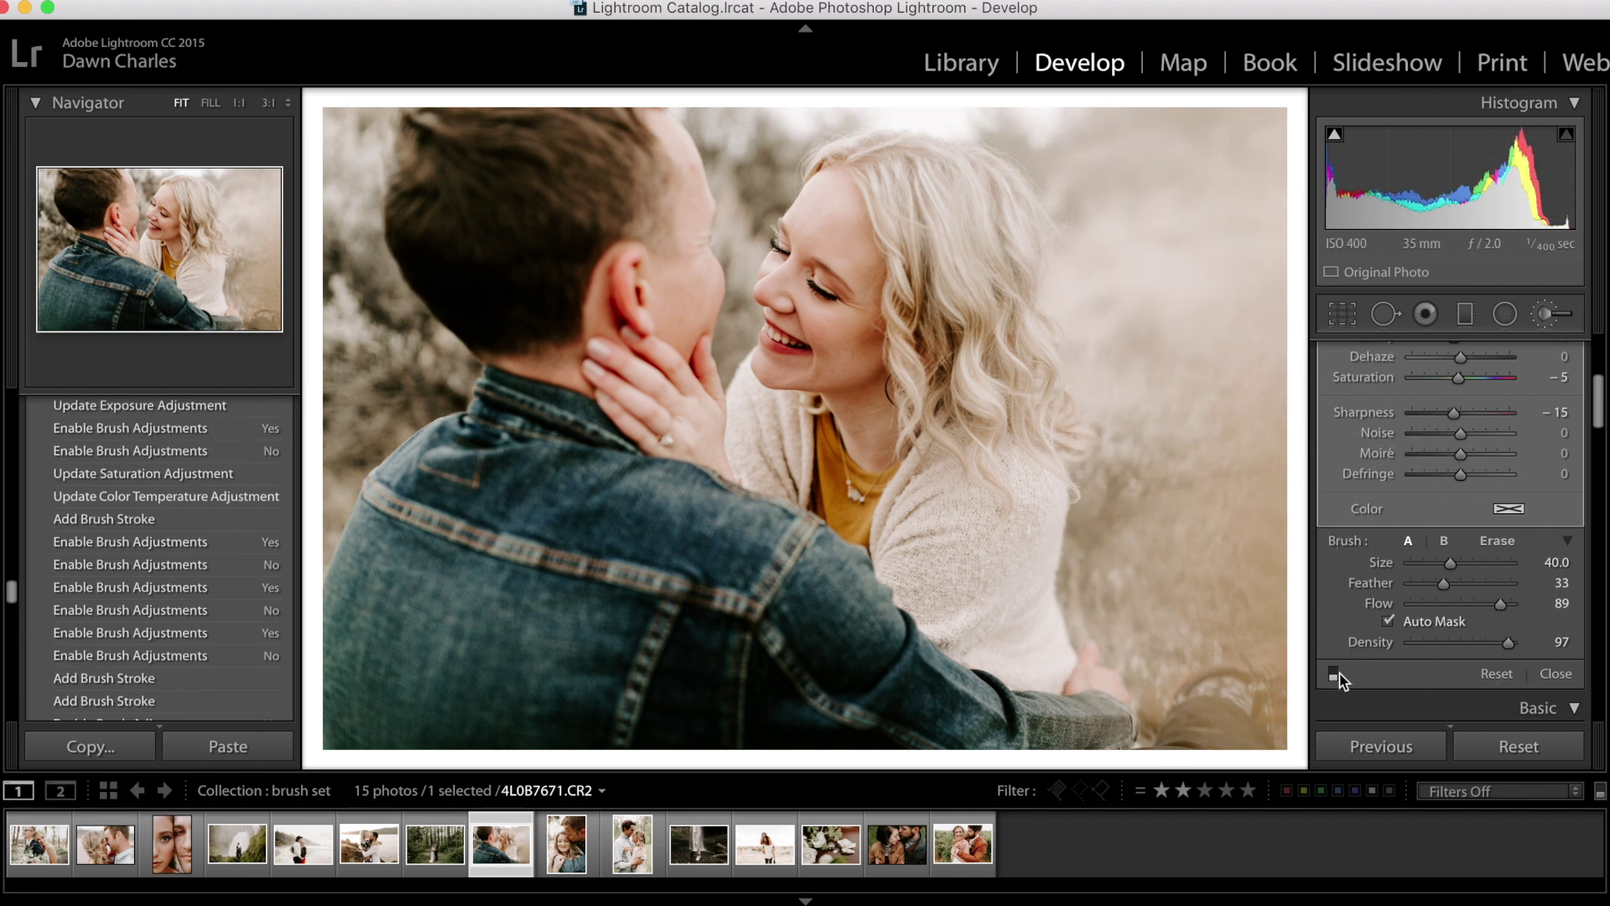
Turn the Haze adjustments back on, and choose the Lash Boost effect for the adjustment brush on photo 4L0B0663.CR2
left_click(1335, 674)
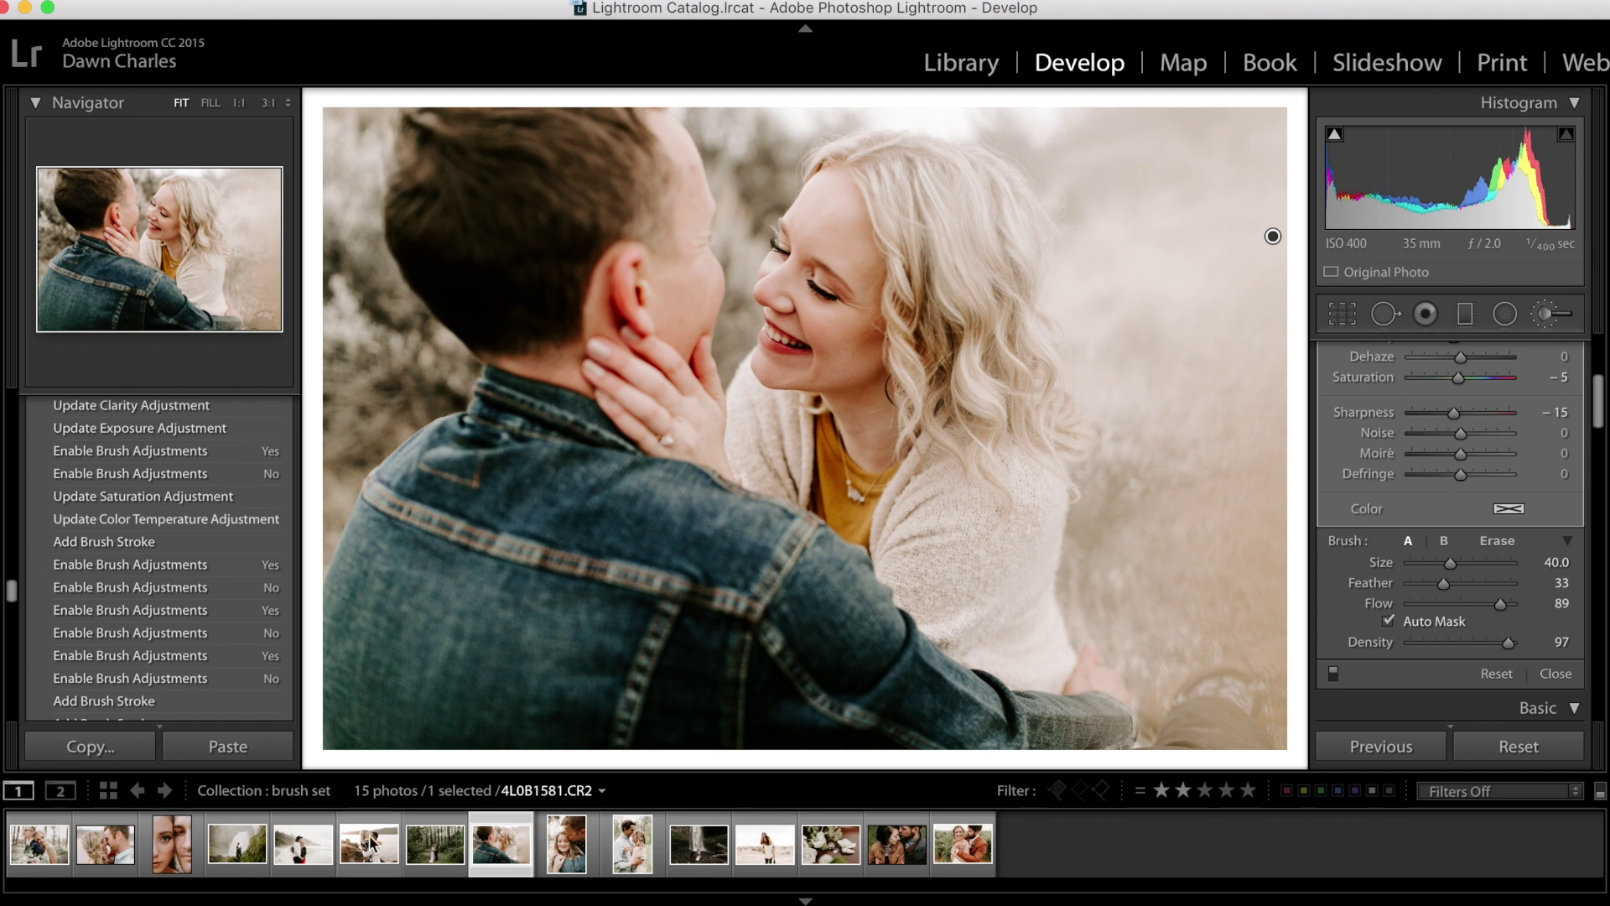
left_click(567, 843)
left_click(1423, 390)
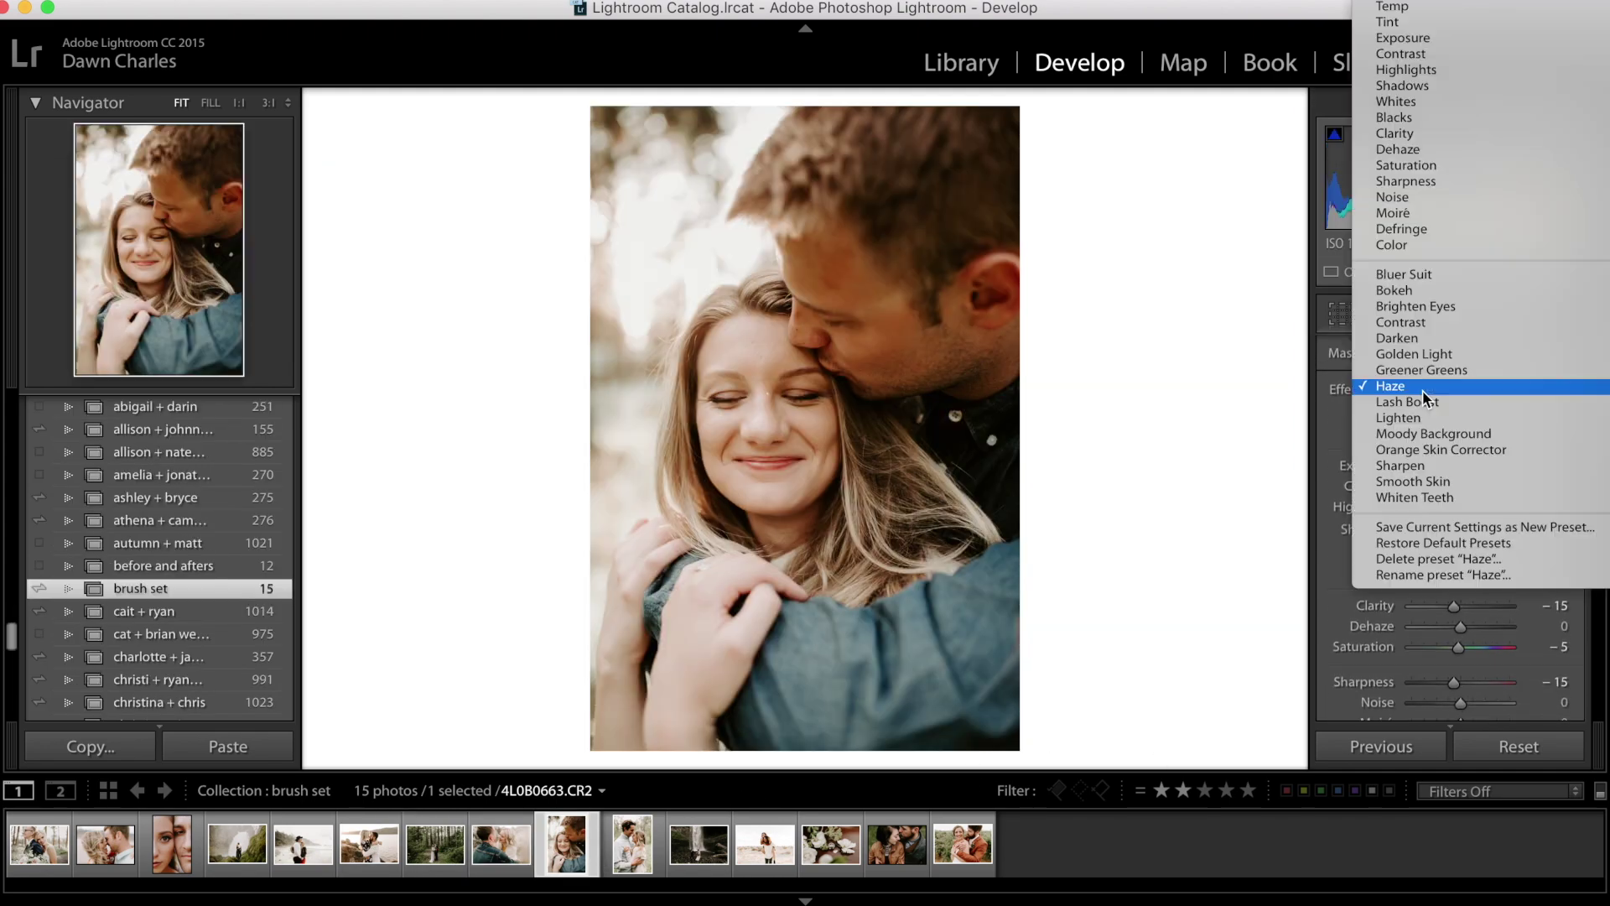
left_click(1421, 401)
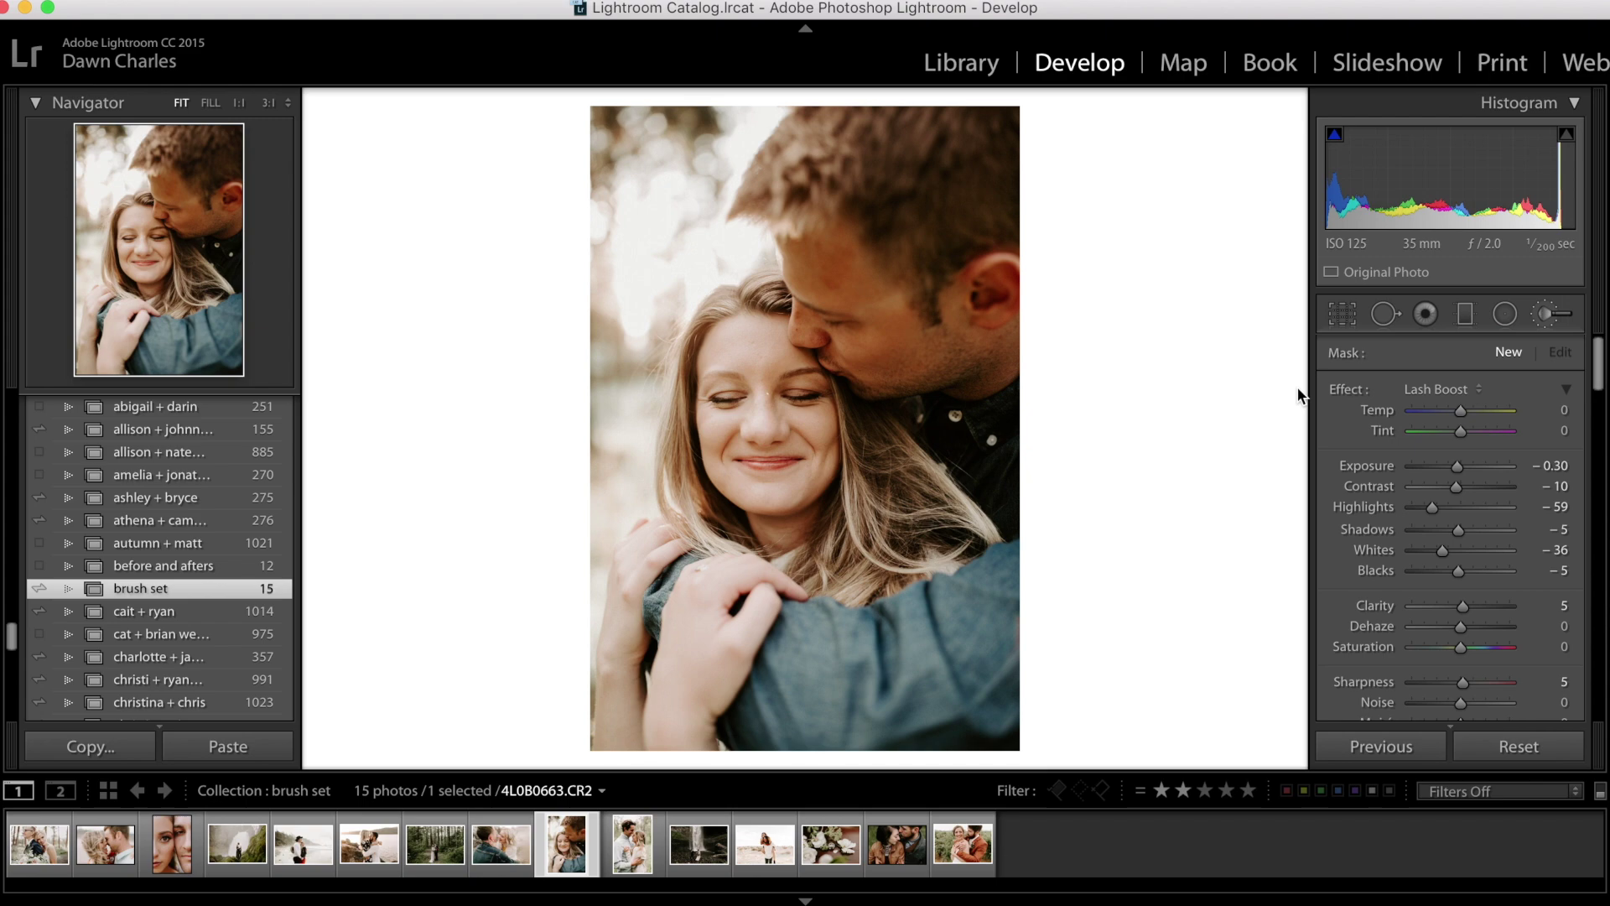
left_click(1556, 317)
key("k")
Paint the Lash Boost effect along the lashes of both of the woman's eyes, enlarging the brush to size 6.0
left_click(139, 247)
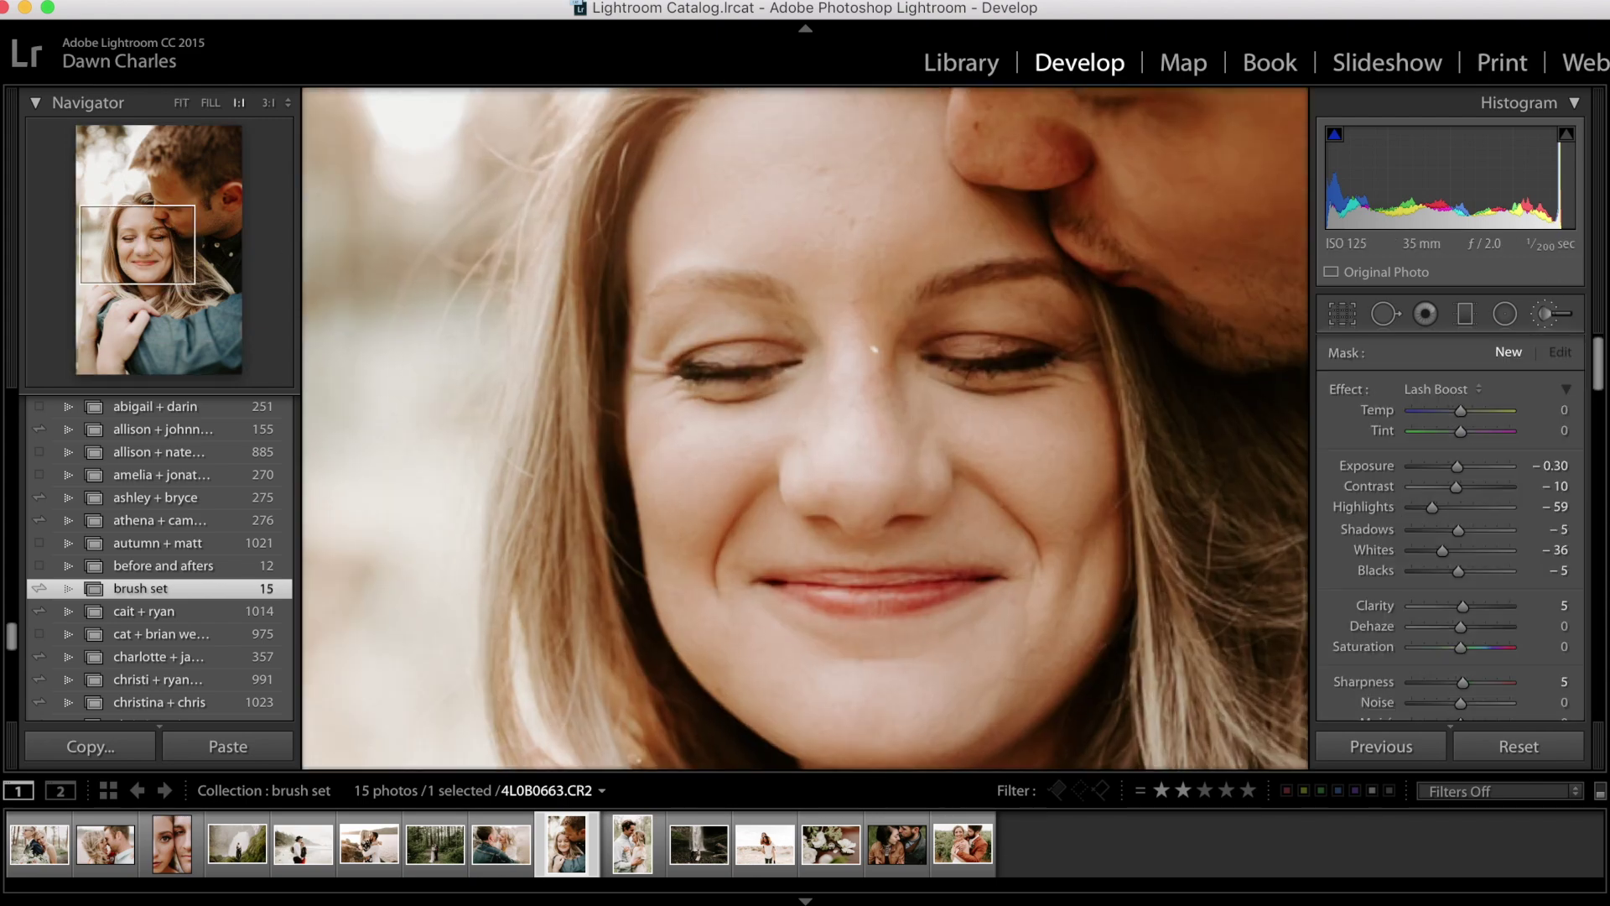
scroll(680, 379, "down", 6)
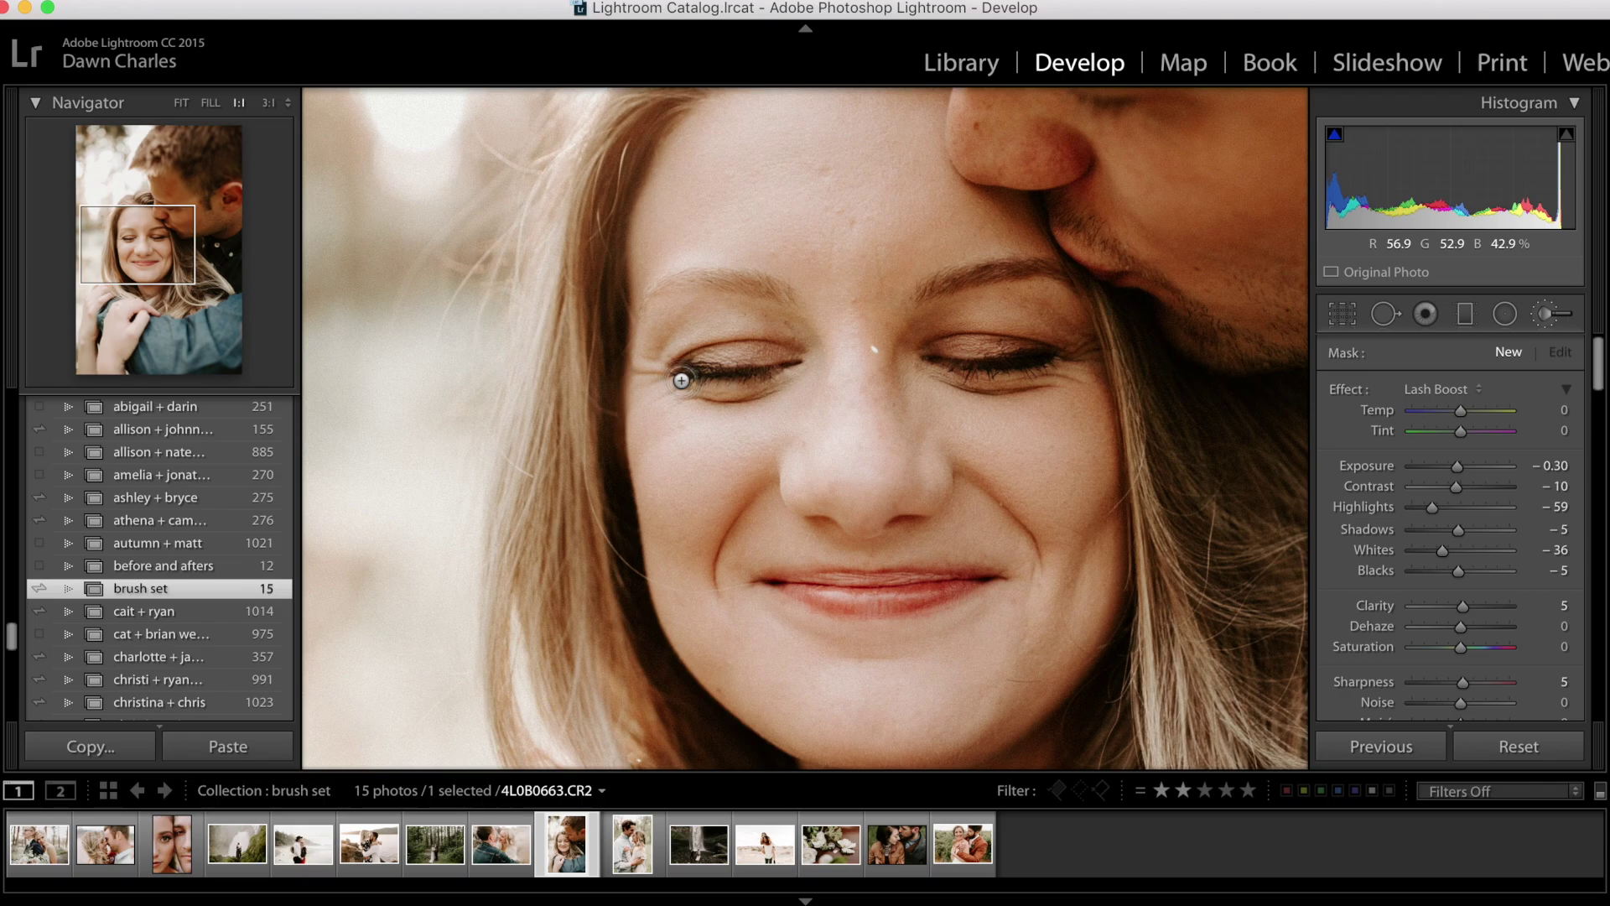
scroll(687, 369, "up", 3)
mouse_move(741, 383)
left_mouse_down()
mouse_move(779, 371)
mouse_move(676, 369)
left_mouse_up()
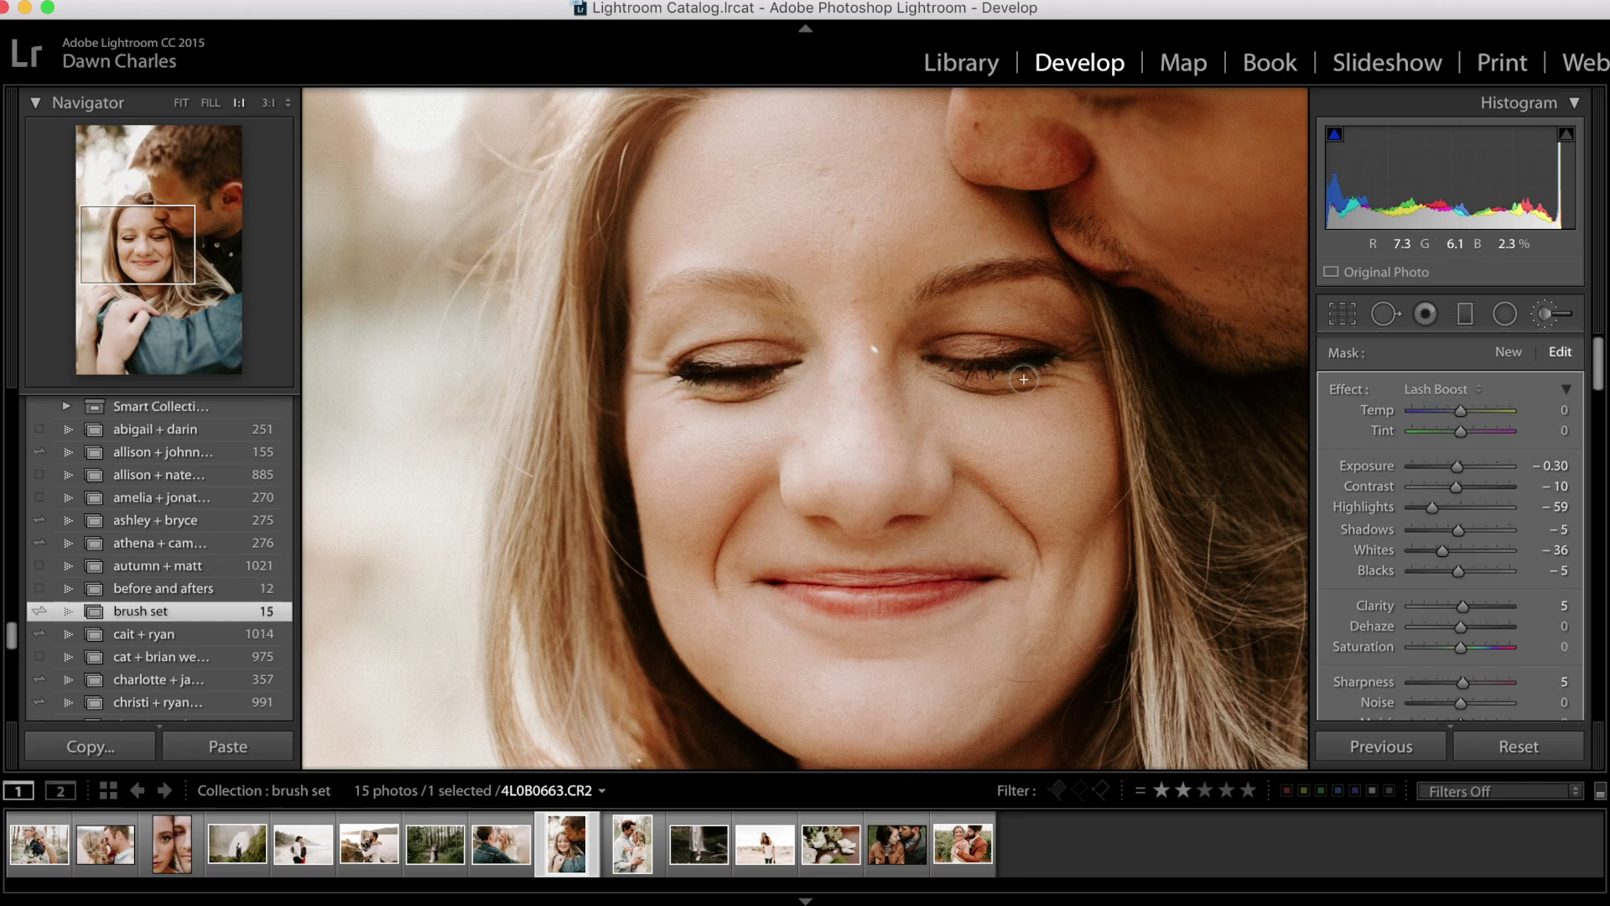
scroll(1035, 360, "up", 2)
mouse_move(1035, 360)
left_mouse_down()
mouse_move(961, 367)
mouse_move(1050, 362)
left_mouse_up()
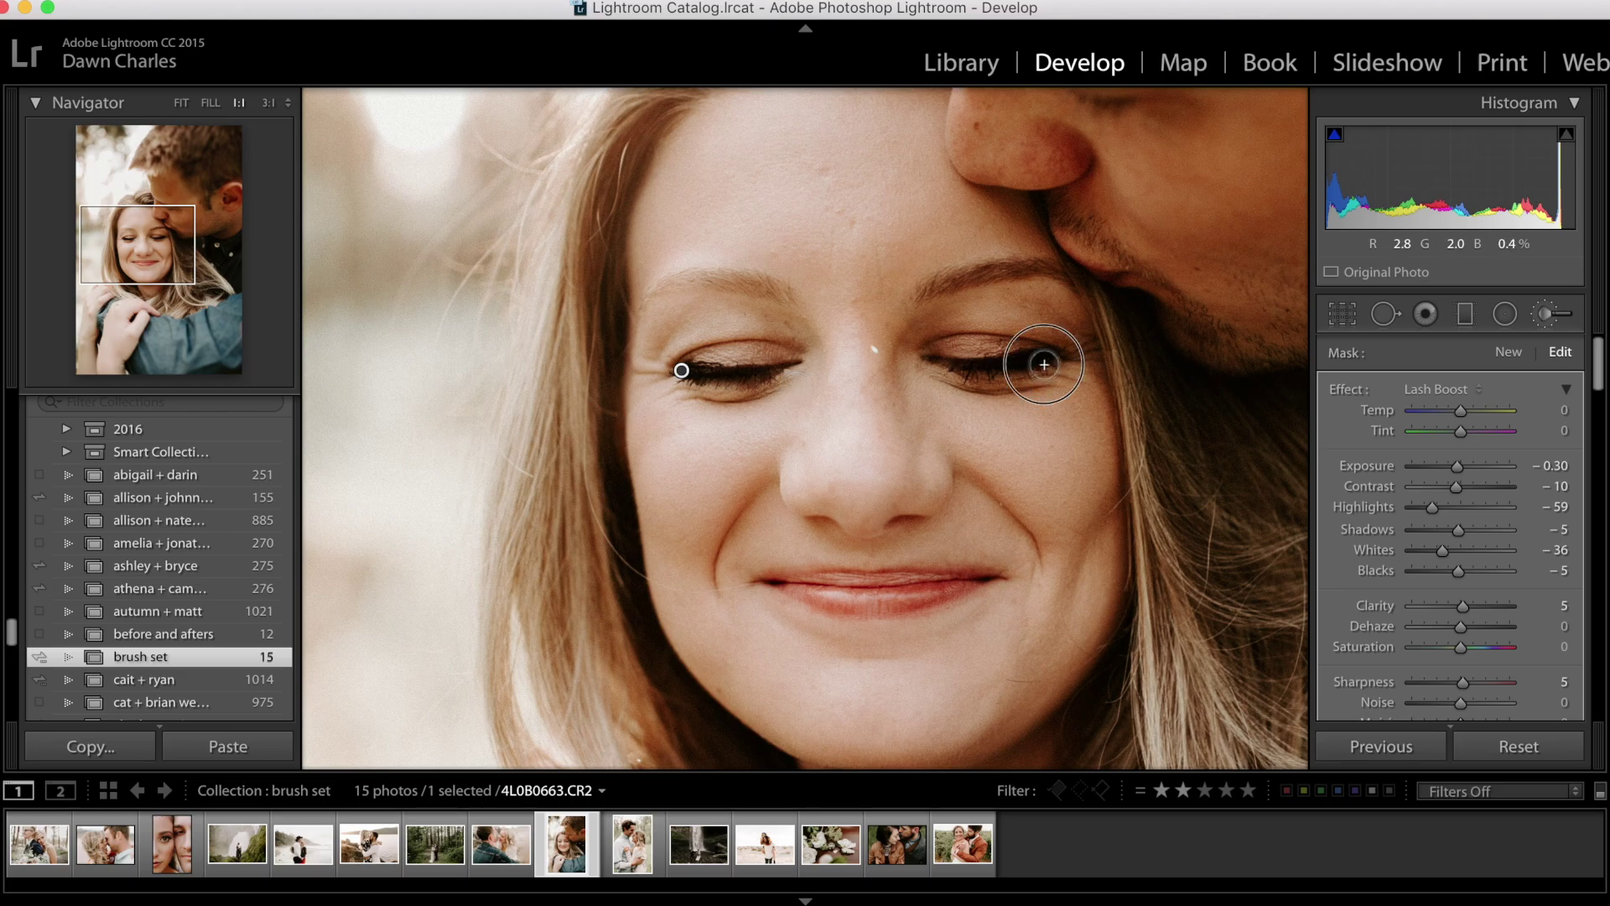
mouse_move(682, 371)
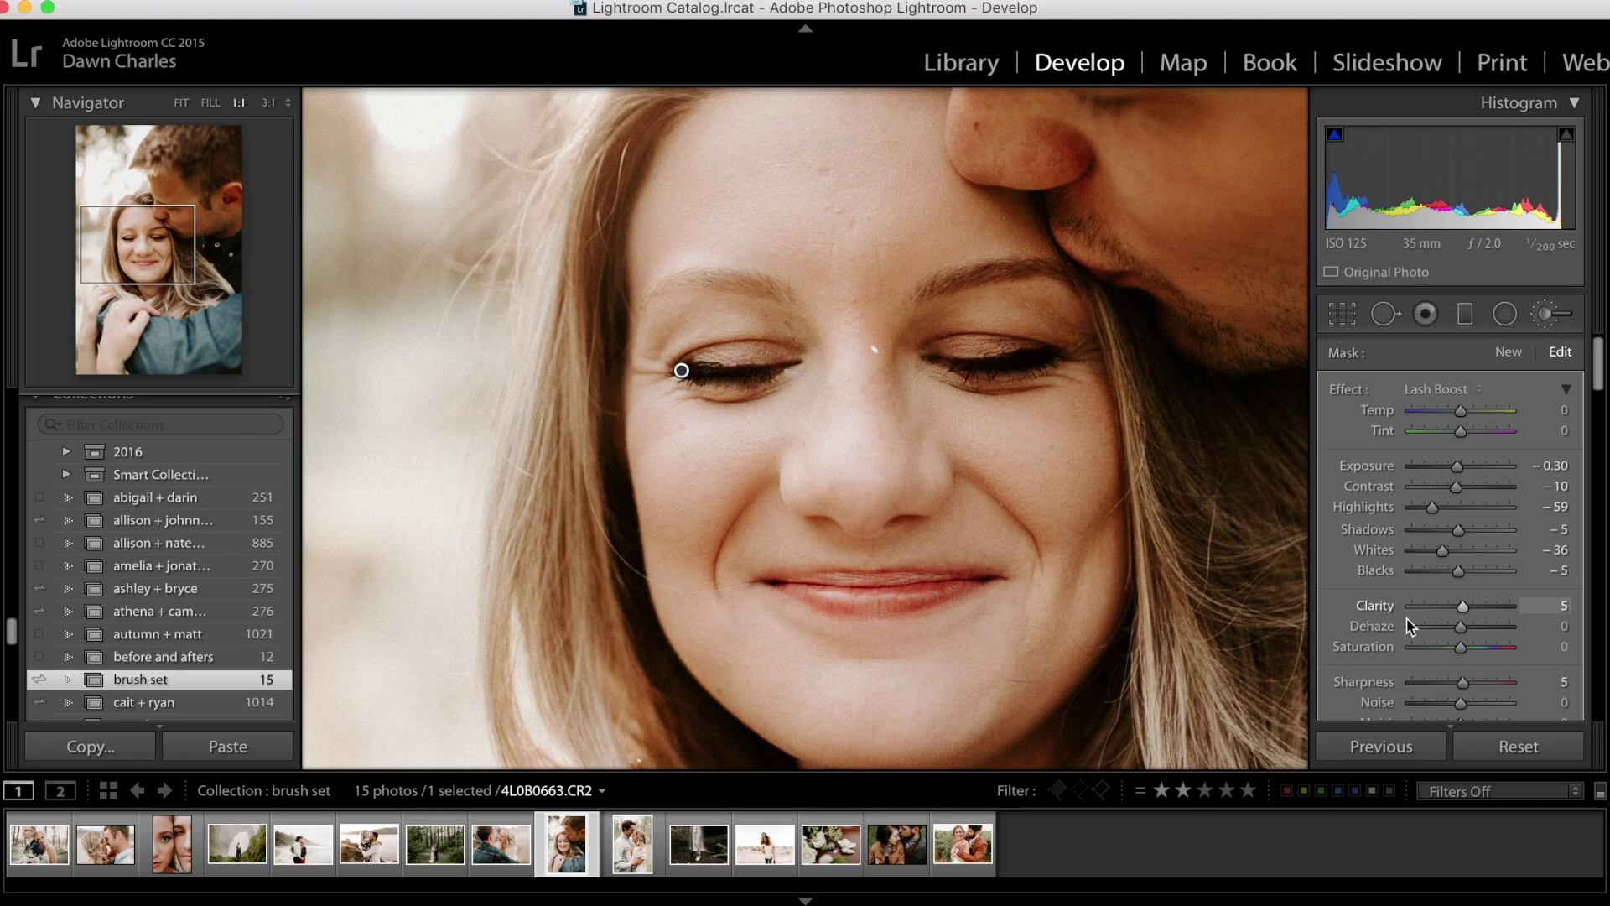
scroll(1459, 617, "down", 5)
left_click(181, 102)
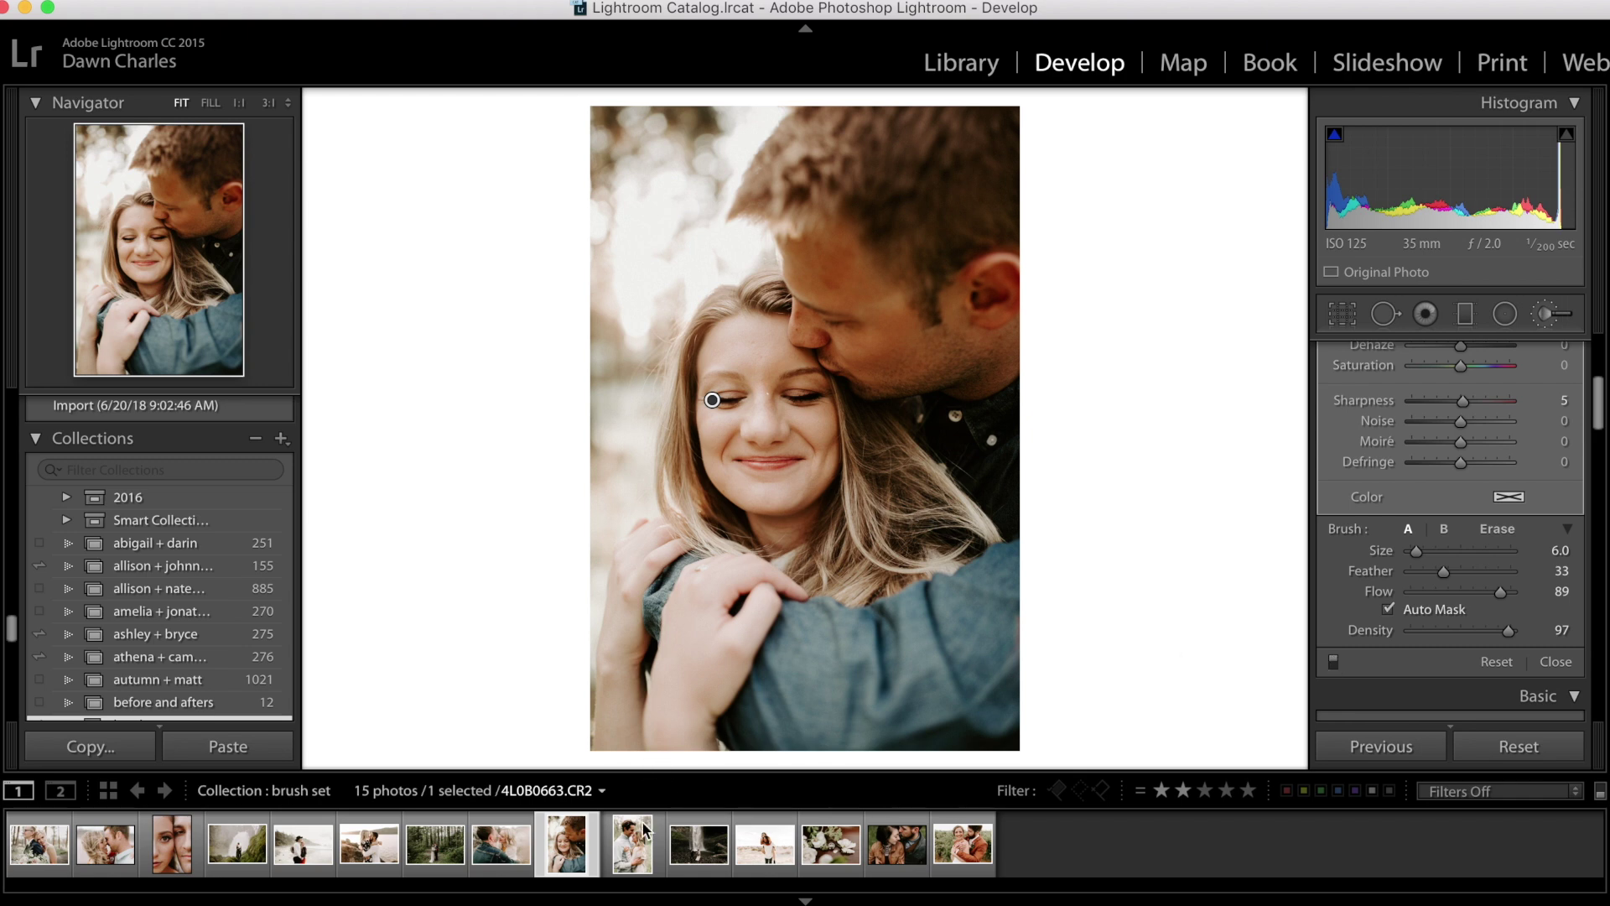
Go to photo 4L0B7034.CR2, choose the Lighten effect for the adjustment brush, and apply it with an enlarged brush to the man's face
key("Right")
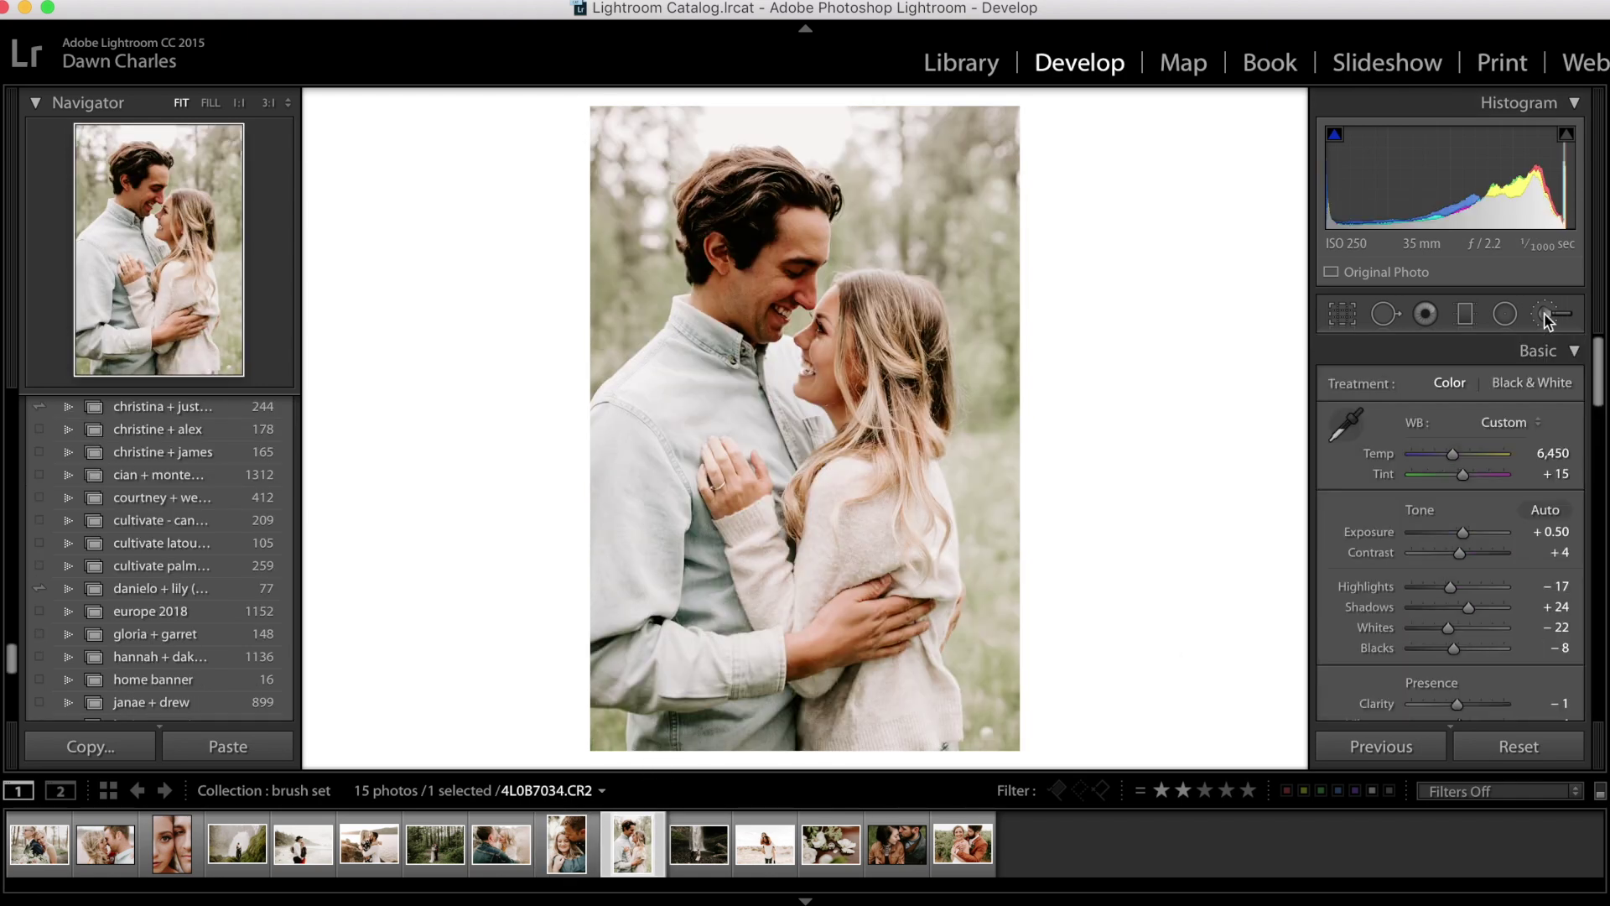
left_click(1427, 386)
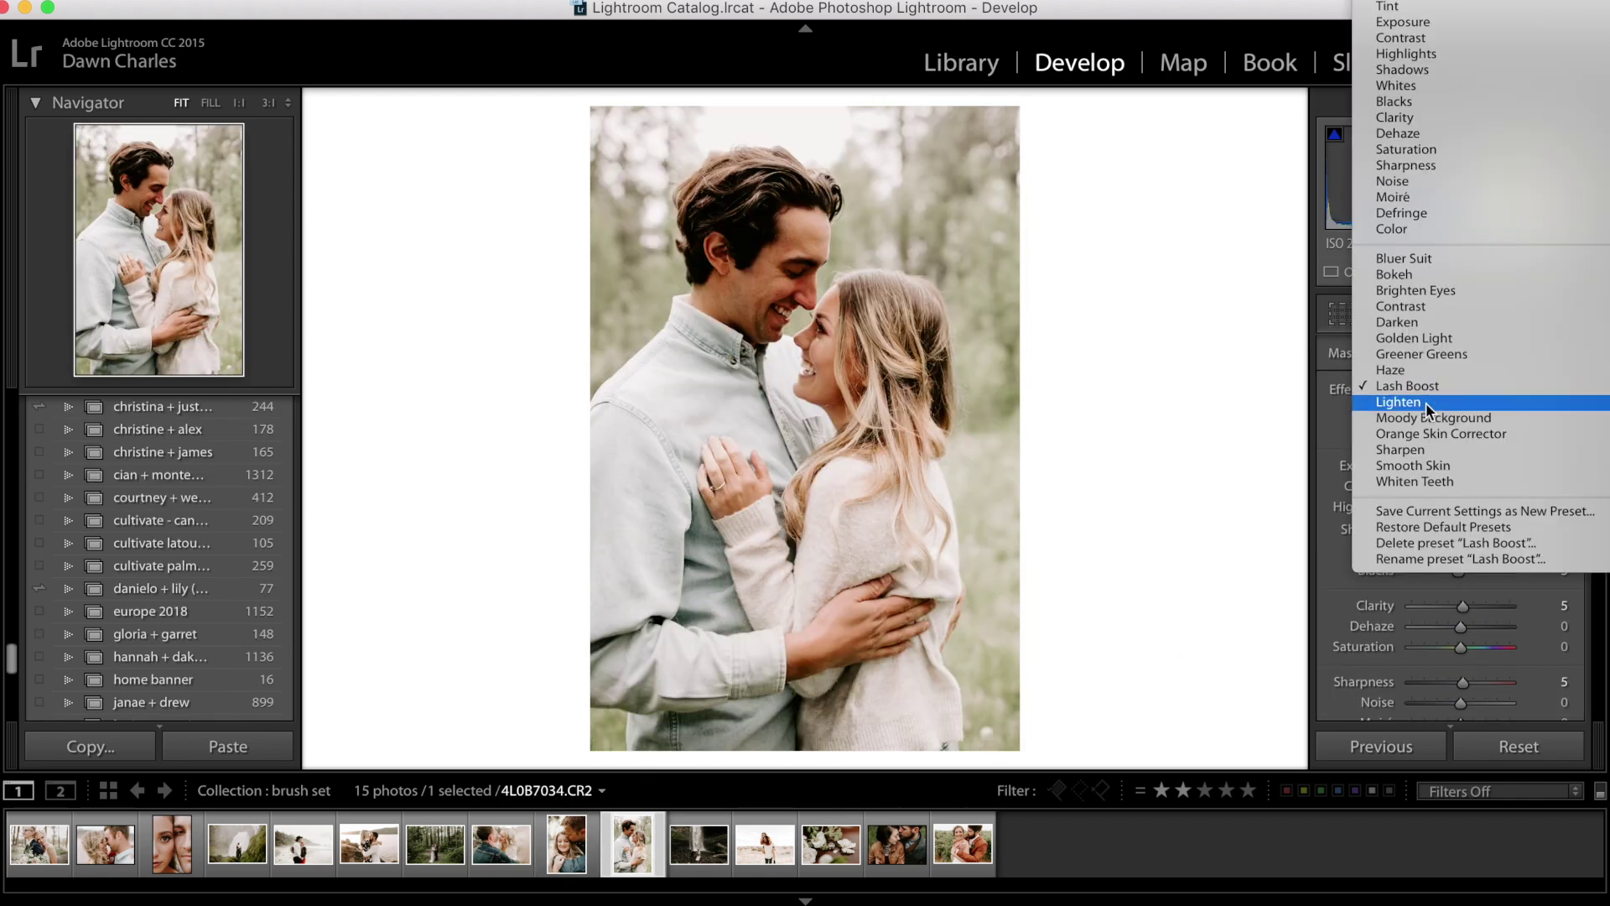
left_click(1425, 402)
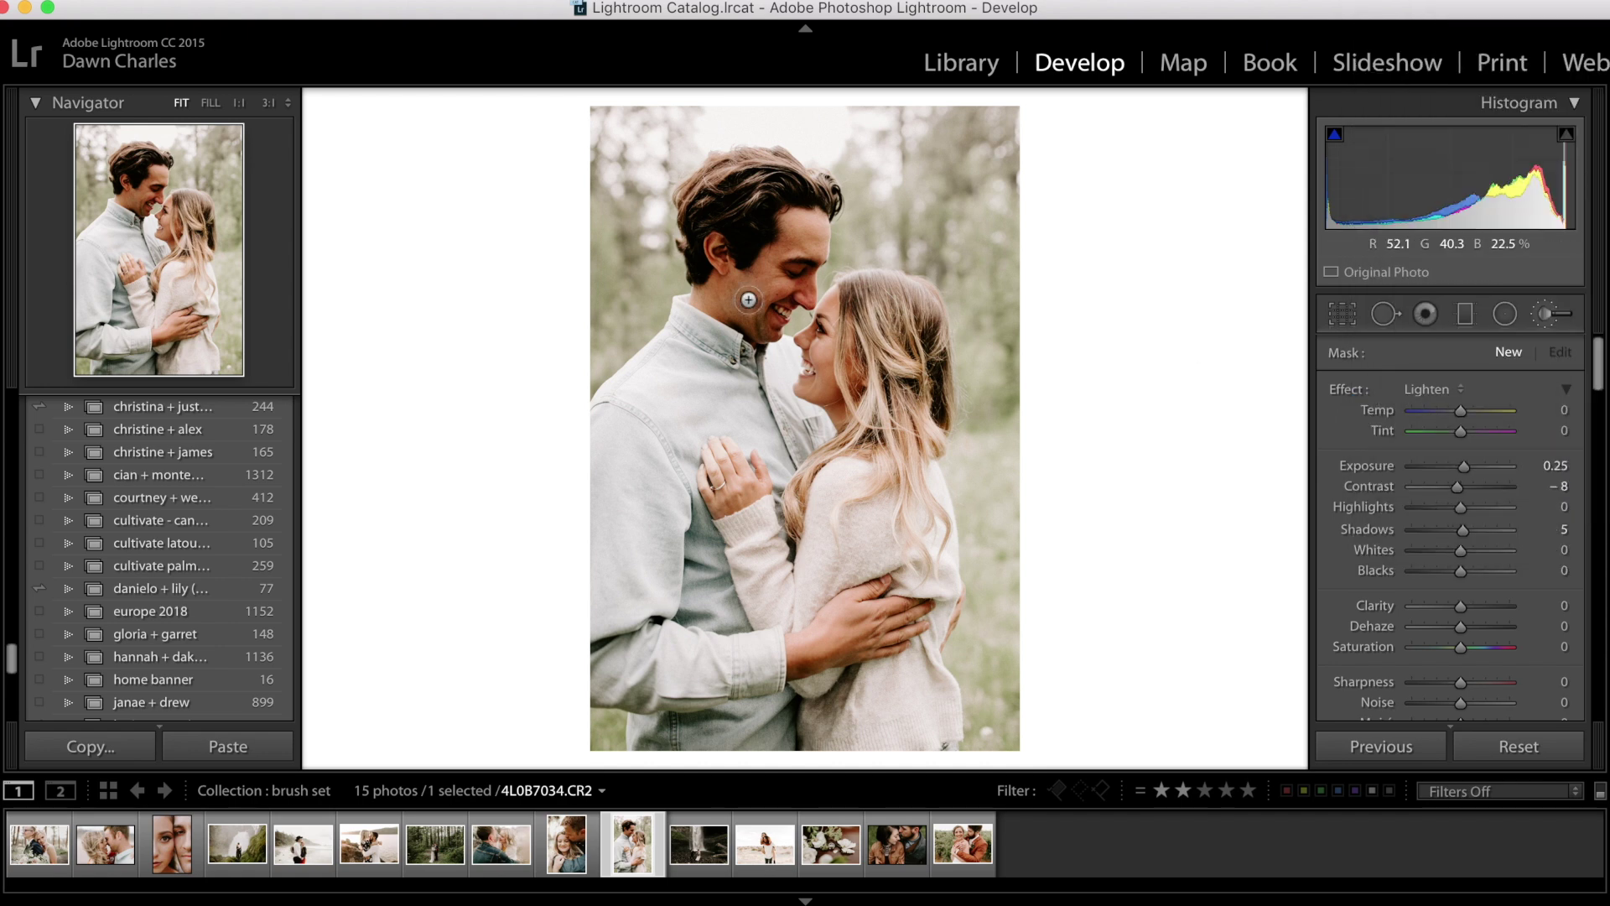
scroll(748, 299, "up", 5)
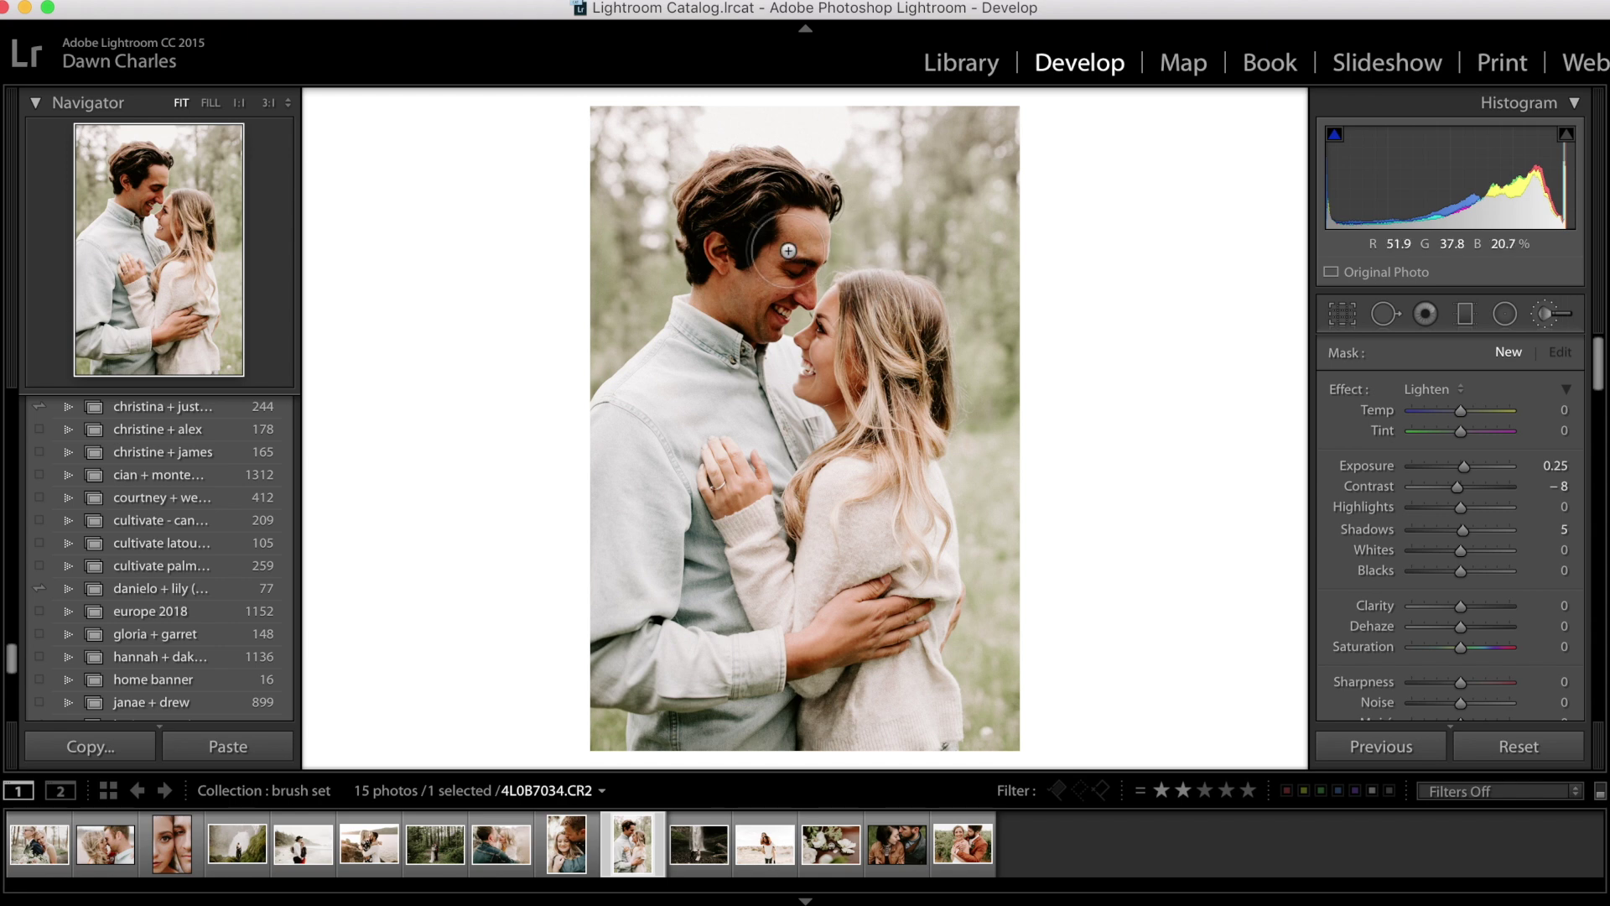
scroll(788, 250, "up", 5)
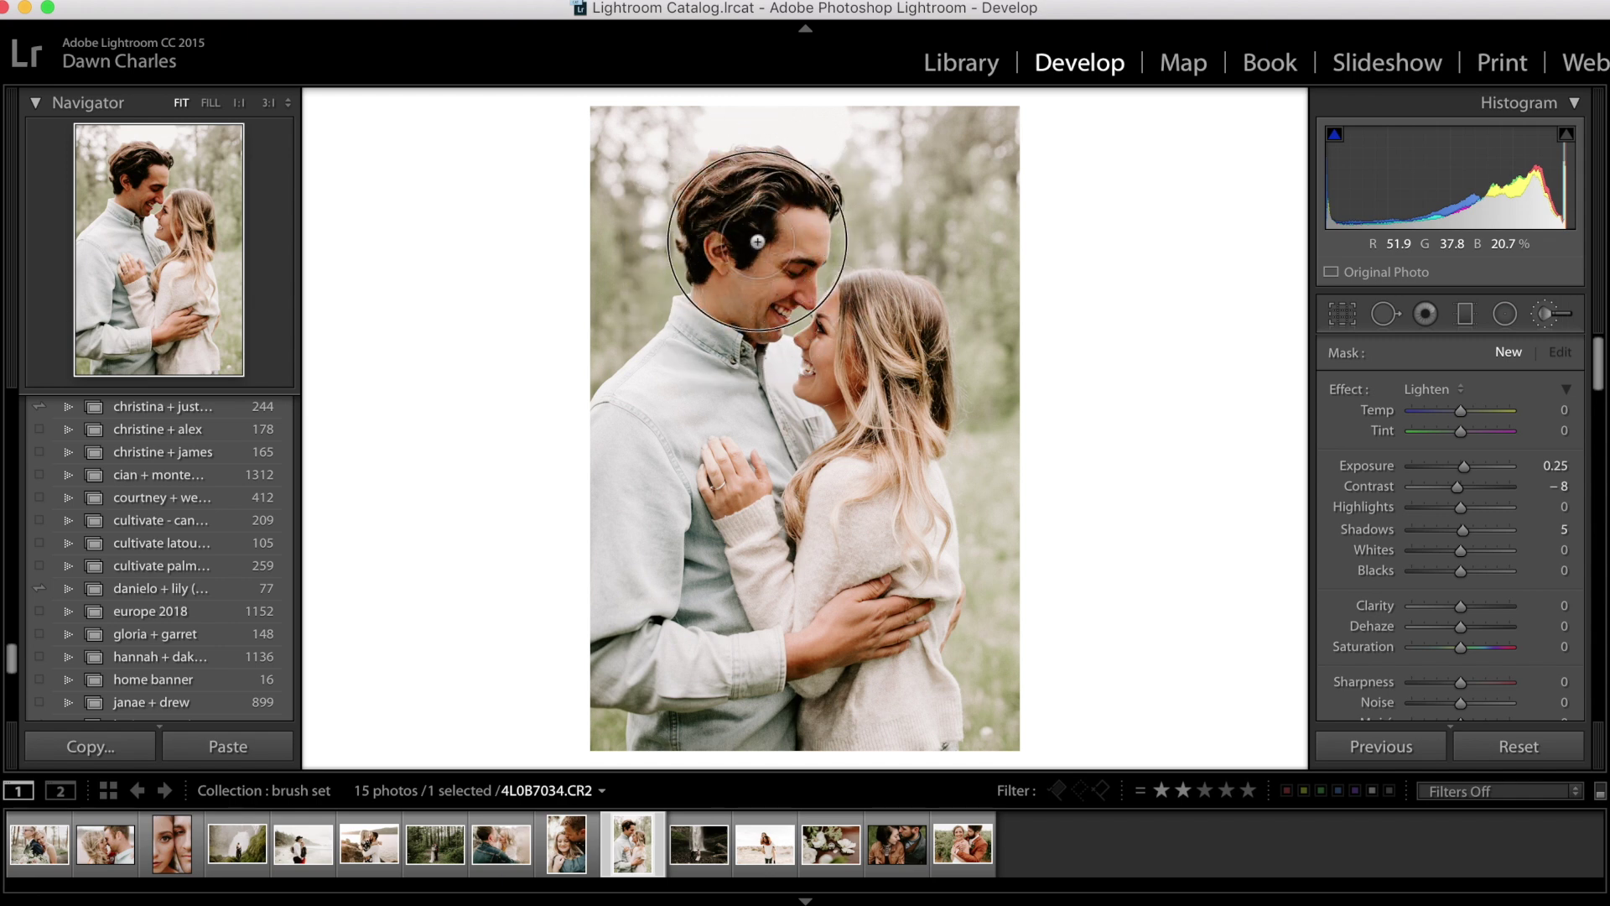
left_click(789, 250)
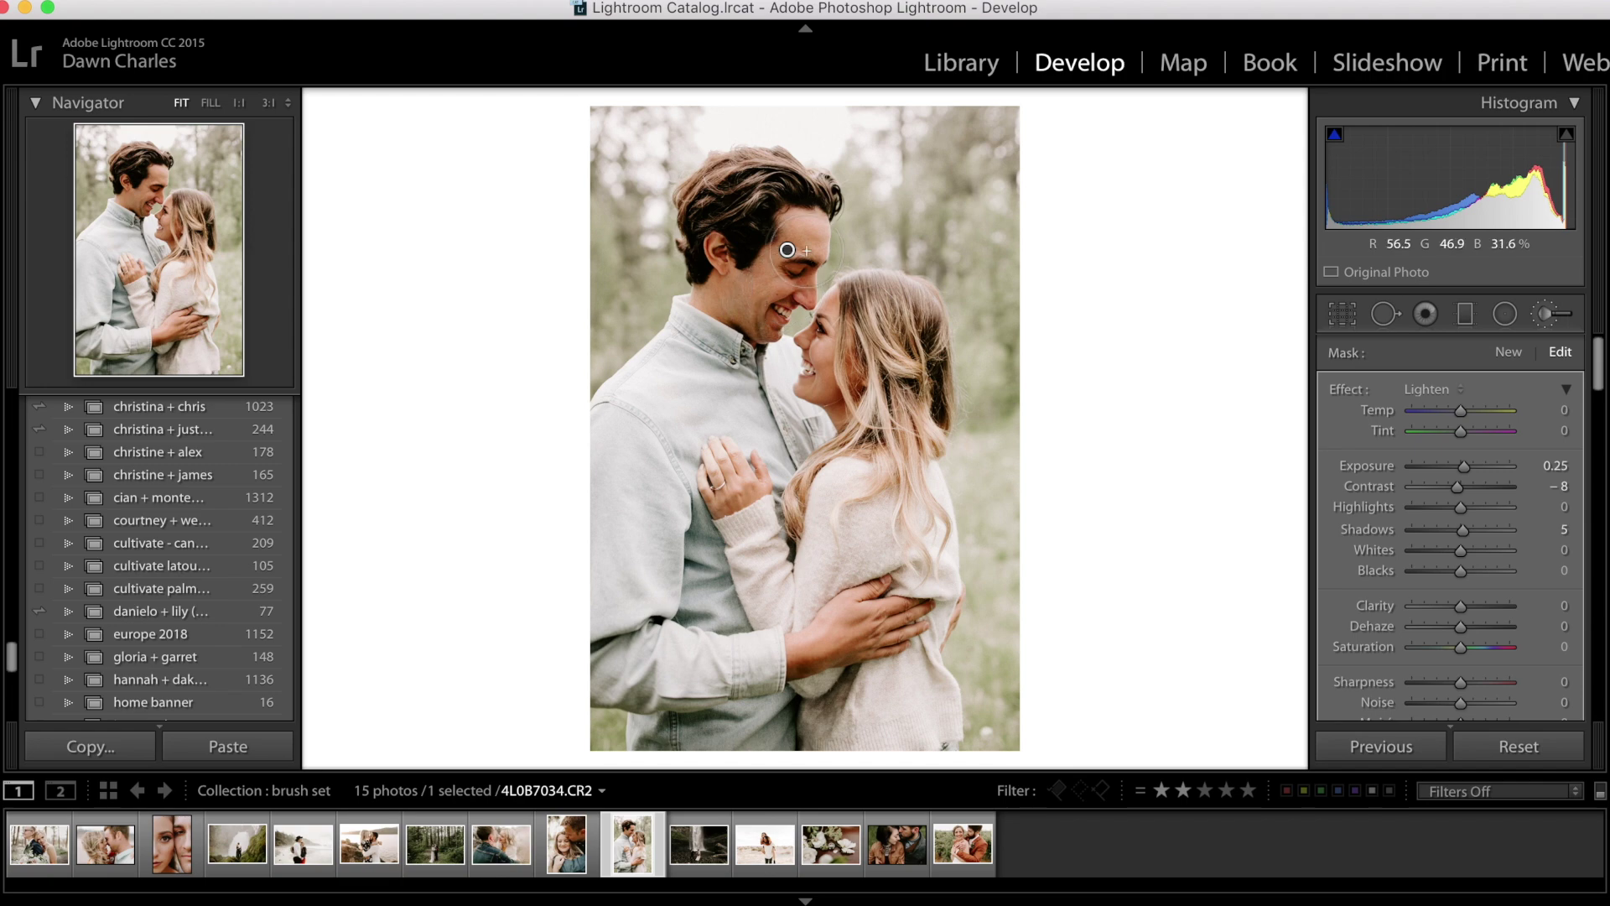
Go to the waterfall photo IMG_8355.CR2 / Copy 1 and choose the Moody Background effect for a graduated filter
key("Right")
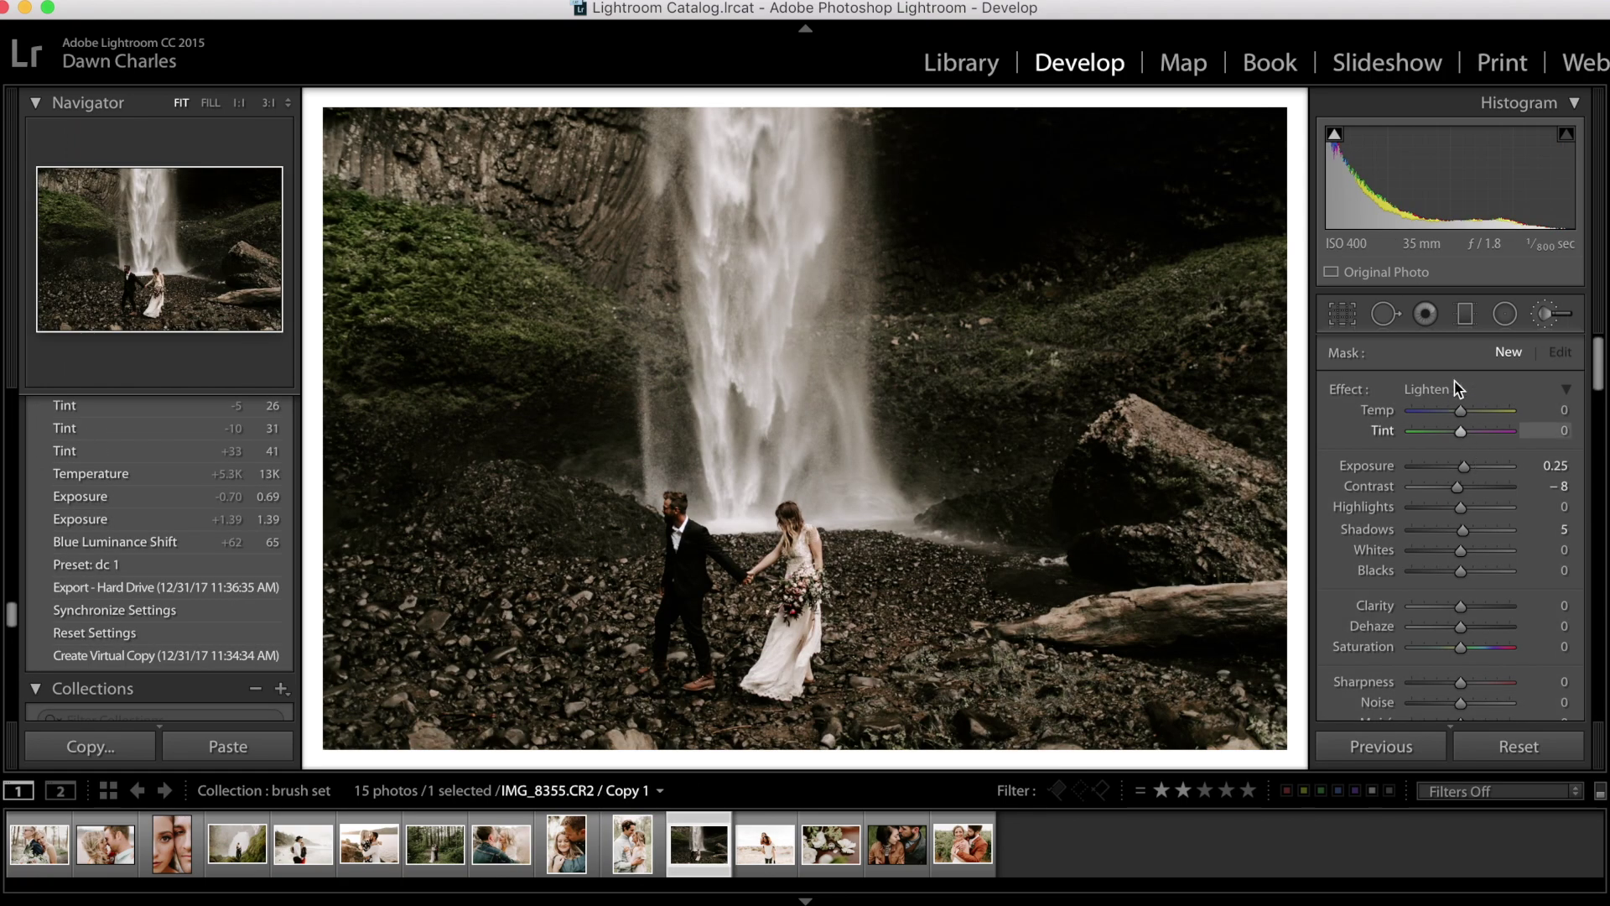
left_click(1427, 386)
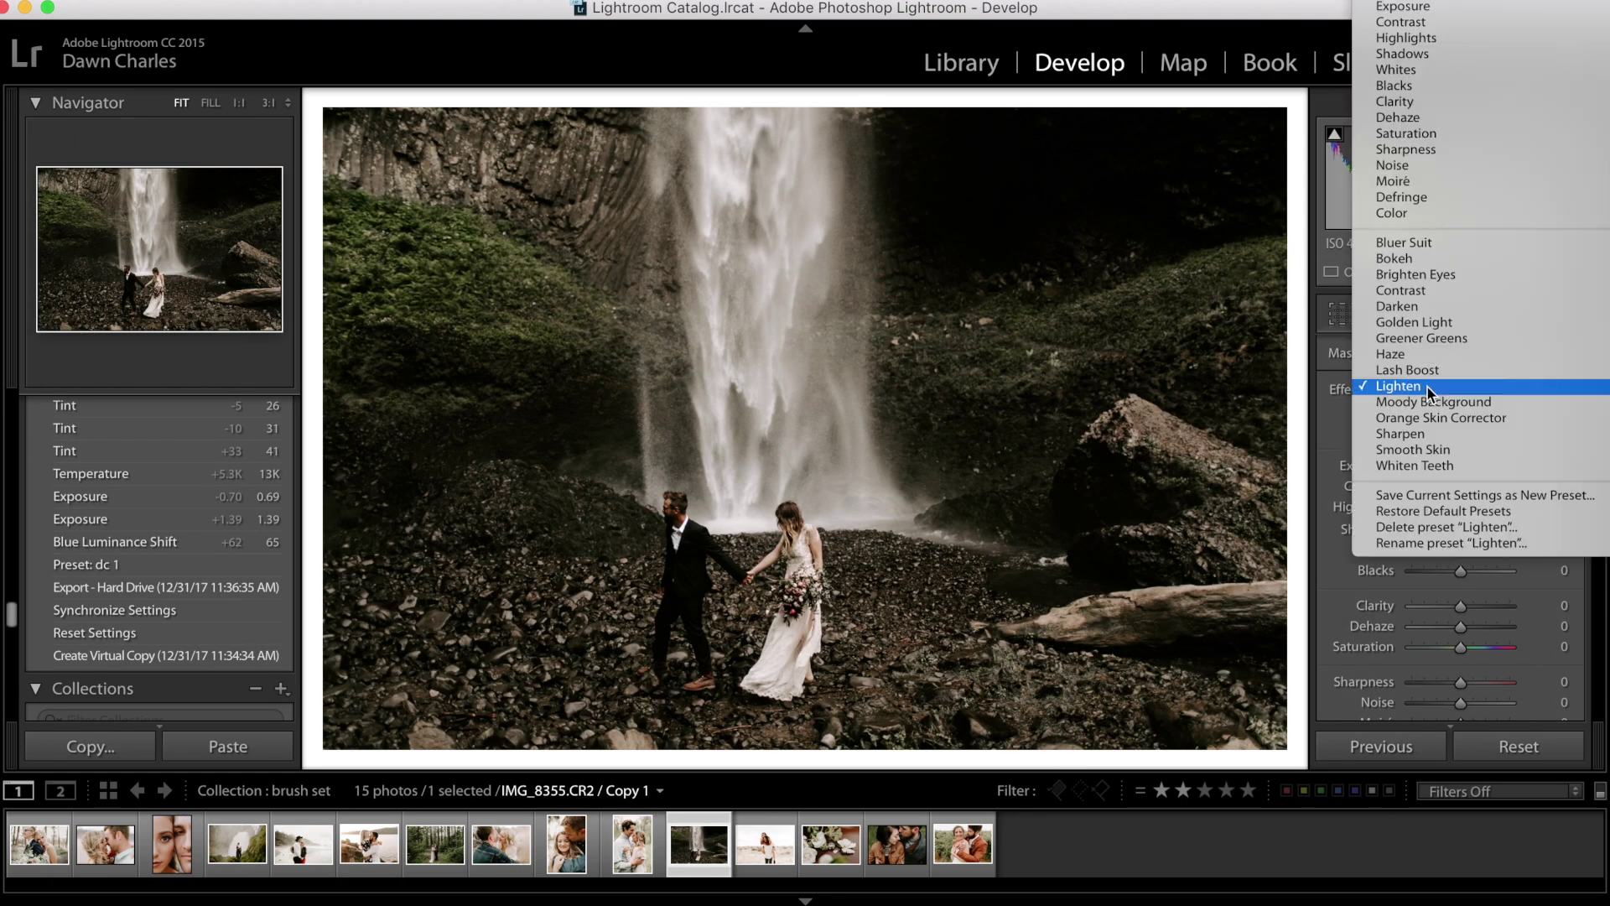
left_click(1438, 401)
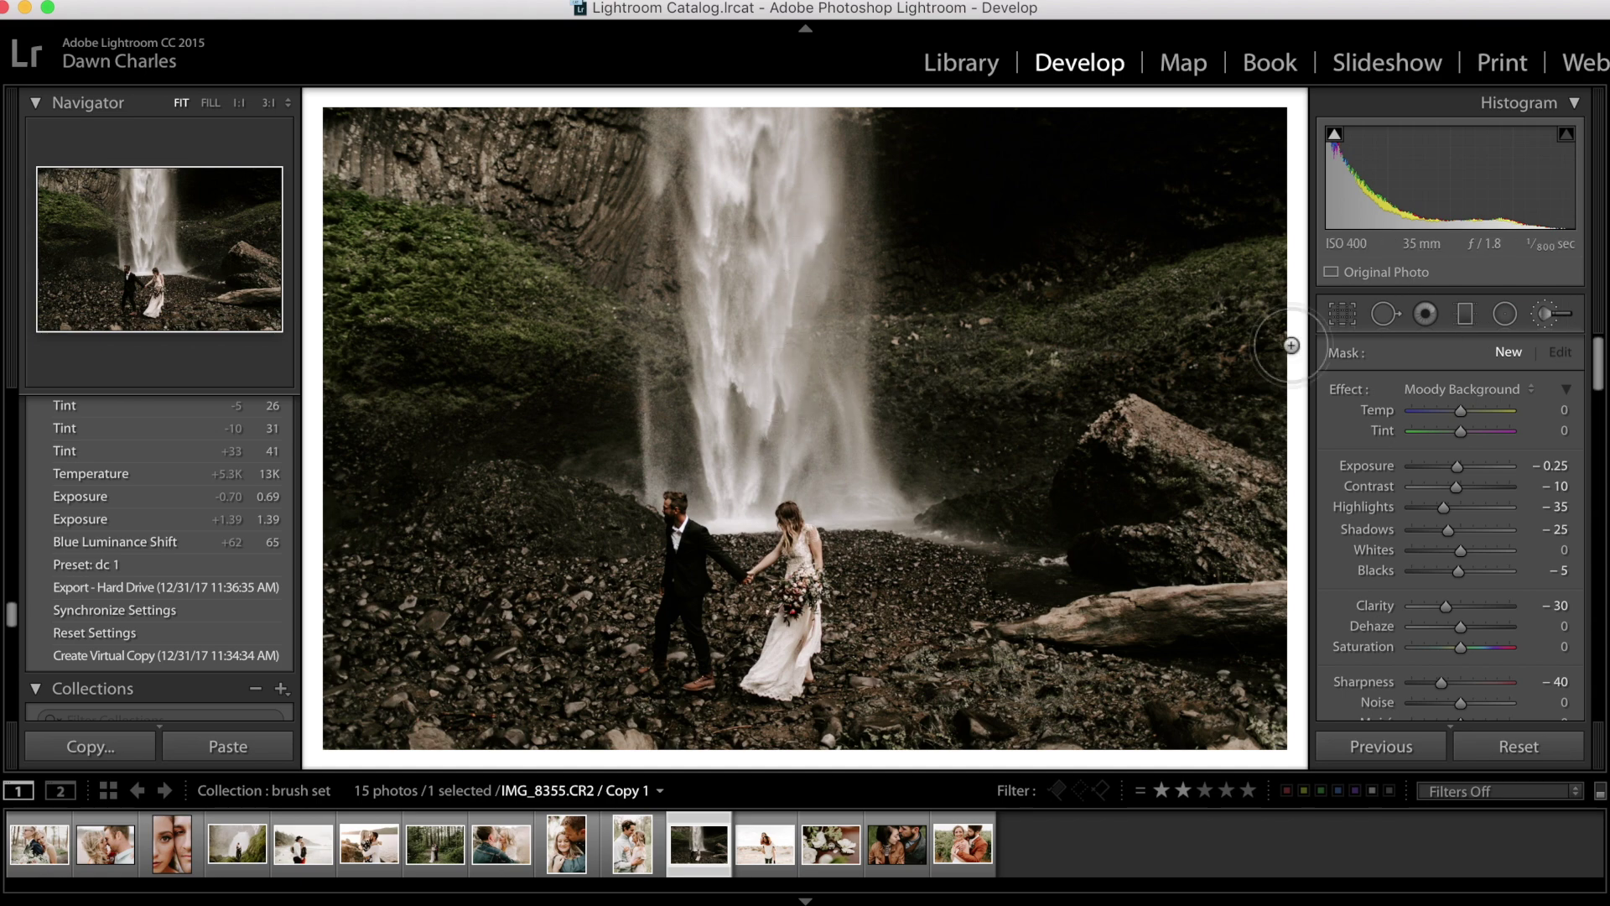
left_click(1466, 319)
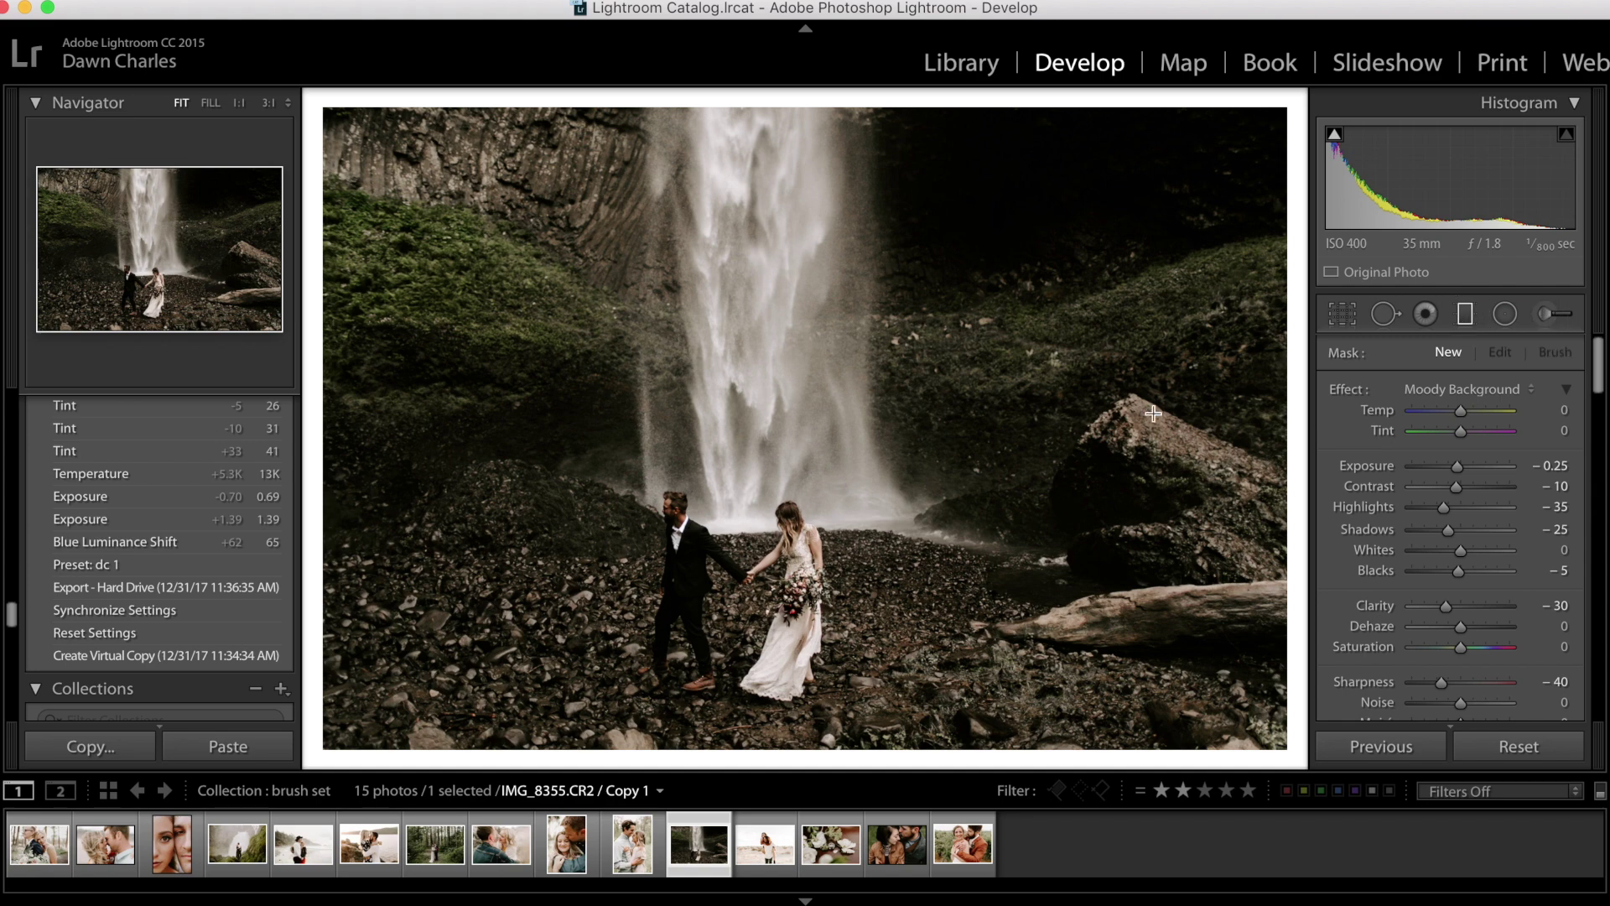
Draw Moody Background graduated filters inward from the photo's right, left and bottom edges, shifting the left filter slightly outward
left_click_drag(1194, 406, 799, 396)
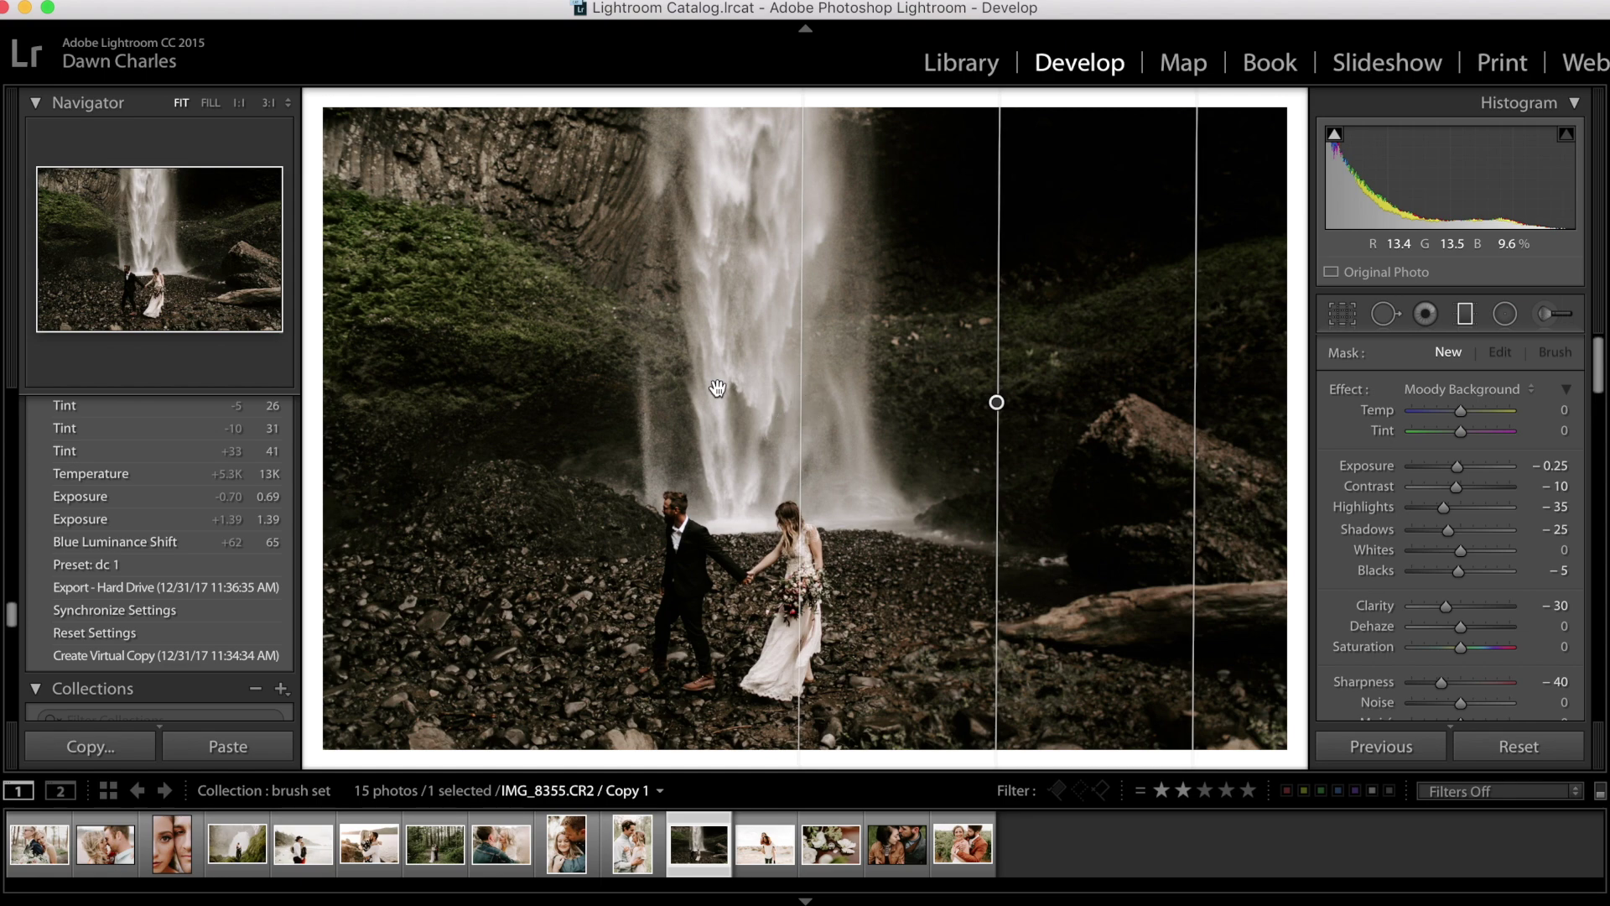
left_click_drag(357, 382, 704, 391)
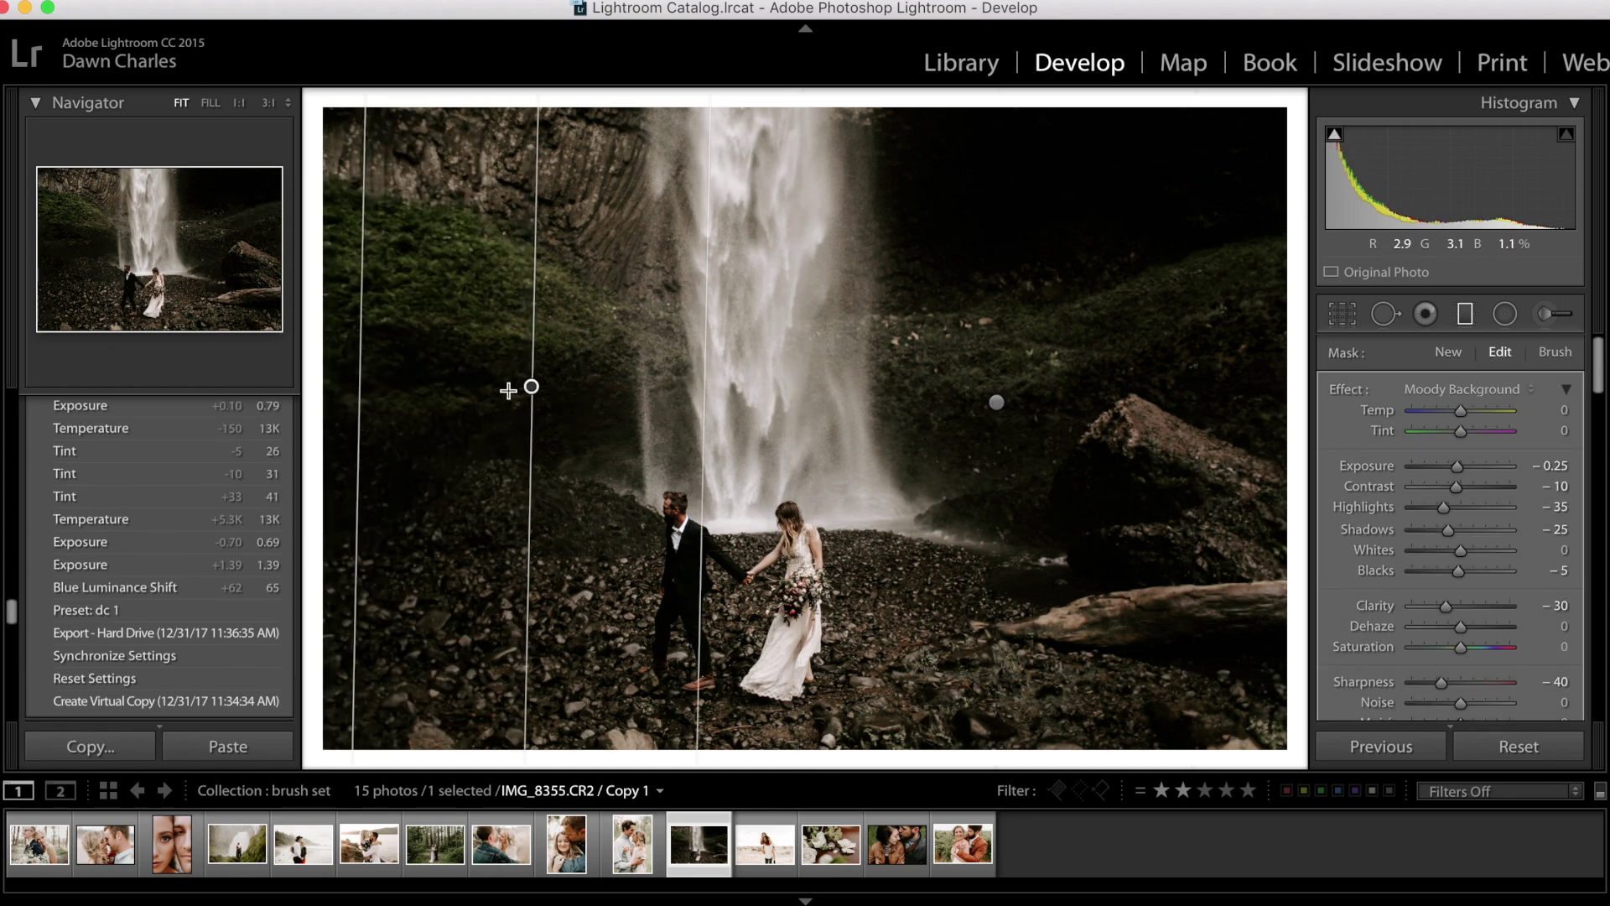
left_click_drag(532, 385, 502, 384)
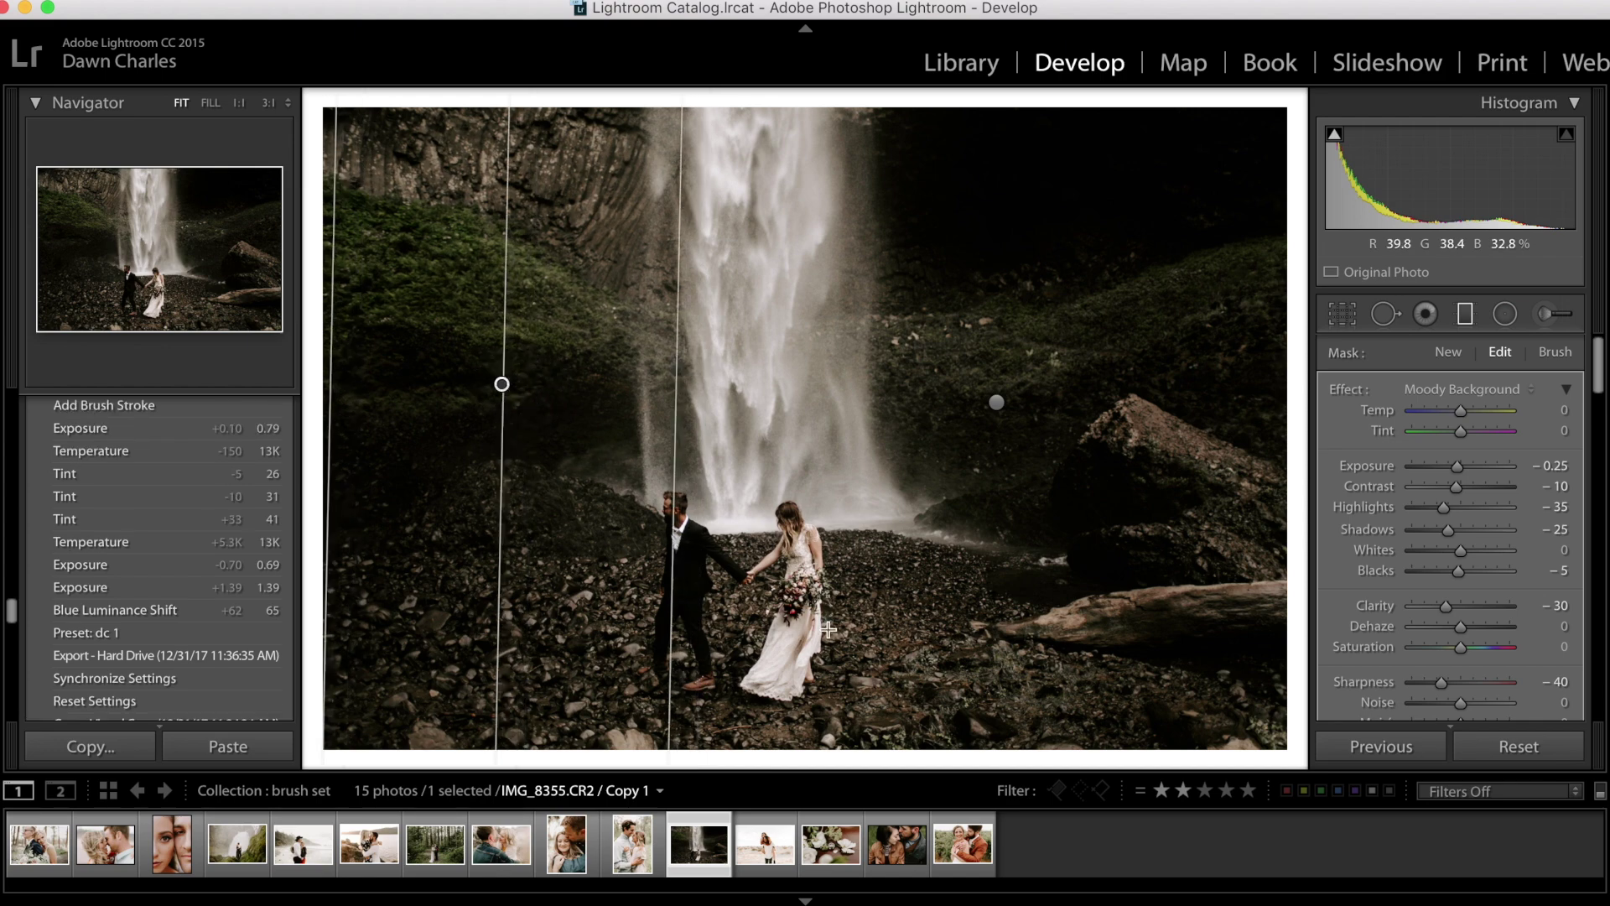
left_click_drag(752, 744, 752, 662)
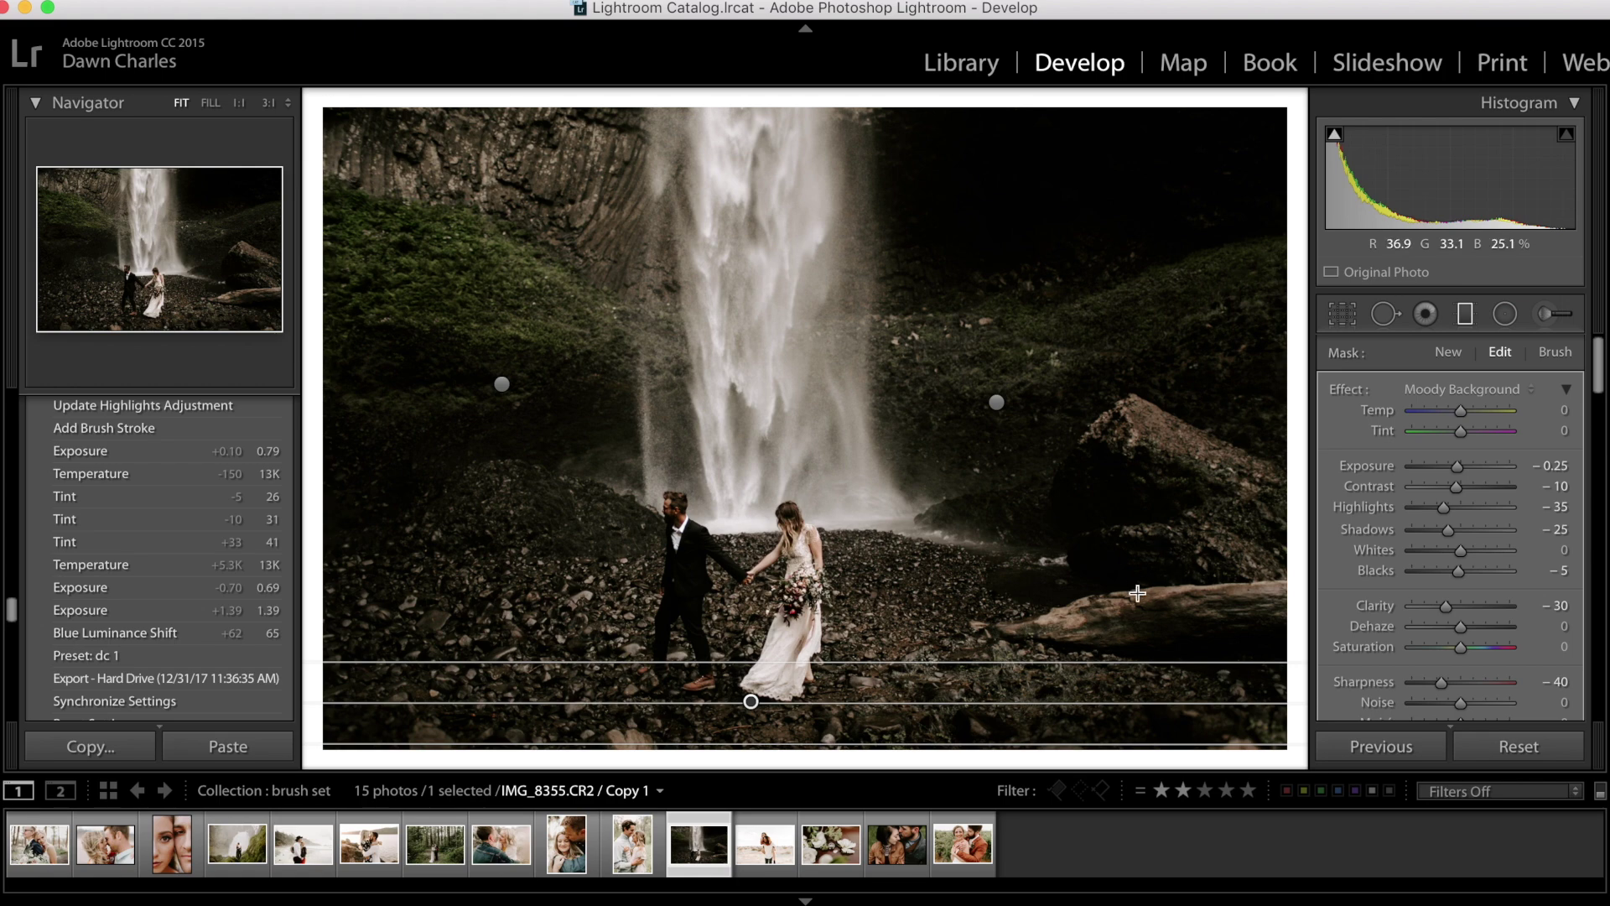
Toggle the graduated filters to compare the waterfall photo with and without the Moody Background effect
scroll(1404, 586, "down", 5)
left_click(1332, 622)
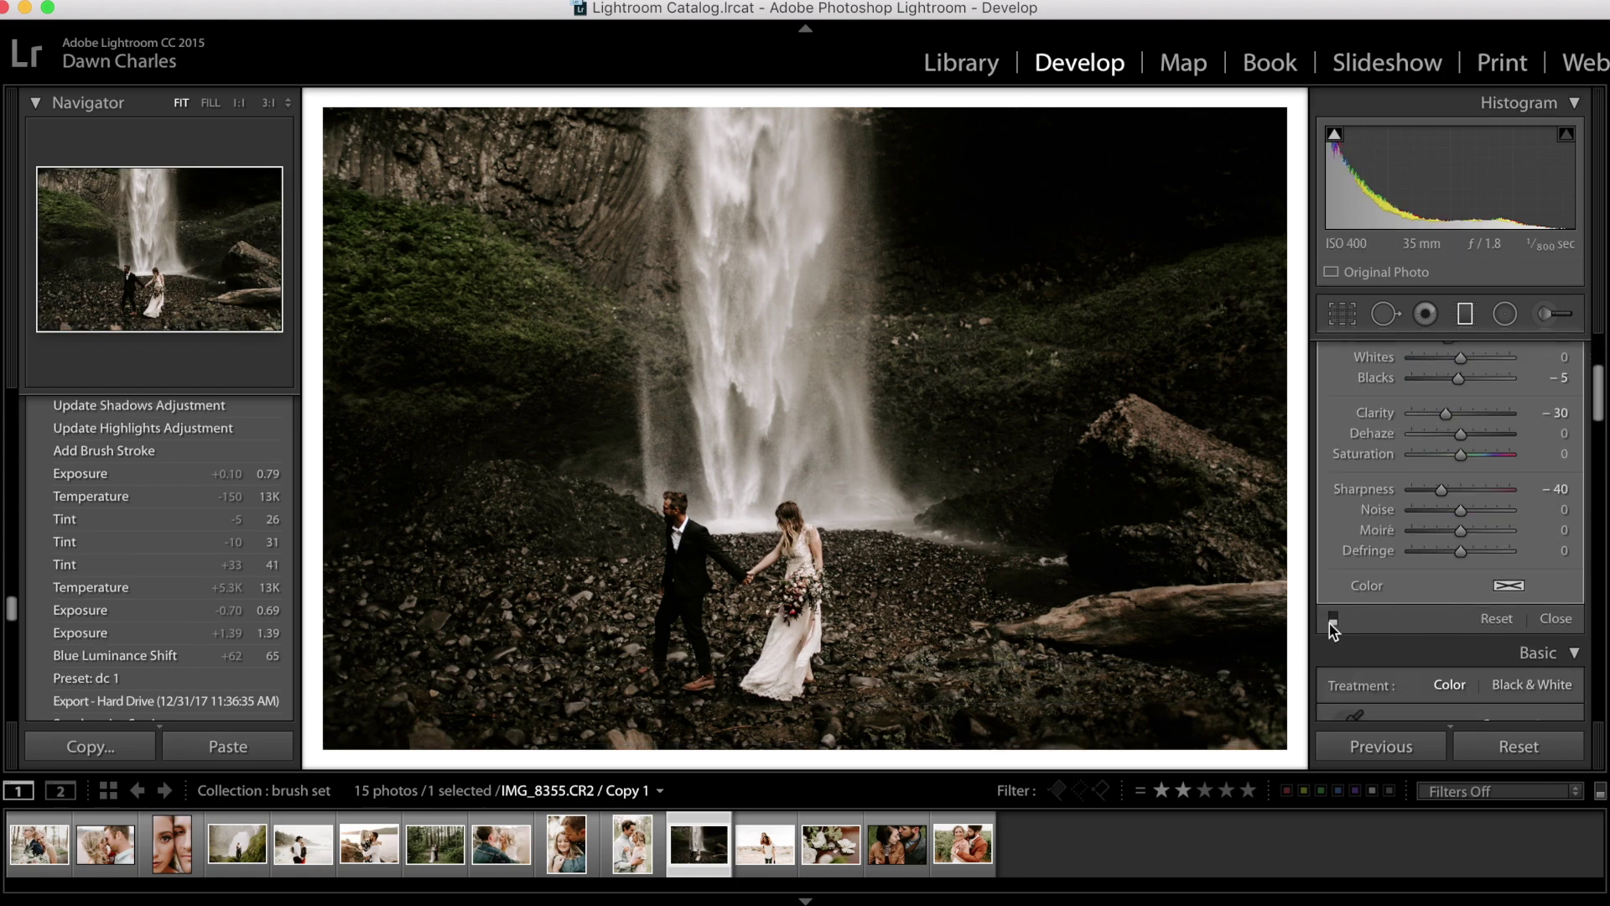
left_click(1332, 621)
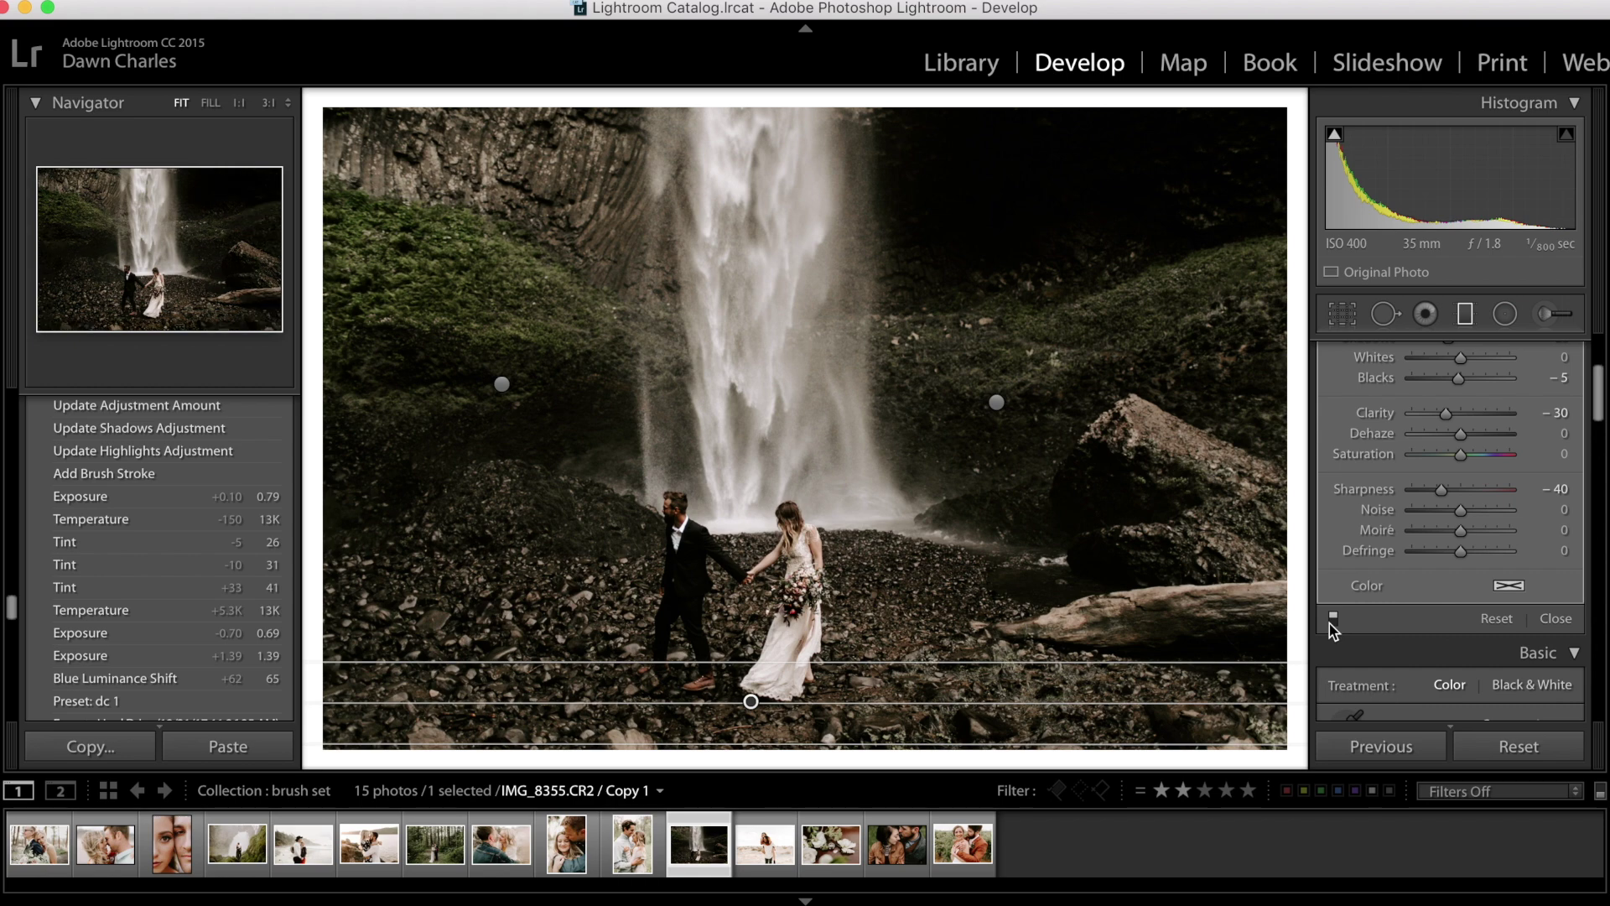
Go to photo 4L0B1303.CR2, choose the Orange Skin Corrector effect for the adjustment brush, and paint it over the man's face
left_click(765, 843)
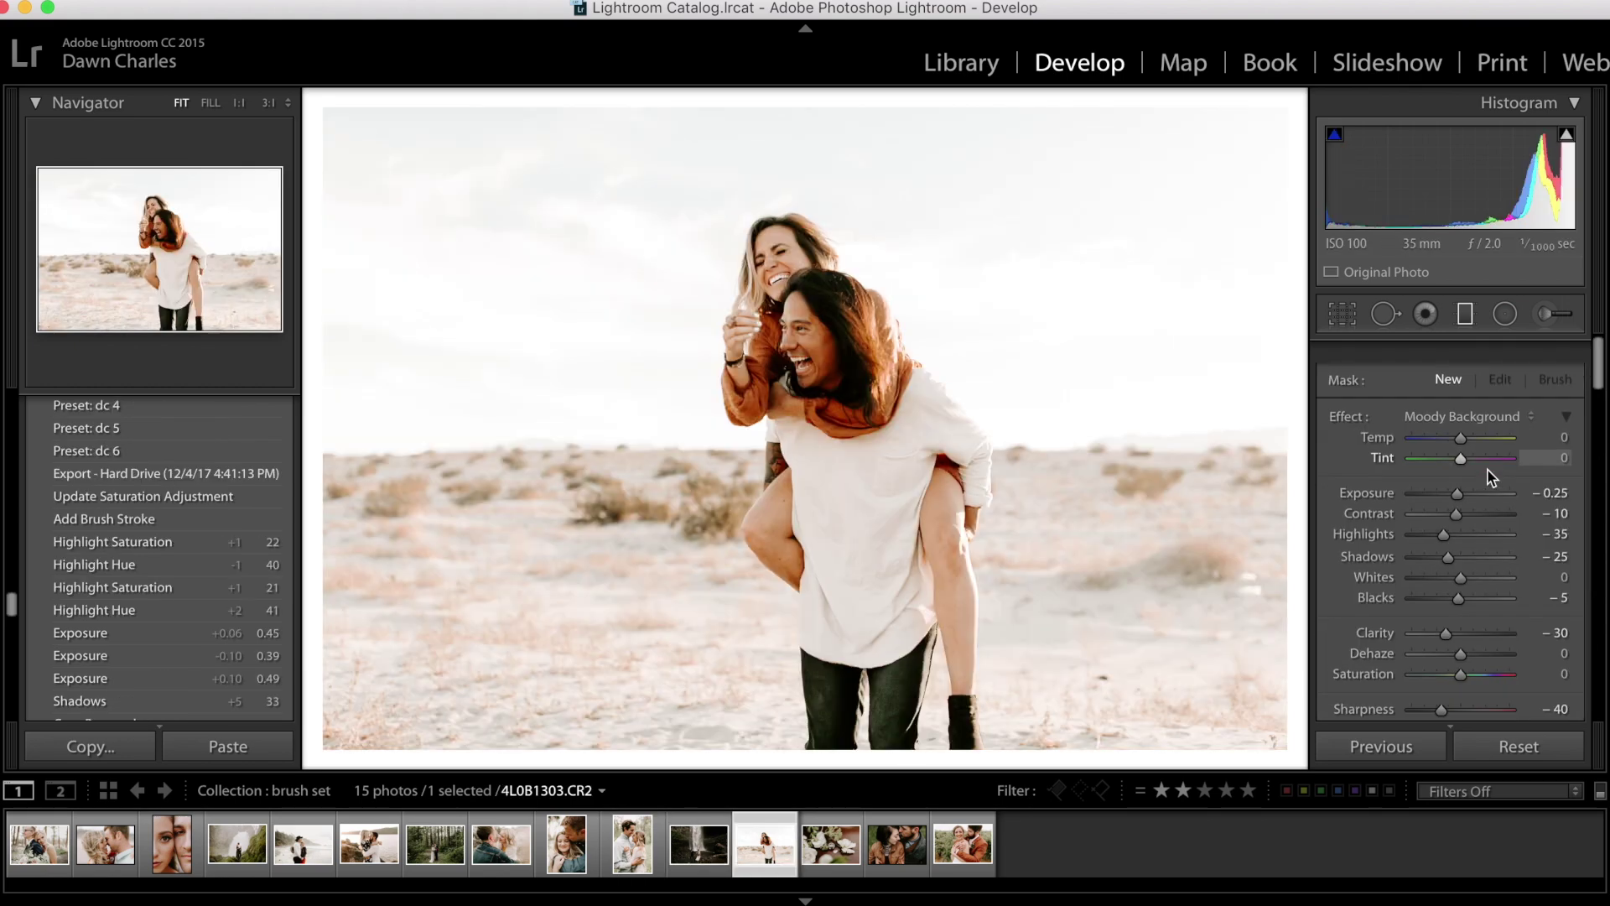
left_click(1483, 390)
left_click(1464, 400)
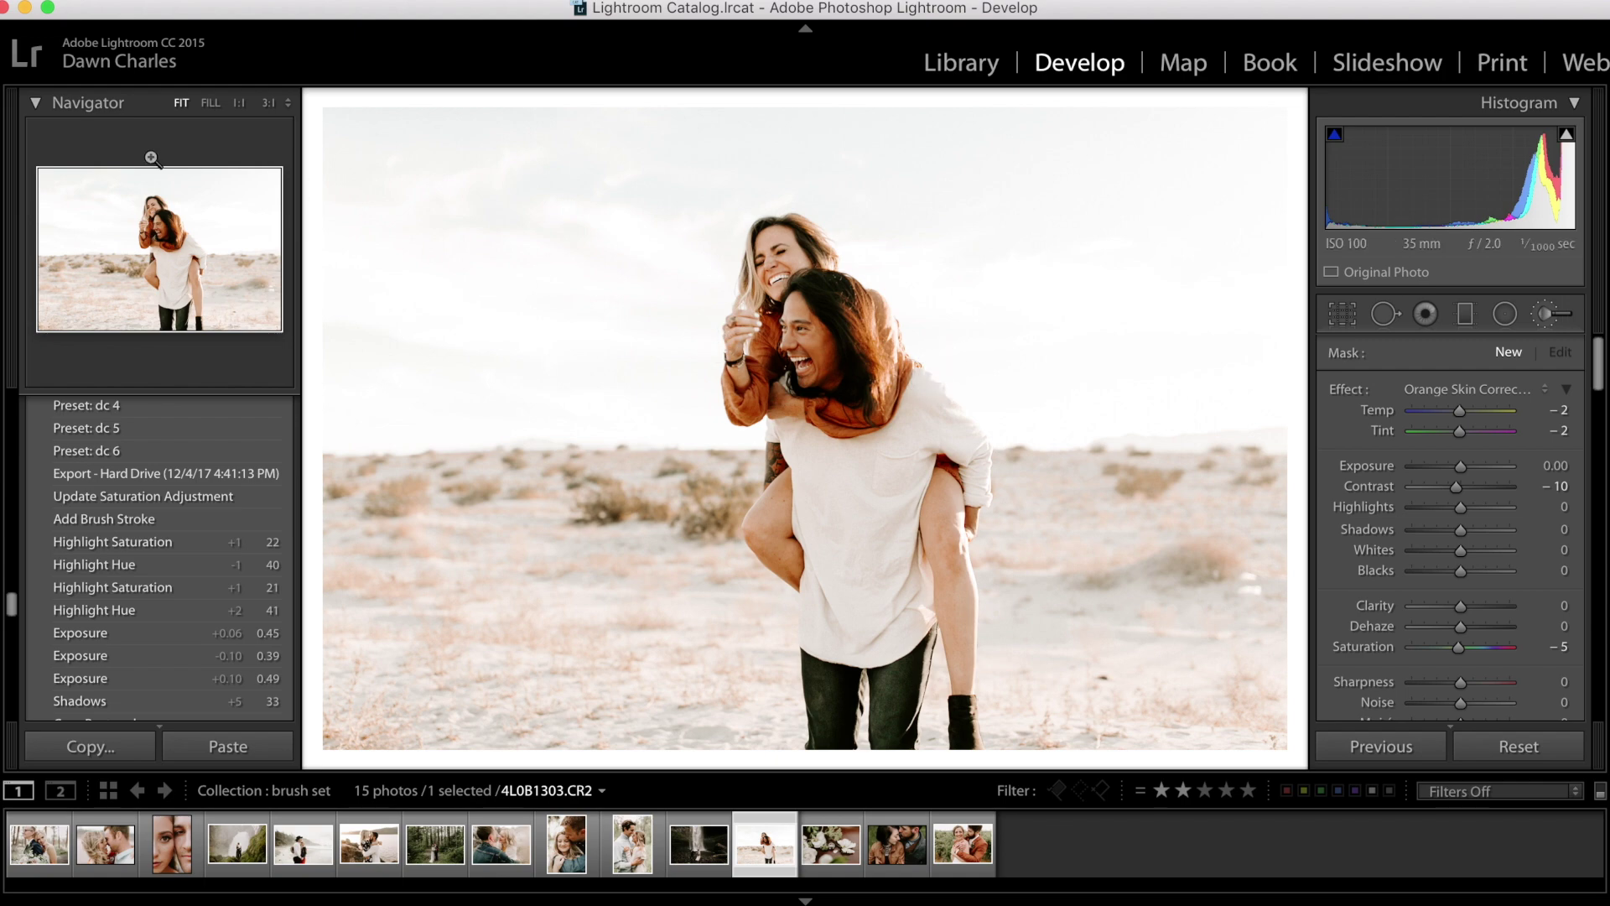
left_click(168, 245)
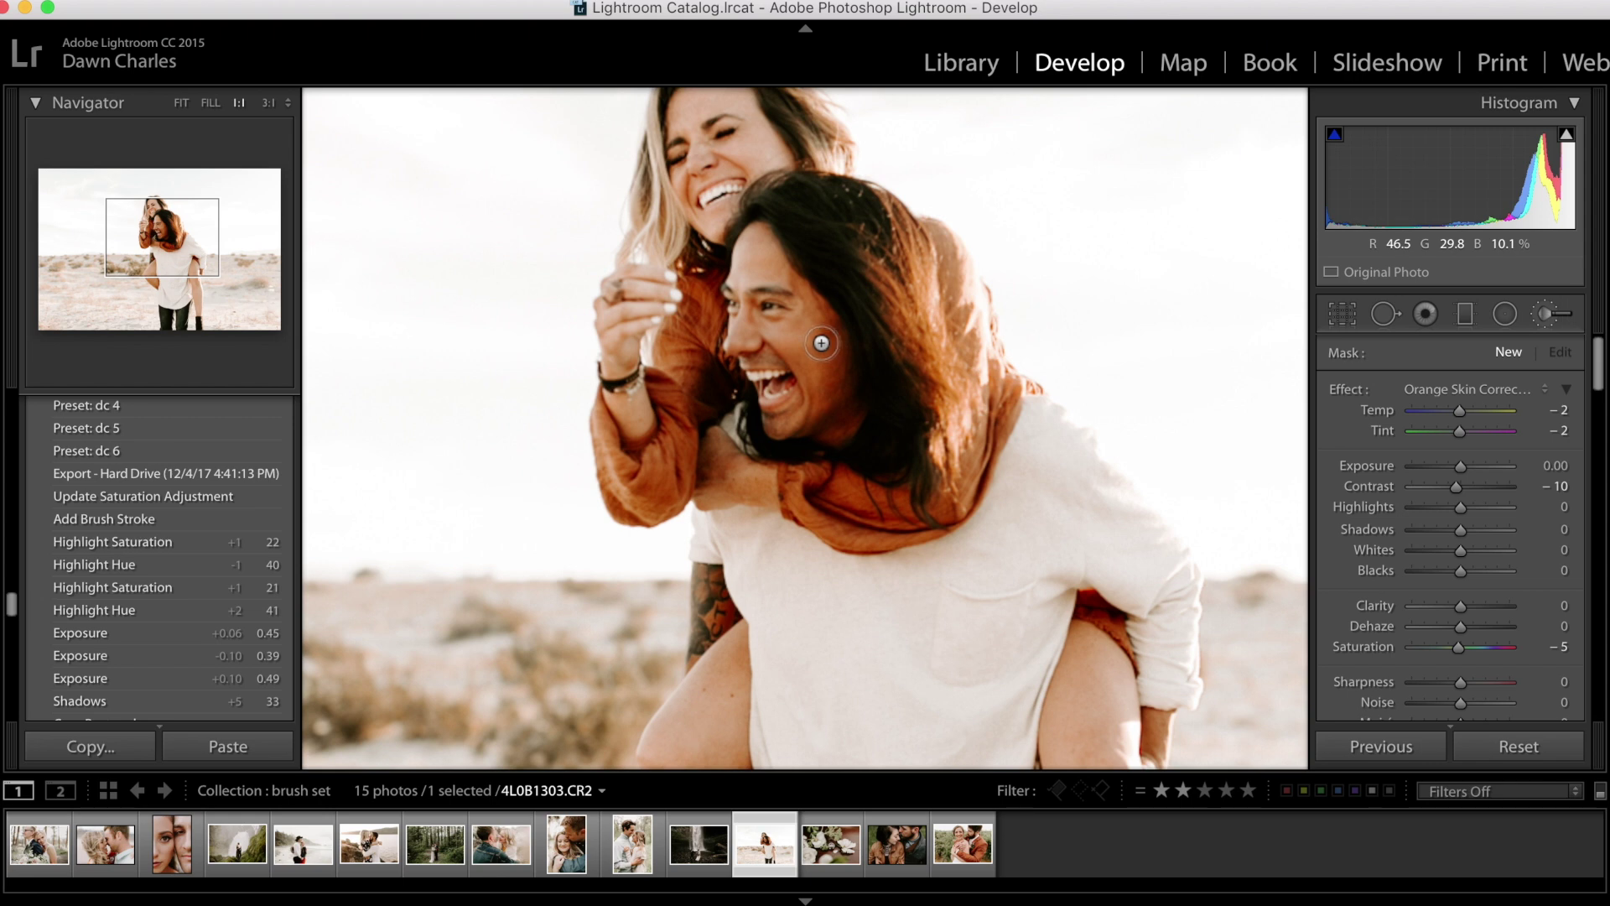
mouse_move(807, 342)
left_mouse_down()
mouse_move(763, 335)
mouse_move(812, 336)
mouse_move(818, 395)
mouse_move(774, 425)
mouse_move(812, 413)
mouse_move(827, 336)
mouse_move(785, 274)
mouse_move(821, 308)
mouse_move(758, 260)
mouse_move(816, 311)
mouse_move(816, 390)
mouse_move(777, 428)
mouse_move(808, 412)
mouse_move(834, 340)
mouse_move(811, 309)
mouse_move(837, 380)
mouse_move(789, 278)
mouse_move(822, 342)
left_mouse_up()
Toggle the brush adjustments to compare the man's skin with and without the Orange Skin Corrector effect
scroll(1459, 536, "down", 5)
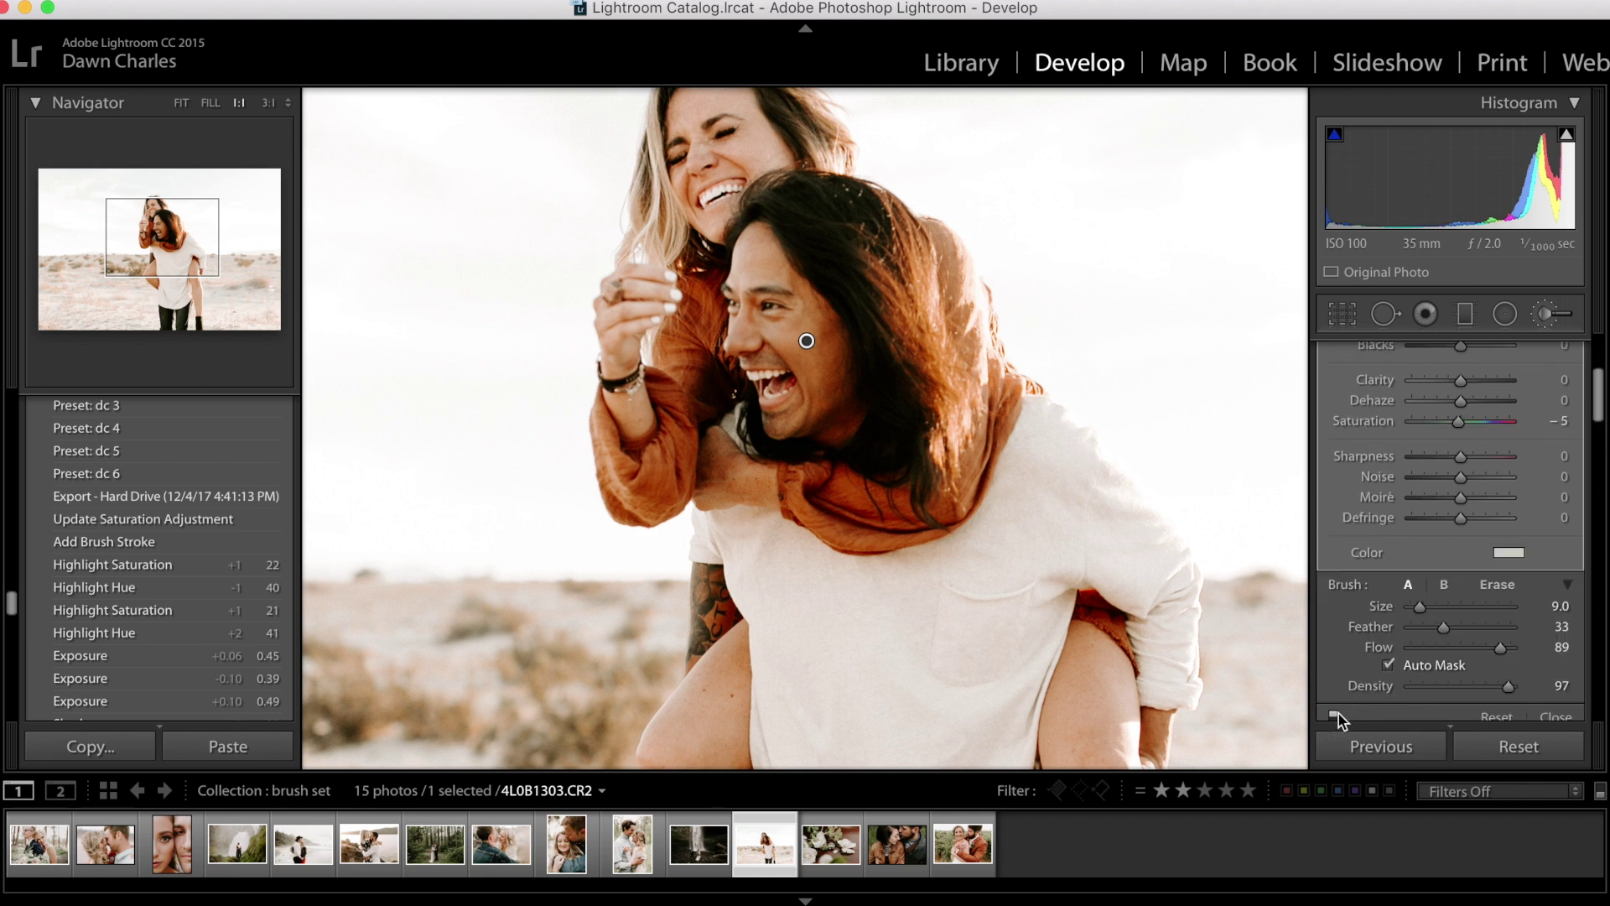
left_click(1335, 714)
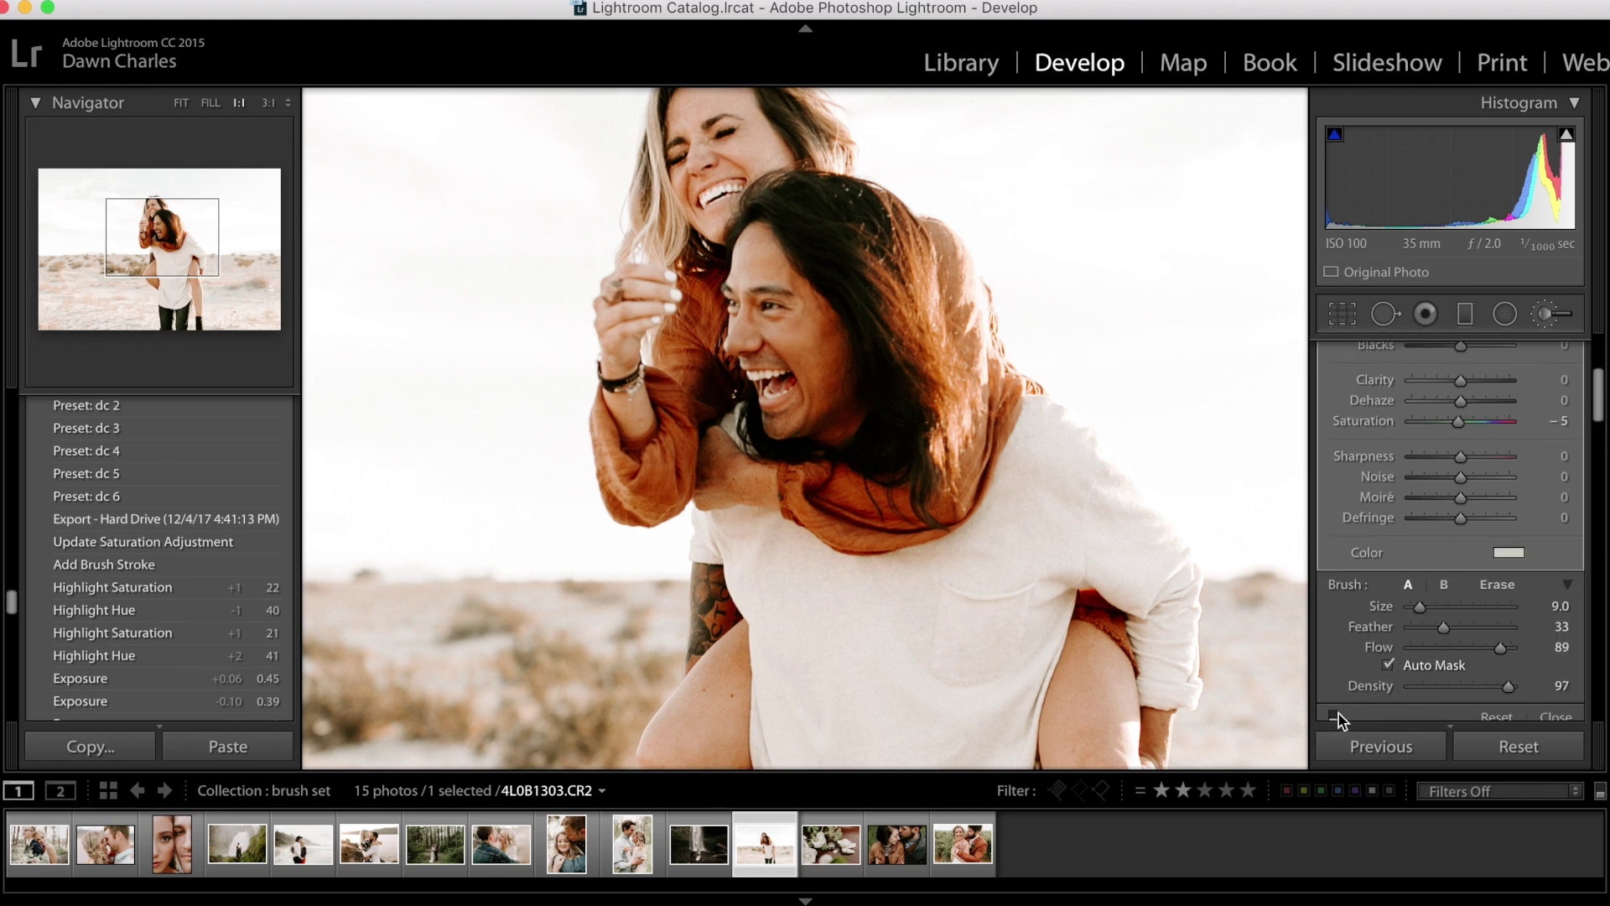
scroll(1339, 713, "down", 2)
left_click(1334, 665)
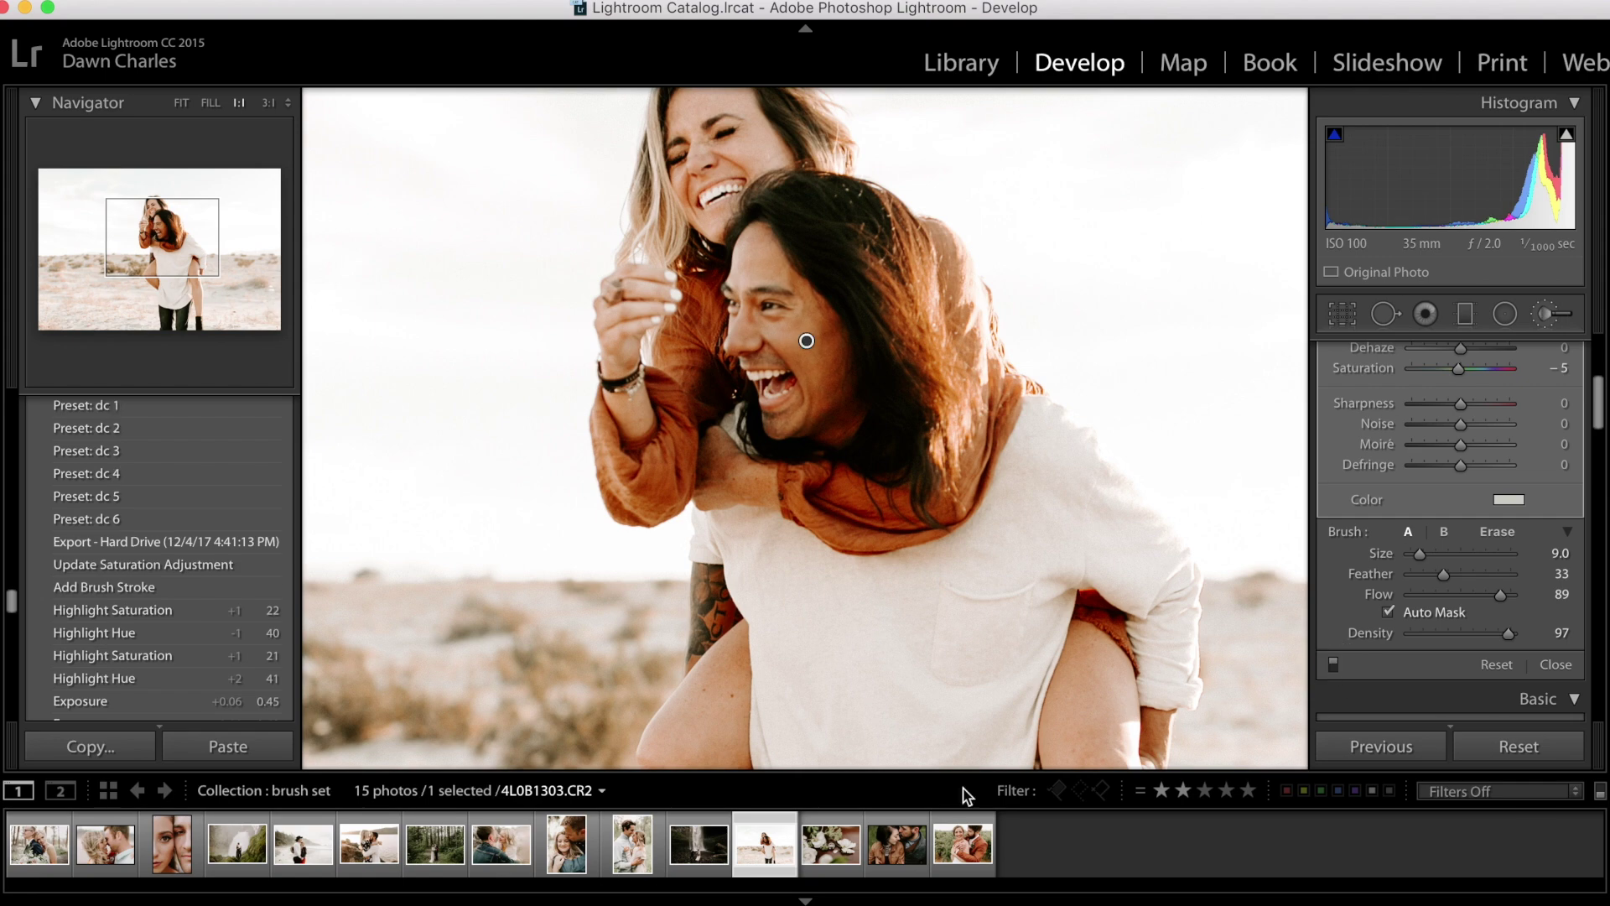
Go to photo 4L0B8966.CR2, choose the Sharpen effect for the adjustment brush, and paint it over the wedding rings
key("Right")
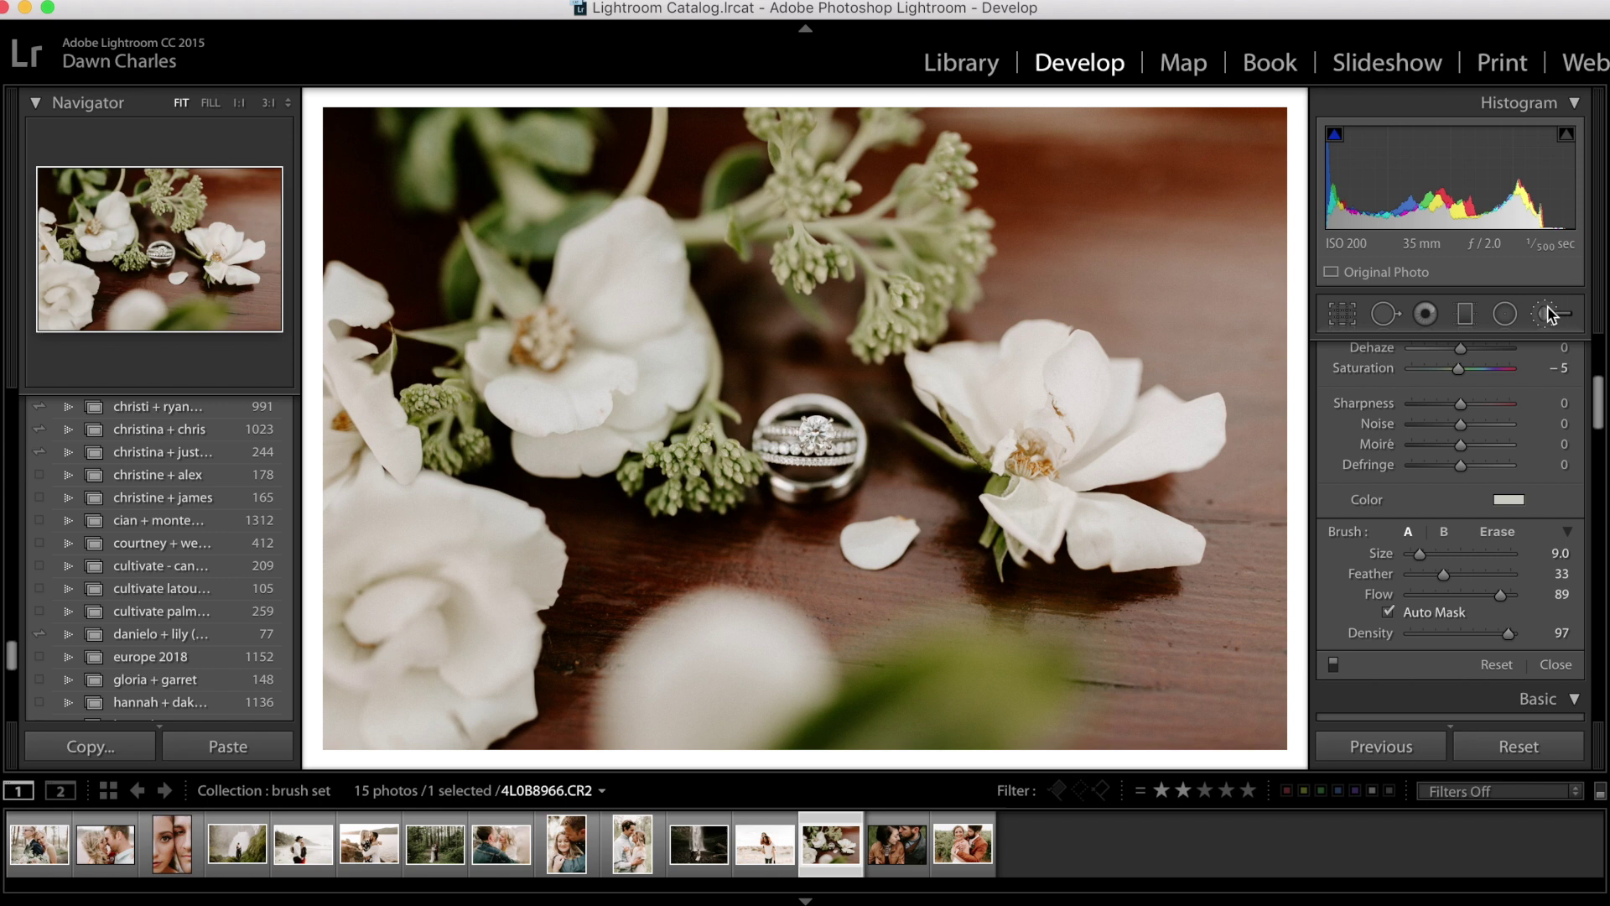
scroll(1545, 476, "up", 10)
left_click(1483, 390)
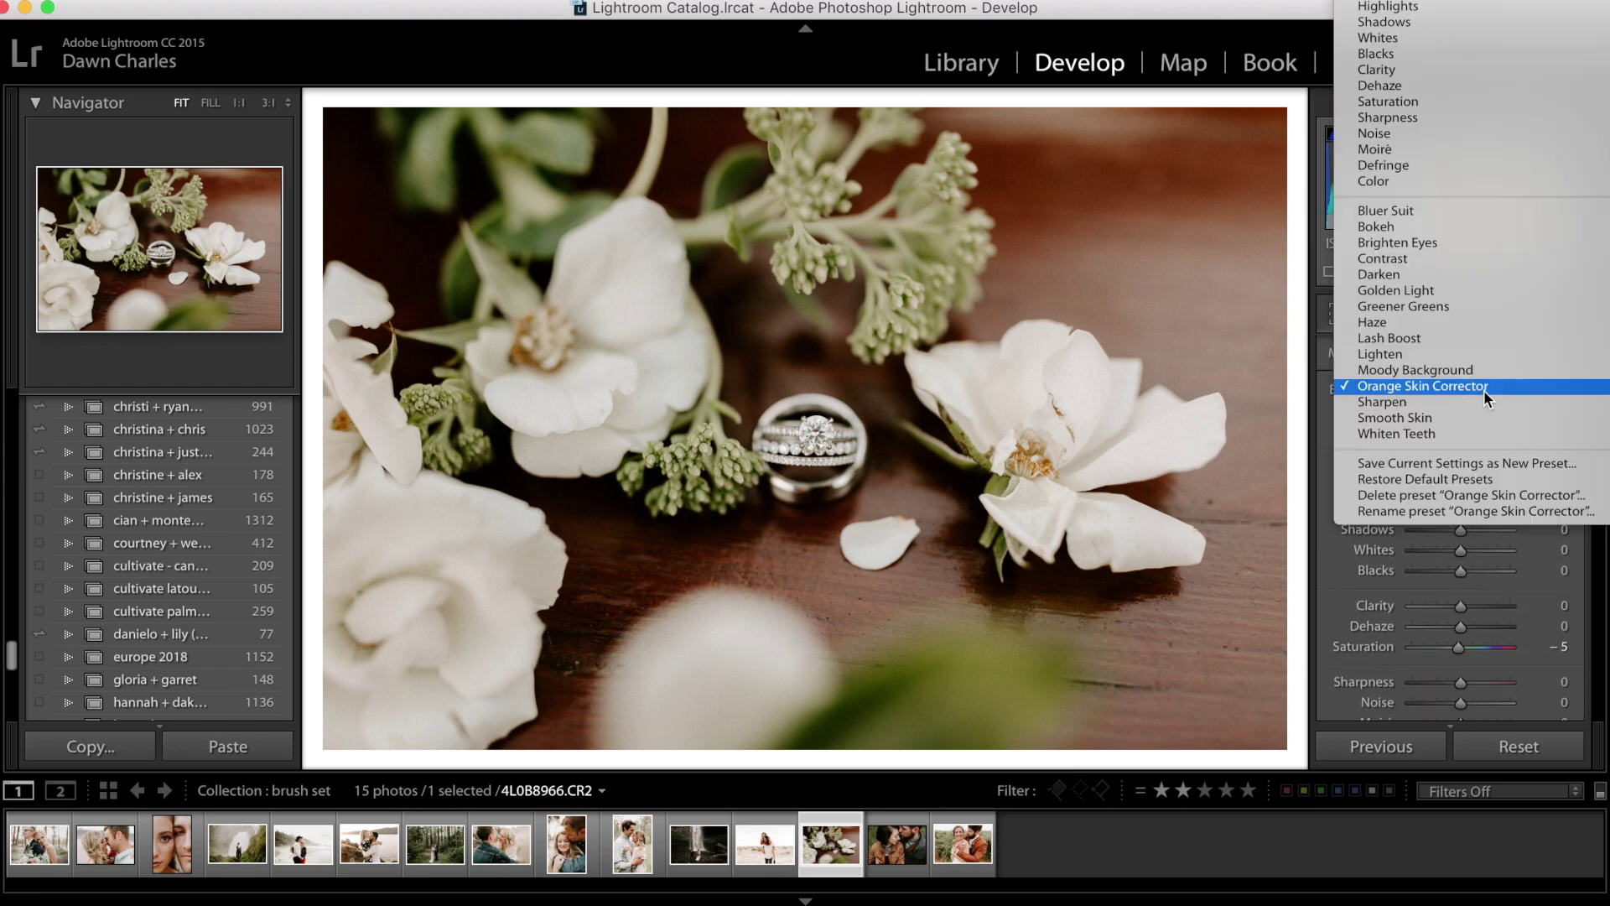
left_click(1457, 405)
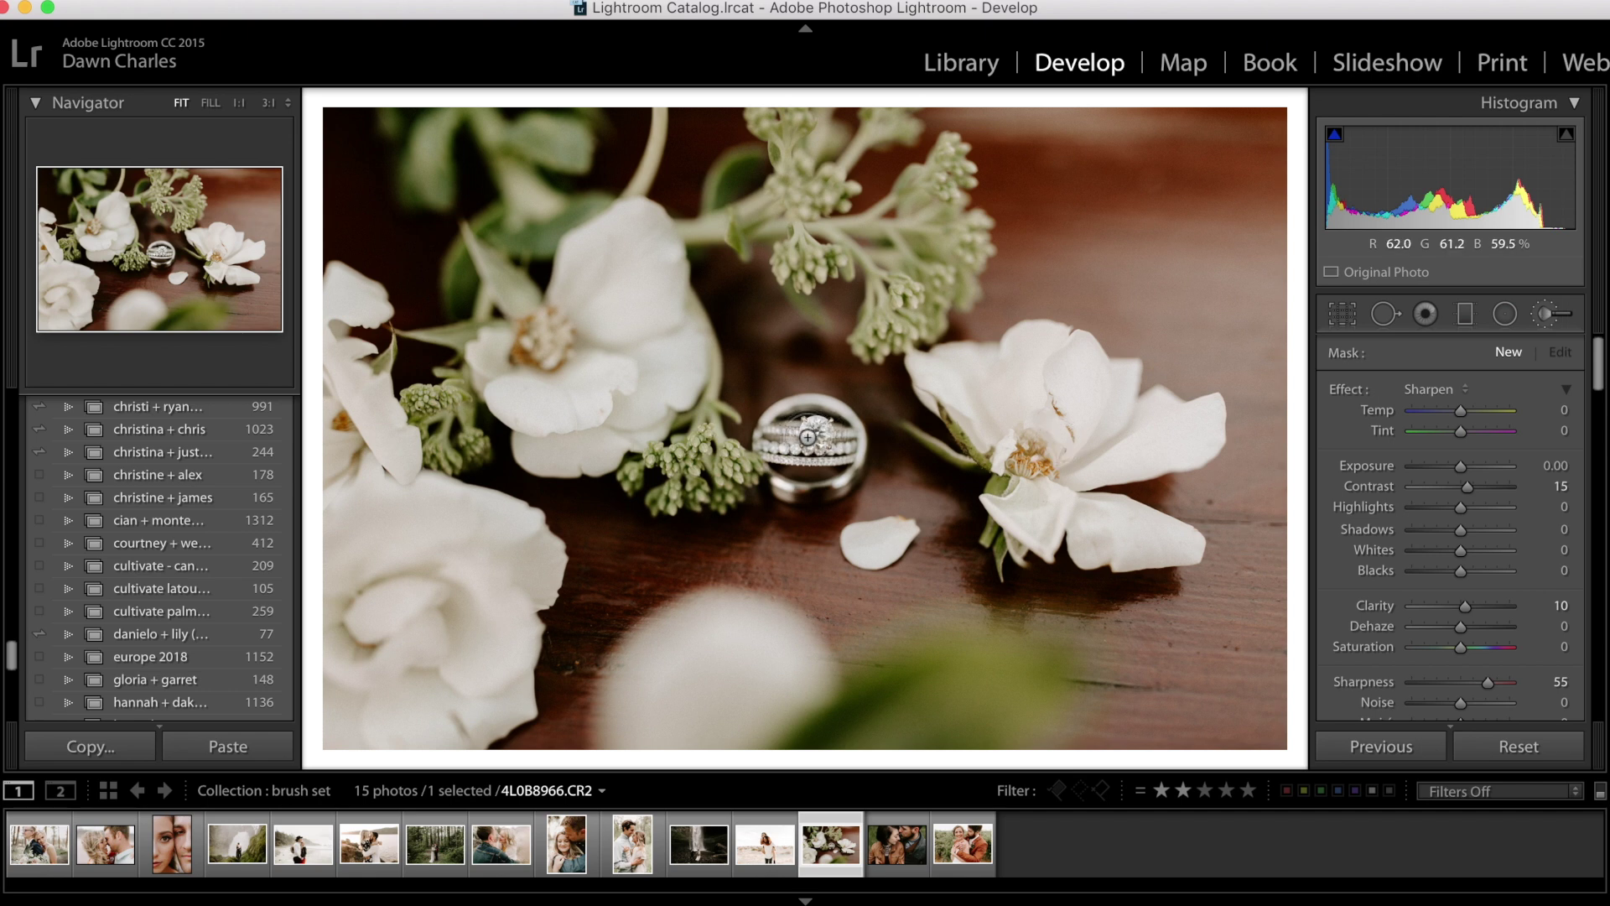
scroll(812, 428, "up", 5)
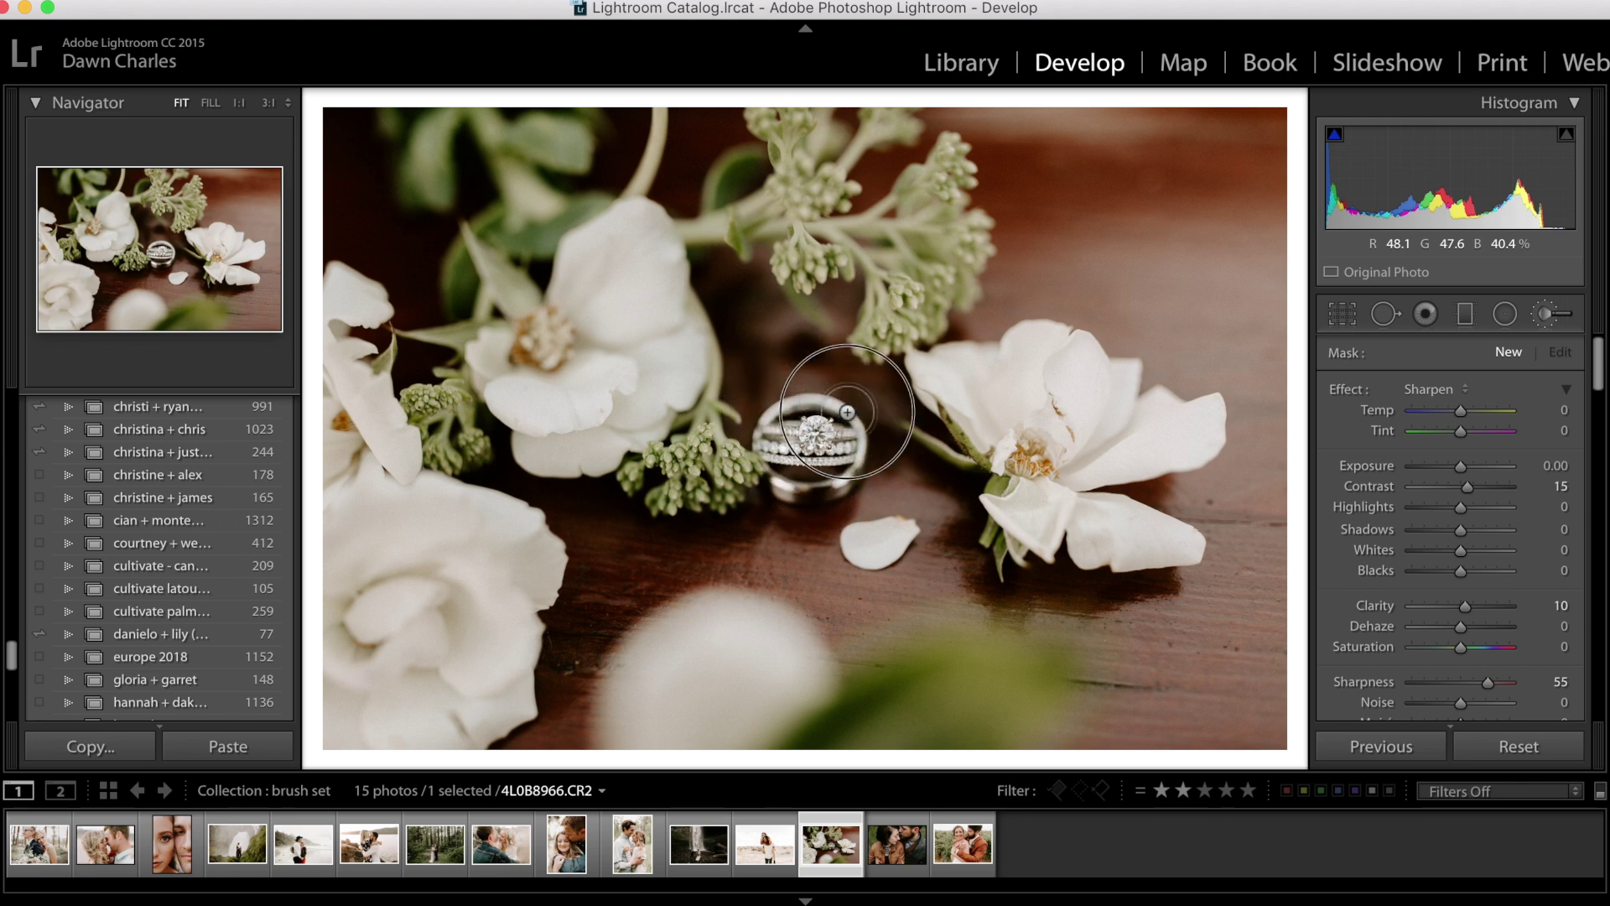
mouse_move(833, 418)
left_mouse_down()
mouse_move(804, 467)
mouse_move(823, 400)
mouse_move(817, 448)
mouse_move(772, 403)
mouse_move(825, 426)
left_mouse_up()
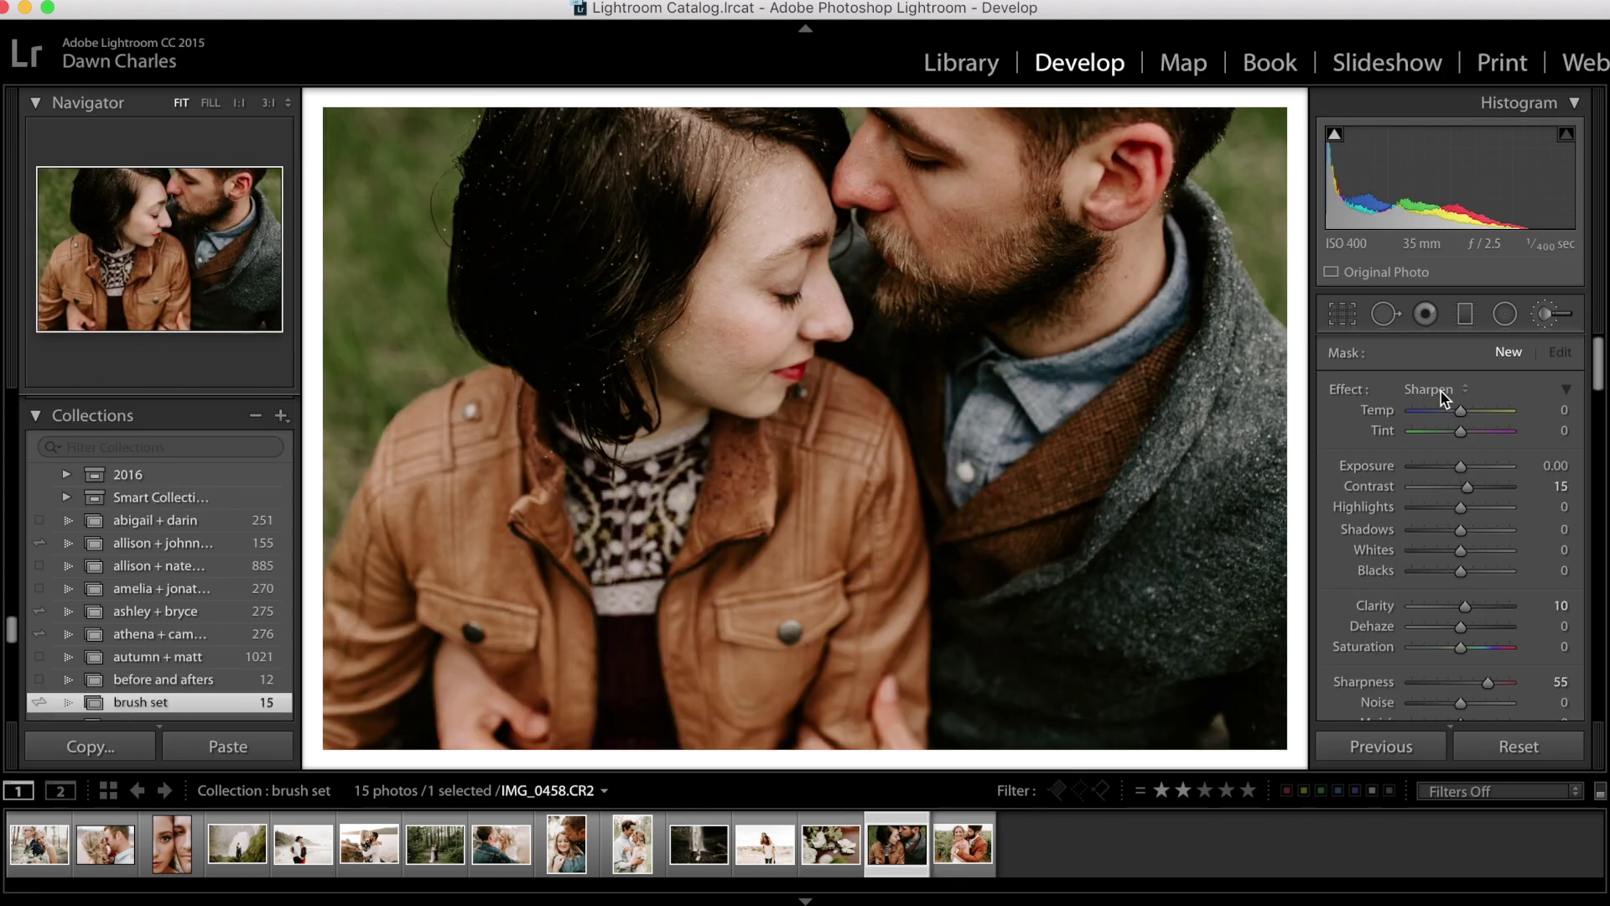
On photo IMG_0458.CR2, choose the Smooth Skin effect and paint it over the woman's face with an enlarged brush
left_click(1441, 389)
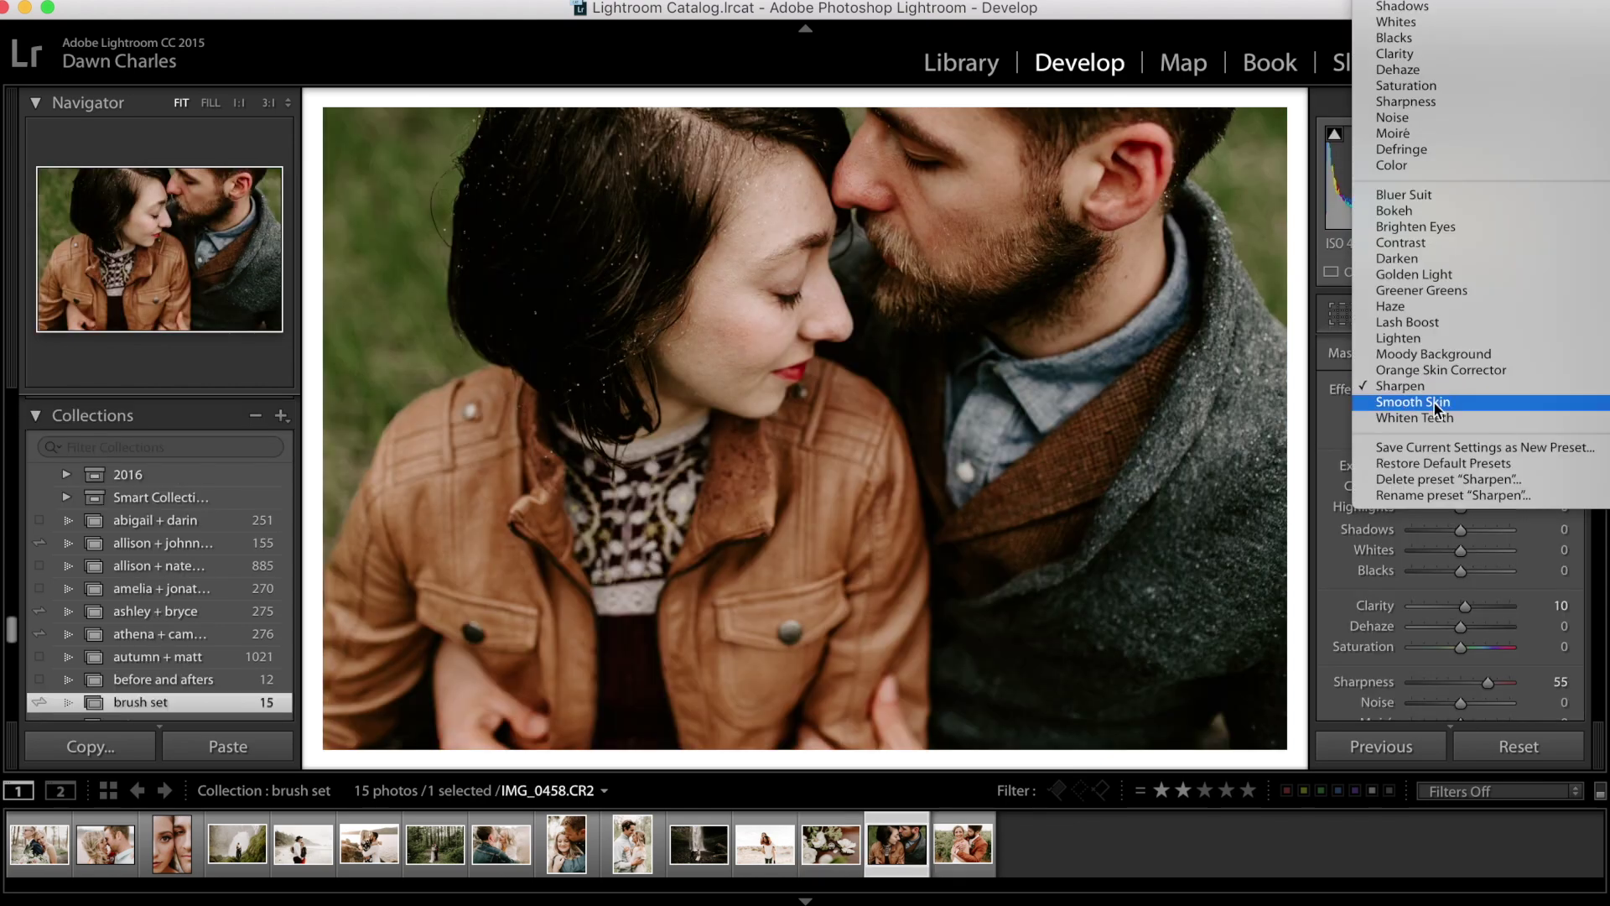
left_click(1433, 402)
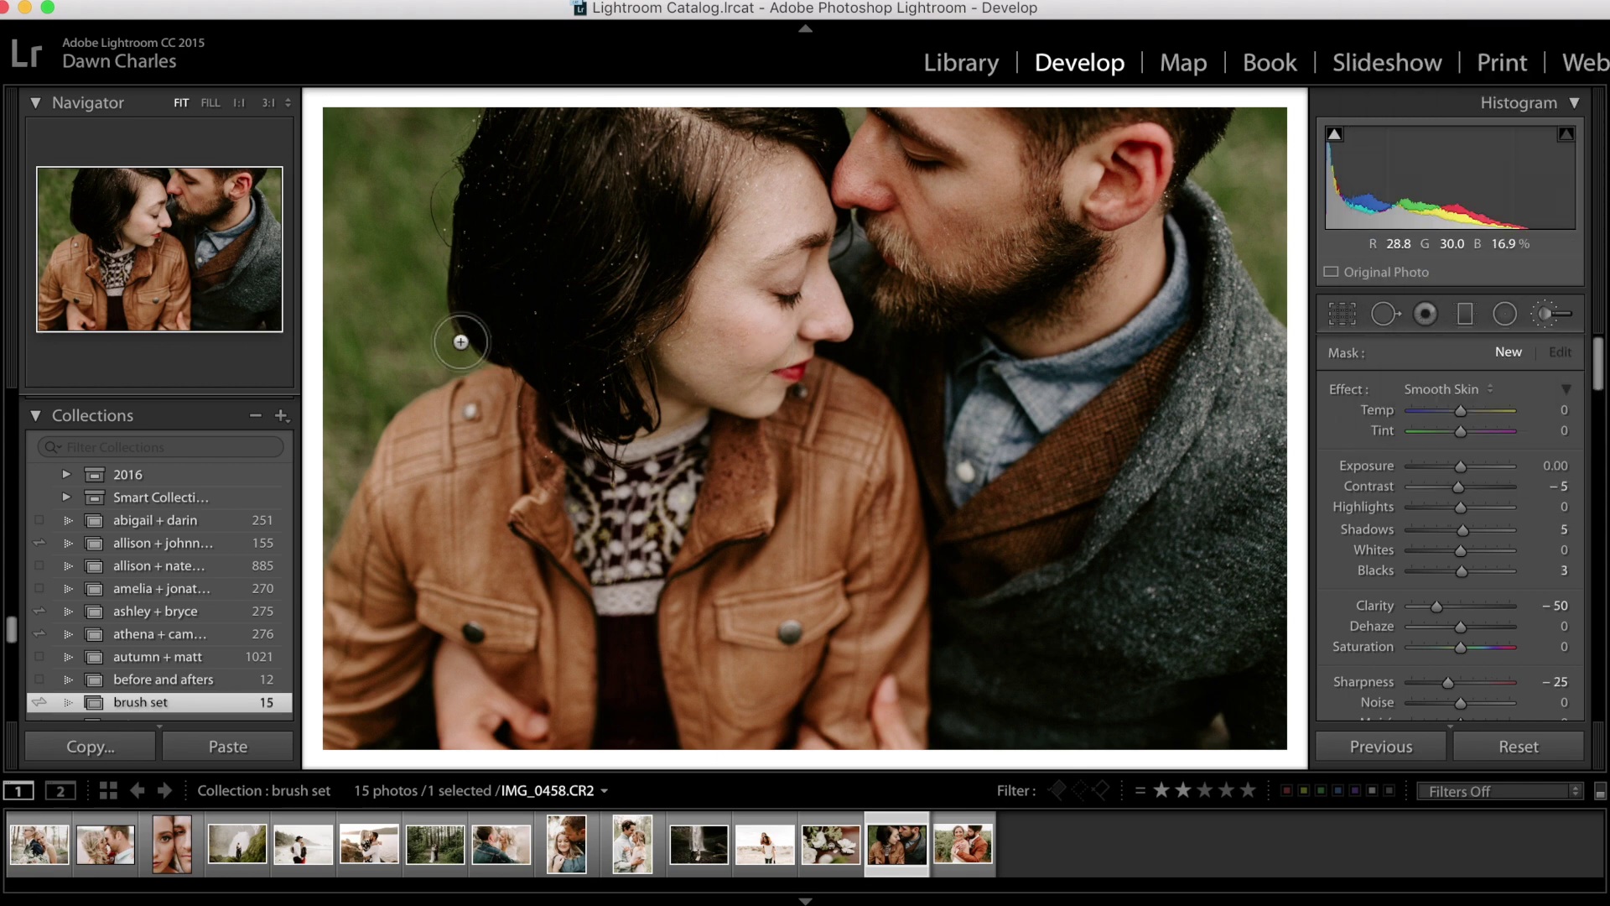
left_click(139, 215)
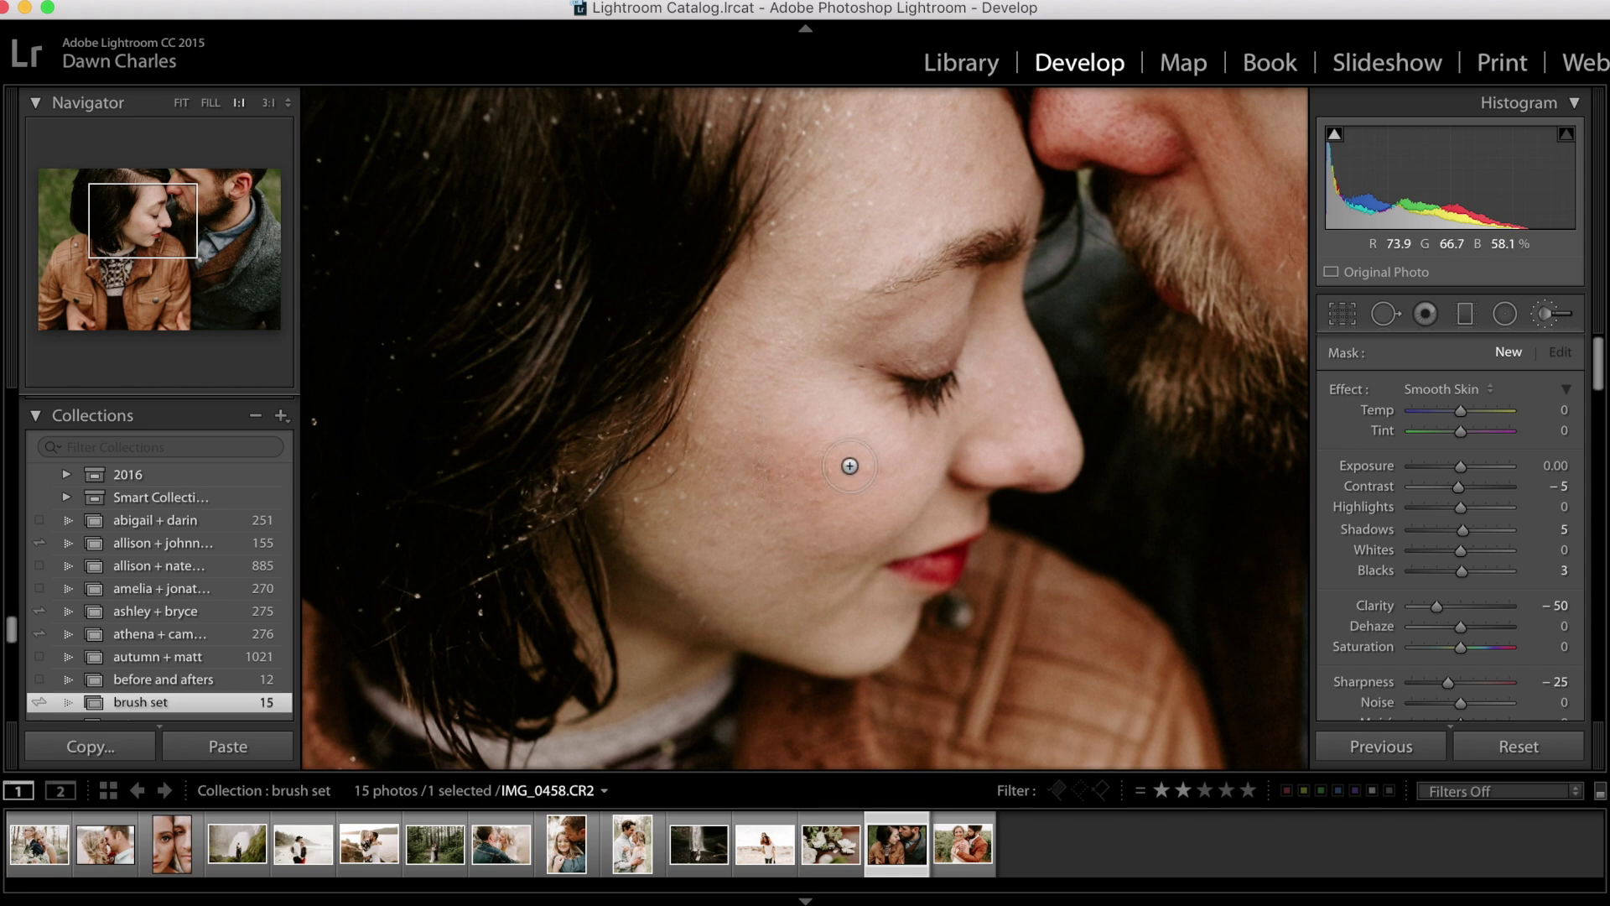
scroll(850, 465, "up", 5)
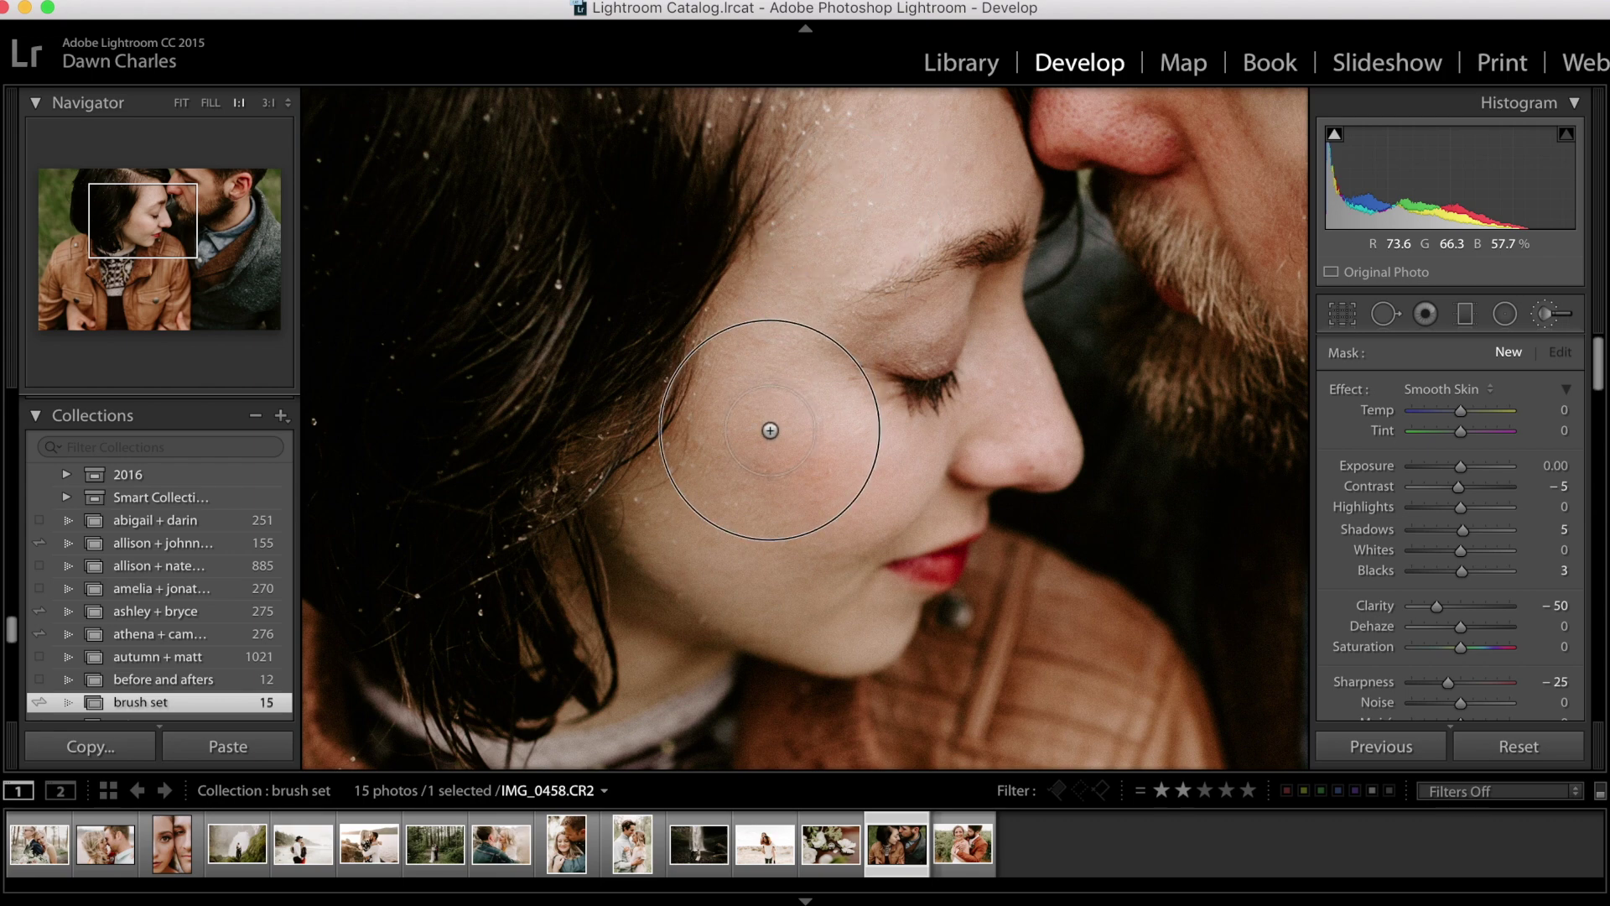
left_click_drag(770, 430, 766, 430)
left_click(166, 224)
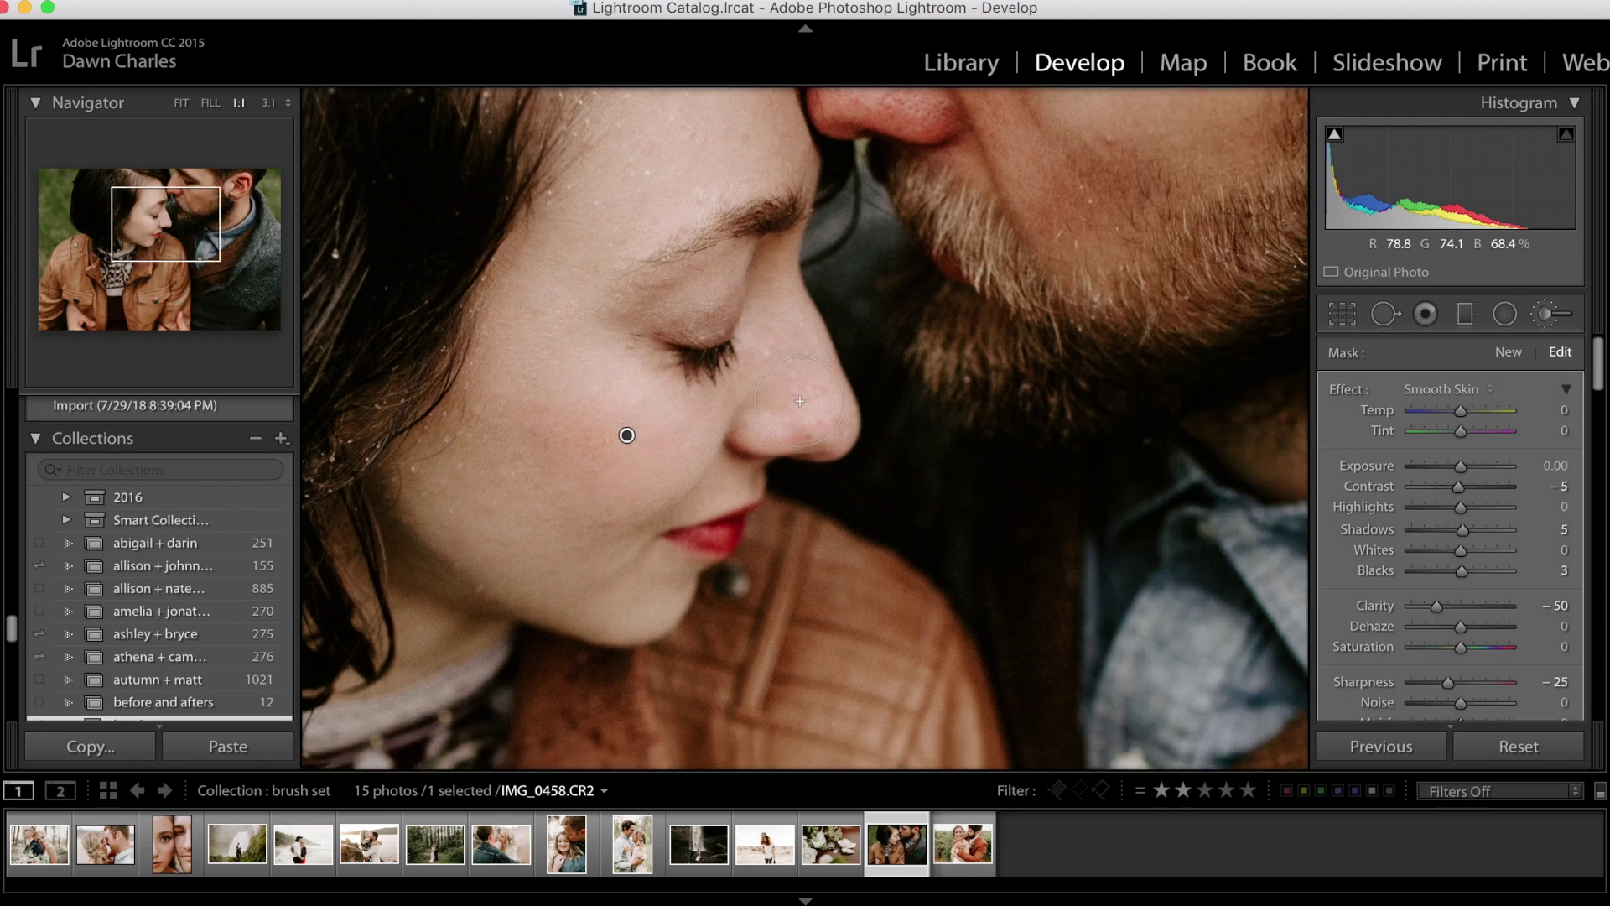
scroll(779, 389, "up", 3)
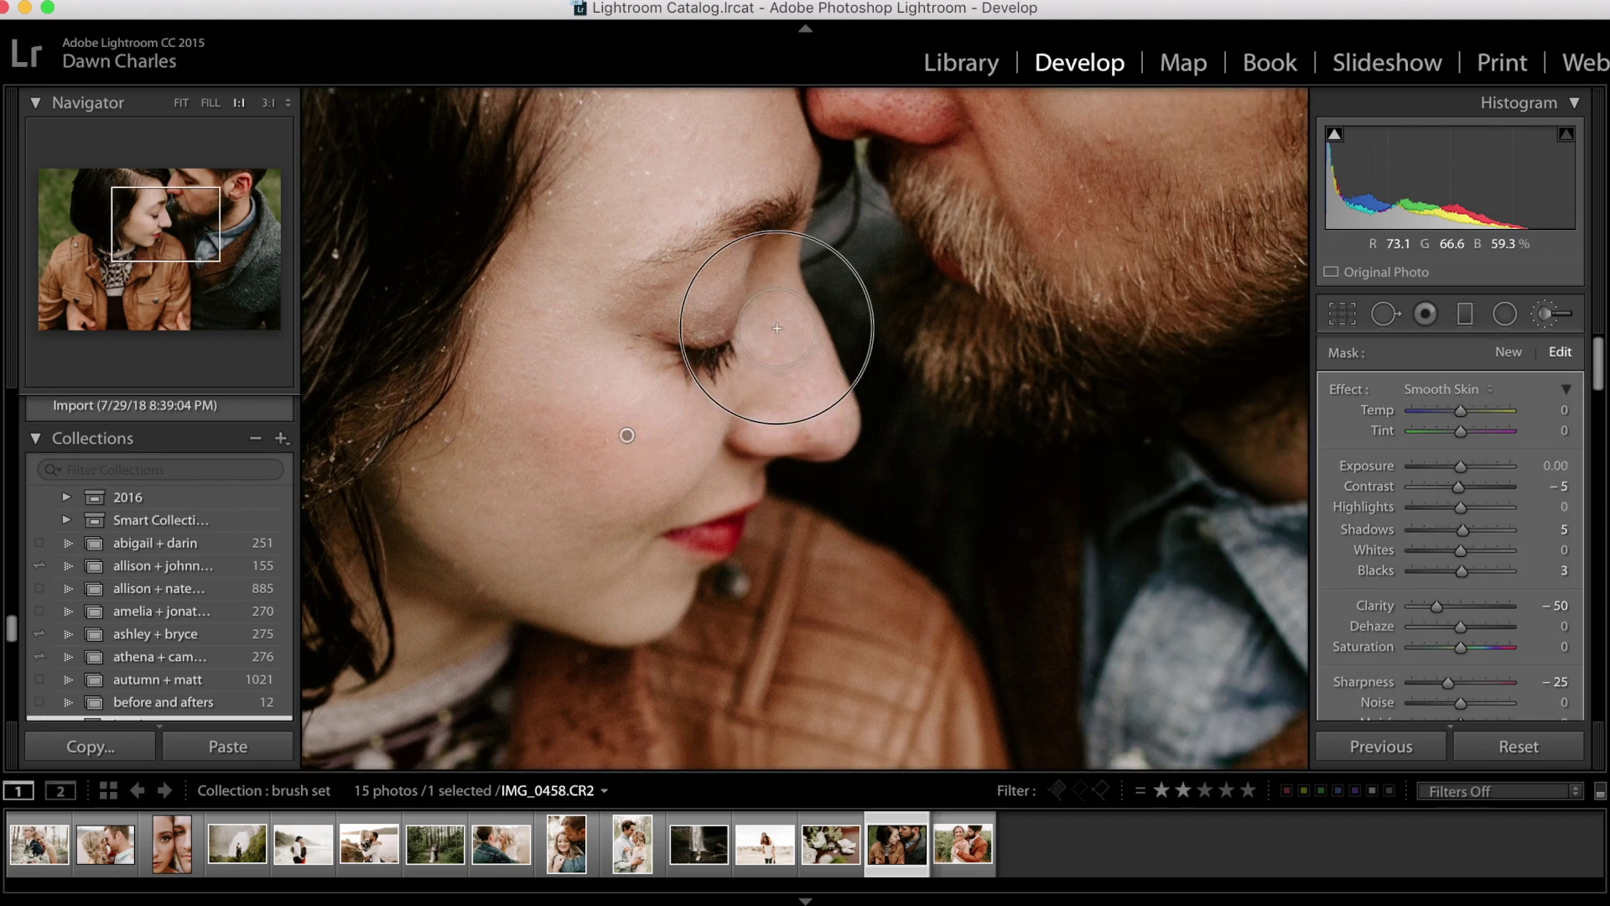
mouse_move(746, 422)
left_mouse_down()
mouse_move(826, 385)
mouse_move(809, 395)
left_mouse_up()
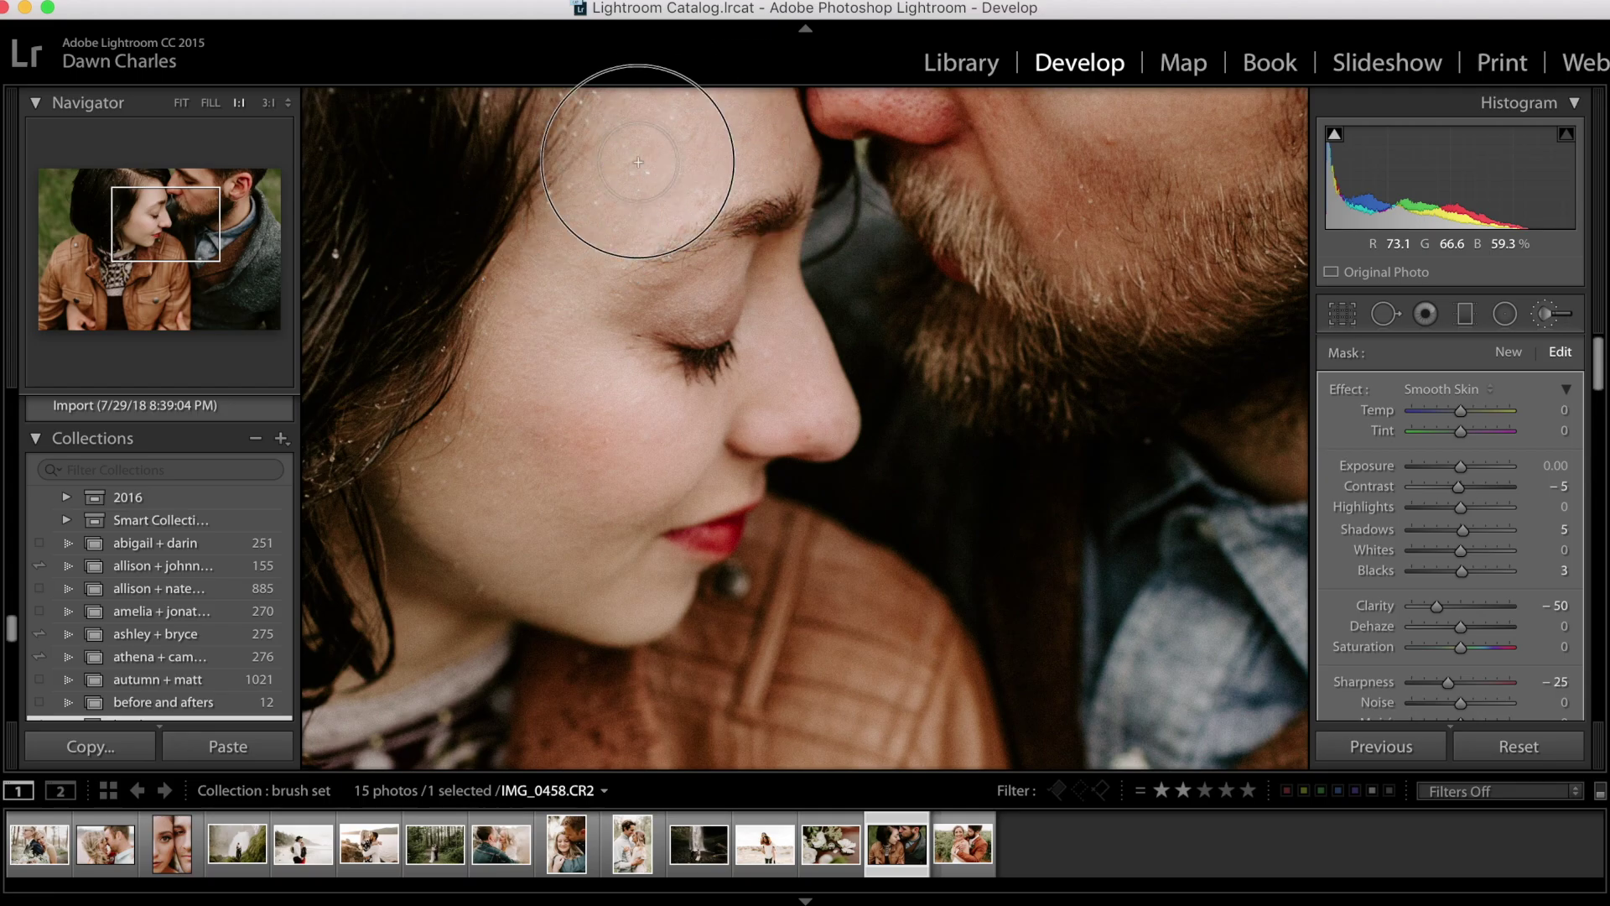
mouse_move(524, 516)
left_mouse_down()
mouse_move(491, 574)
mouse_move(498, 468)
mouse_move(581, 528)
mouse_move(625, 592)
mouse_move(639, 478)
mouse_move(600, 464)
left_mouse_up()
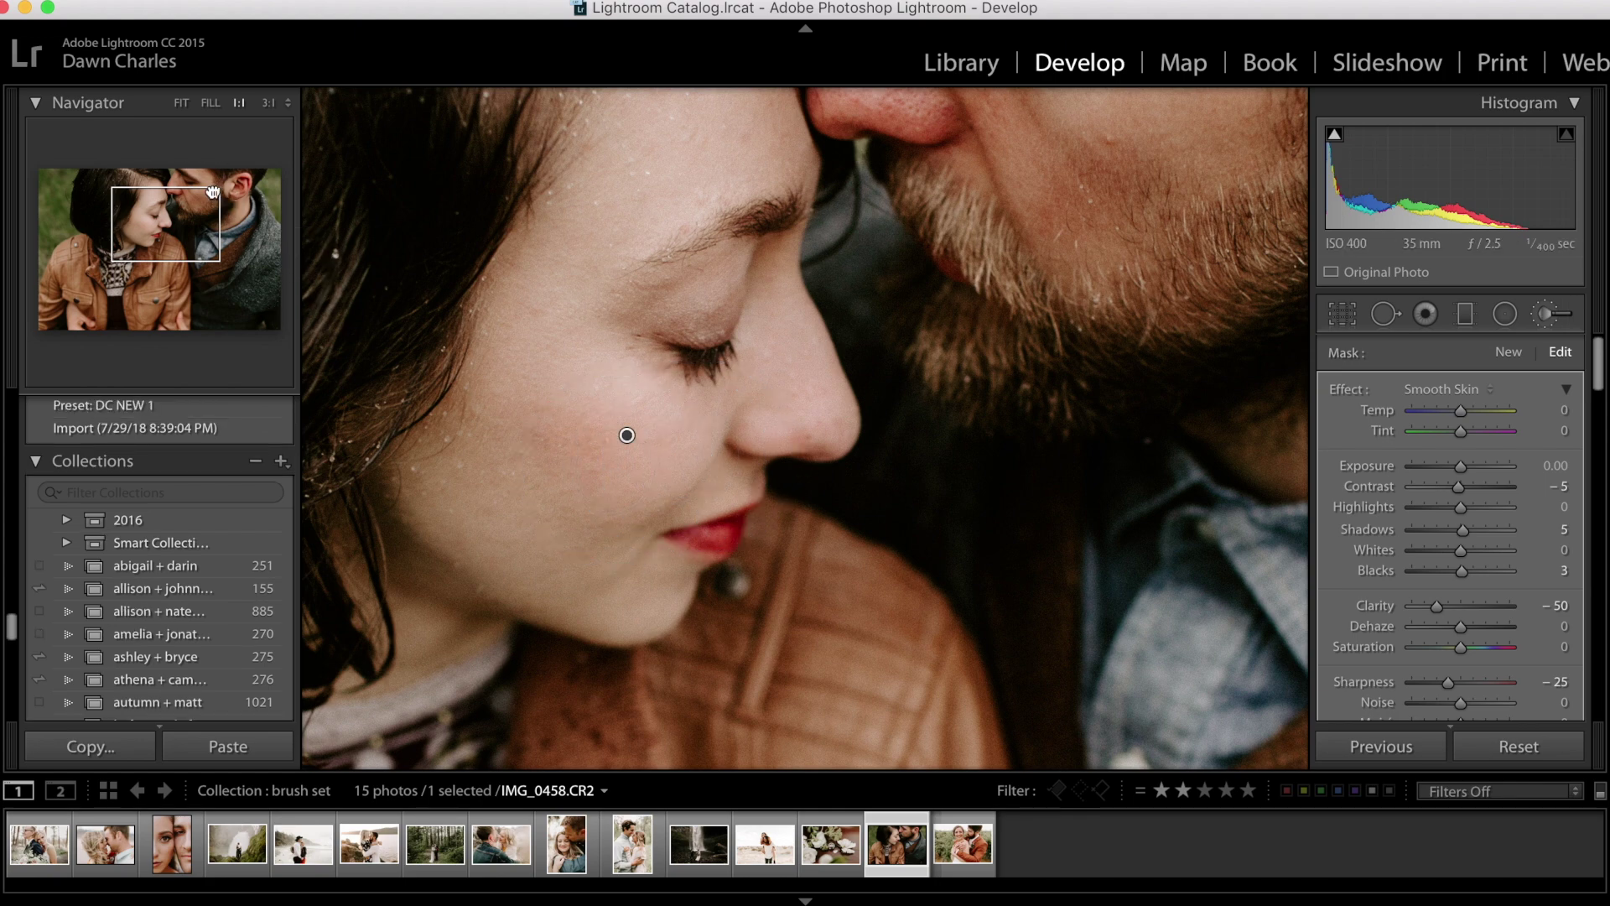
Extend the Smooth Skin brushing over the man's cheek between his eye and beard
left_click_drag(186, 182, 217, 159)
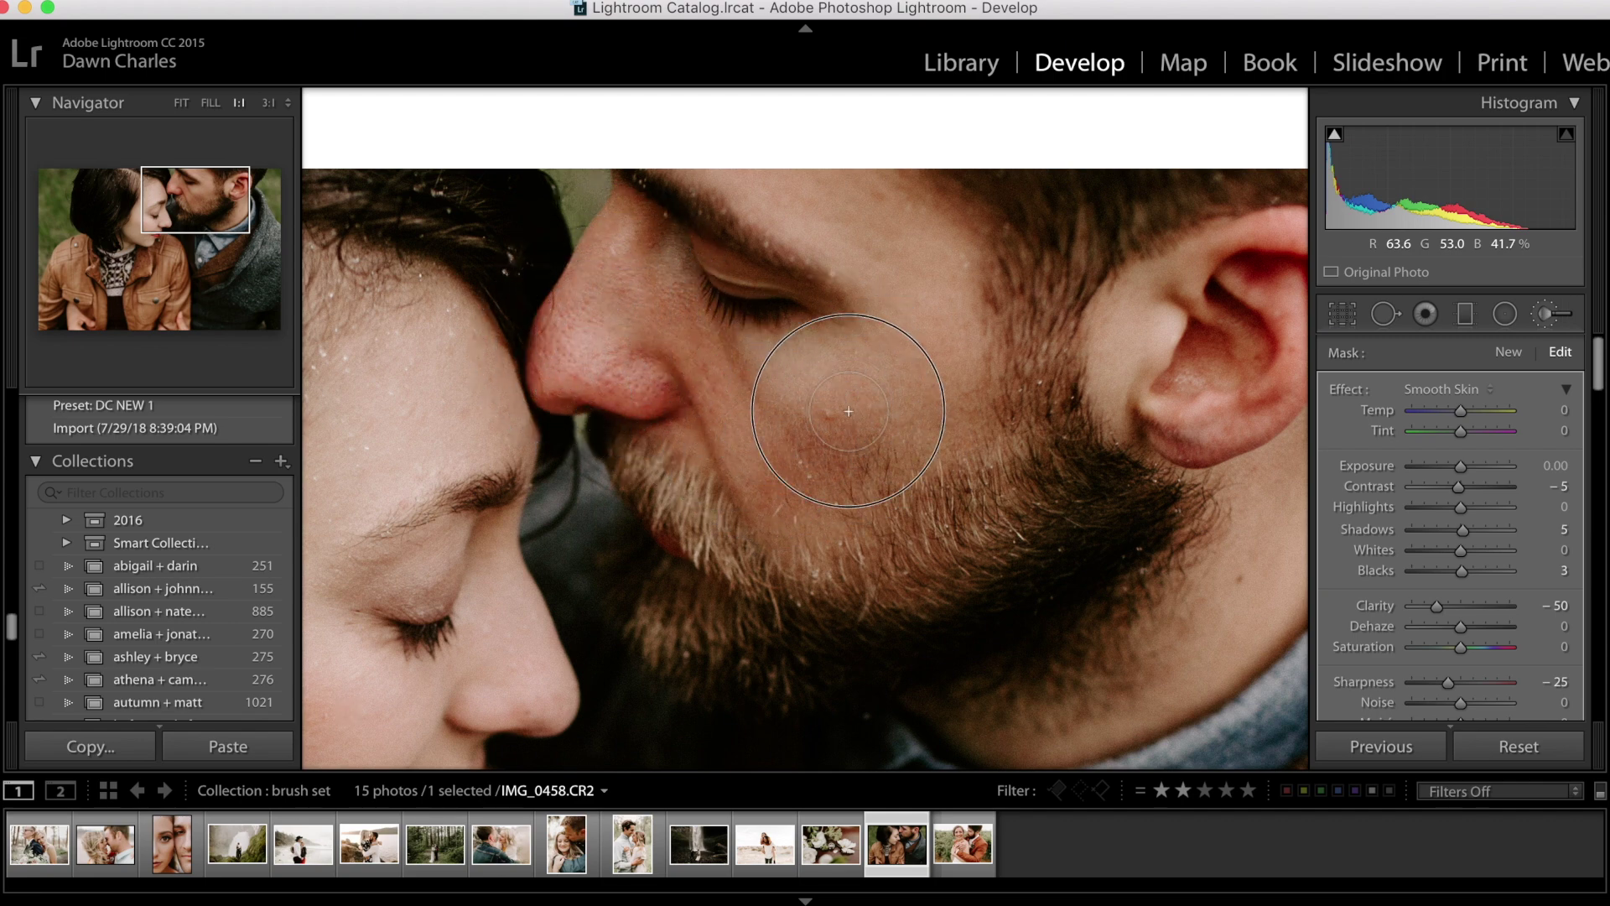
mouse_move(909, 368)
left_mouse_down()
mouse_move(880, 235)
mouse_move(905, 402)
mouse_move(822, 445)
left_mouse_up()
mouse_move(734, 394)
left_mouse_down()
mouse_move(655, 379)
mouse_move(715, 431)
mouse_move(895, 401)
mouse_move(889, 358)
mouse_move(856, 407)
left_mouse_up()
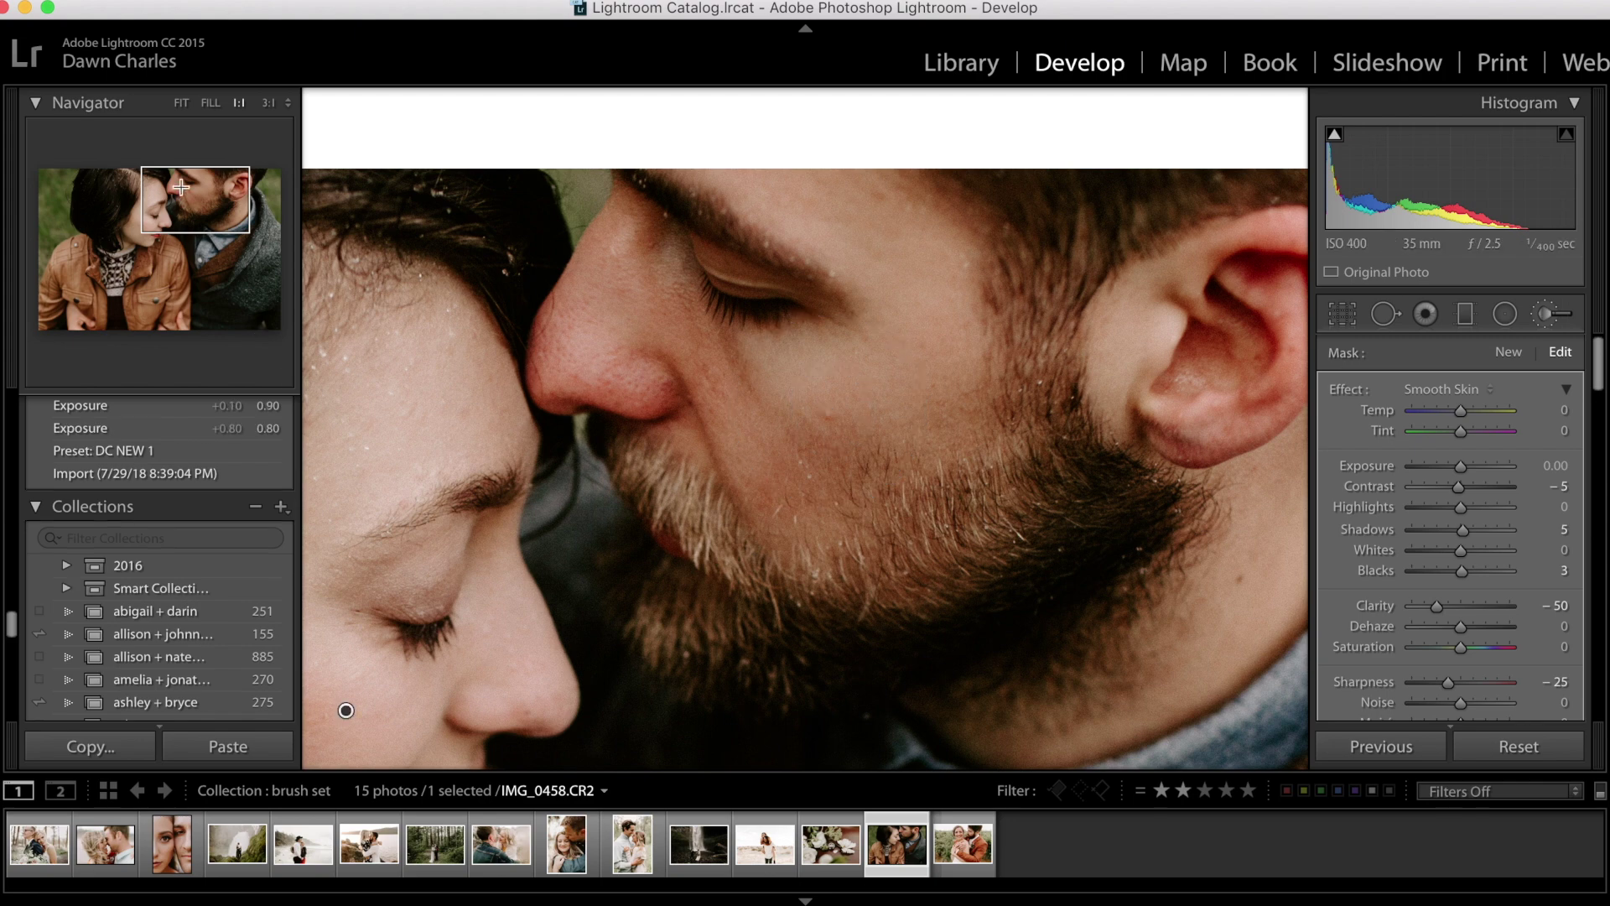
Start a new brush adjustment with the Lash Boost effect and paint it along the woman's eyelashes
left_click(162, 211)
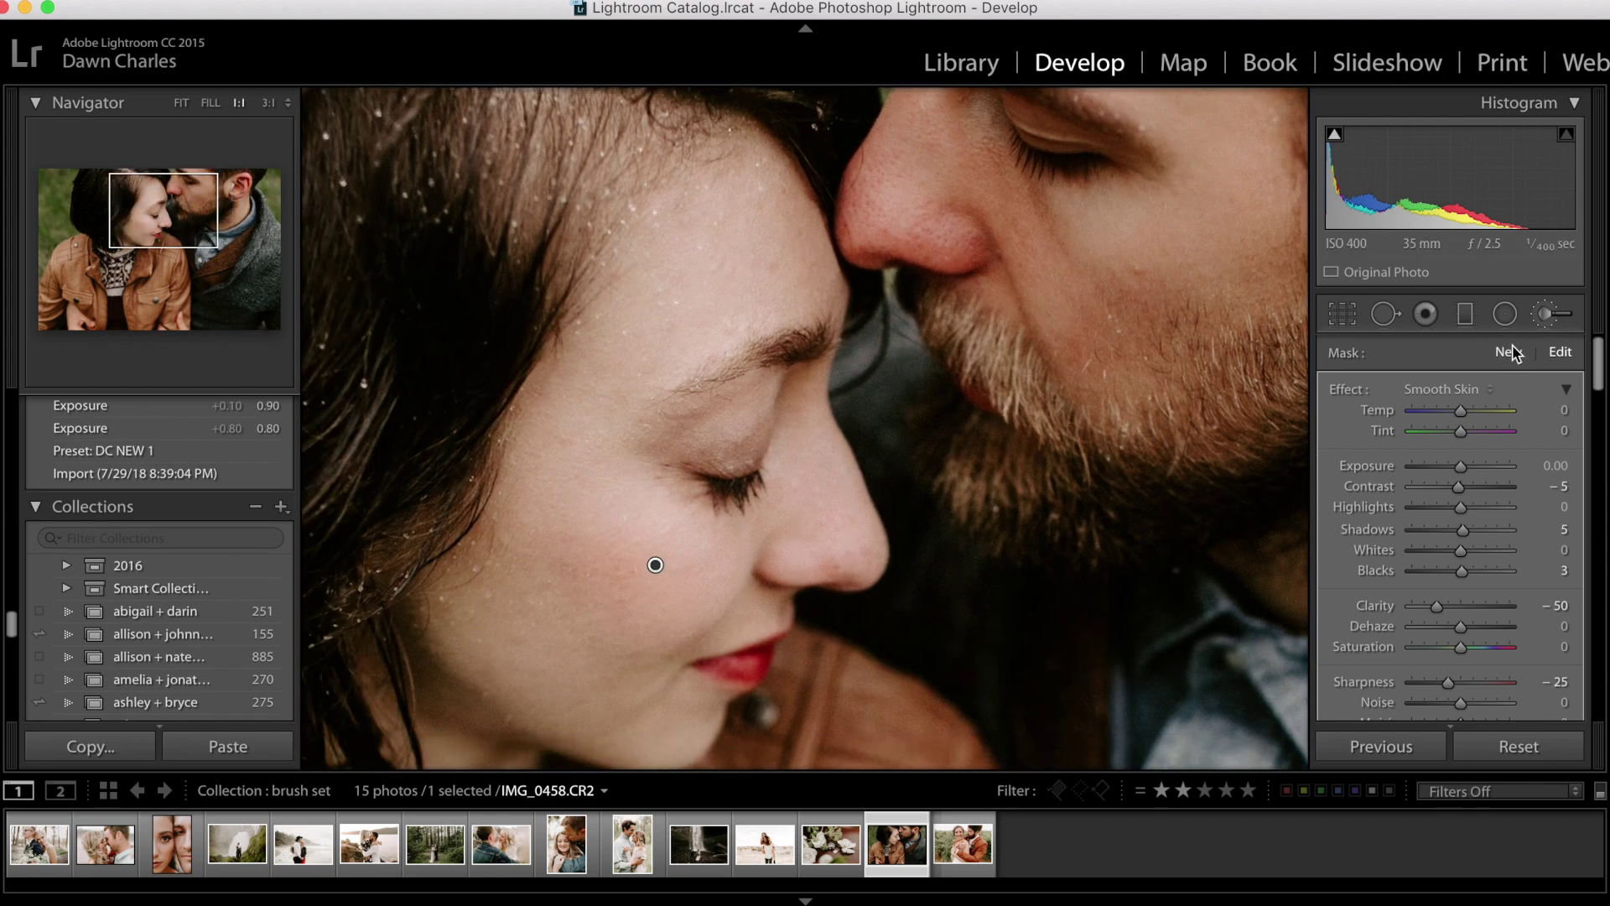
left_click(1509, 354)
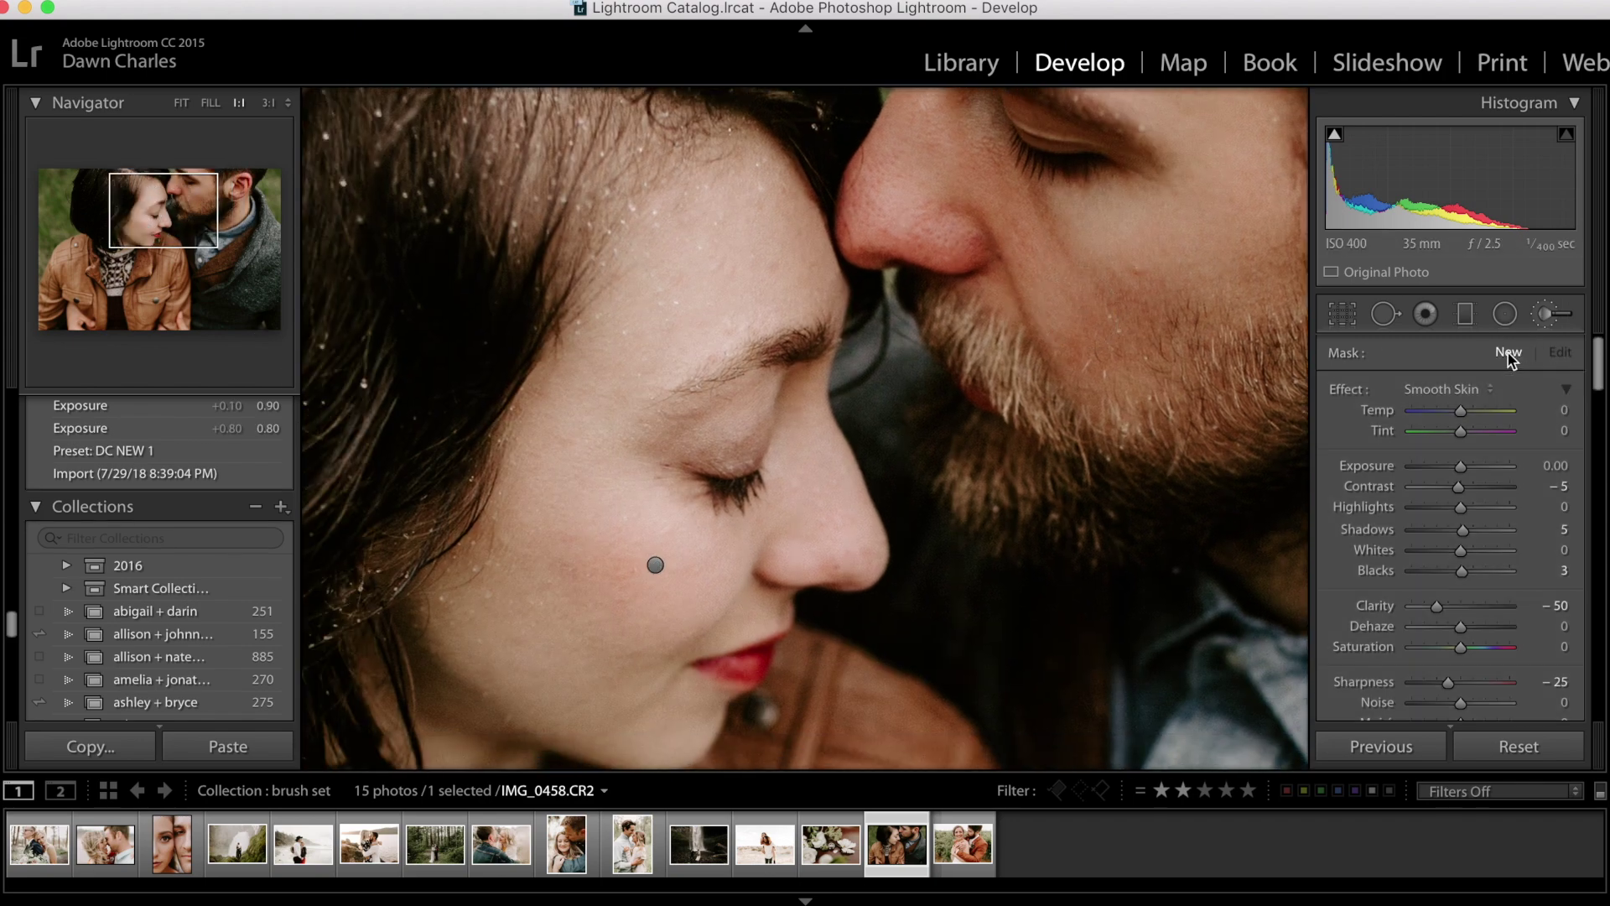
left_click(1449, 392)
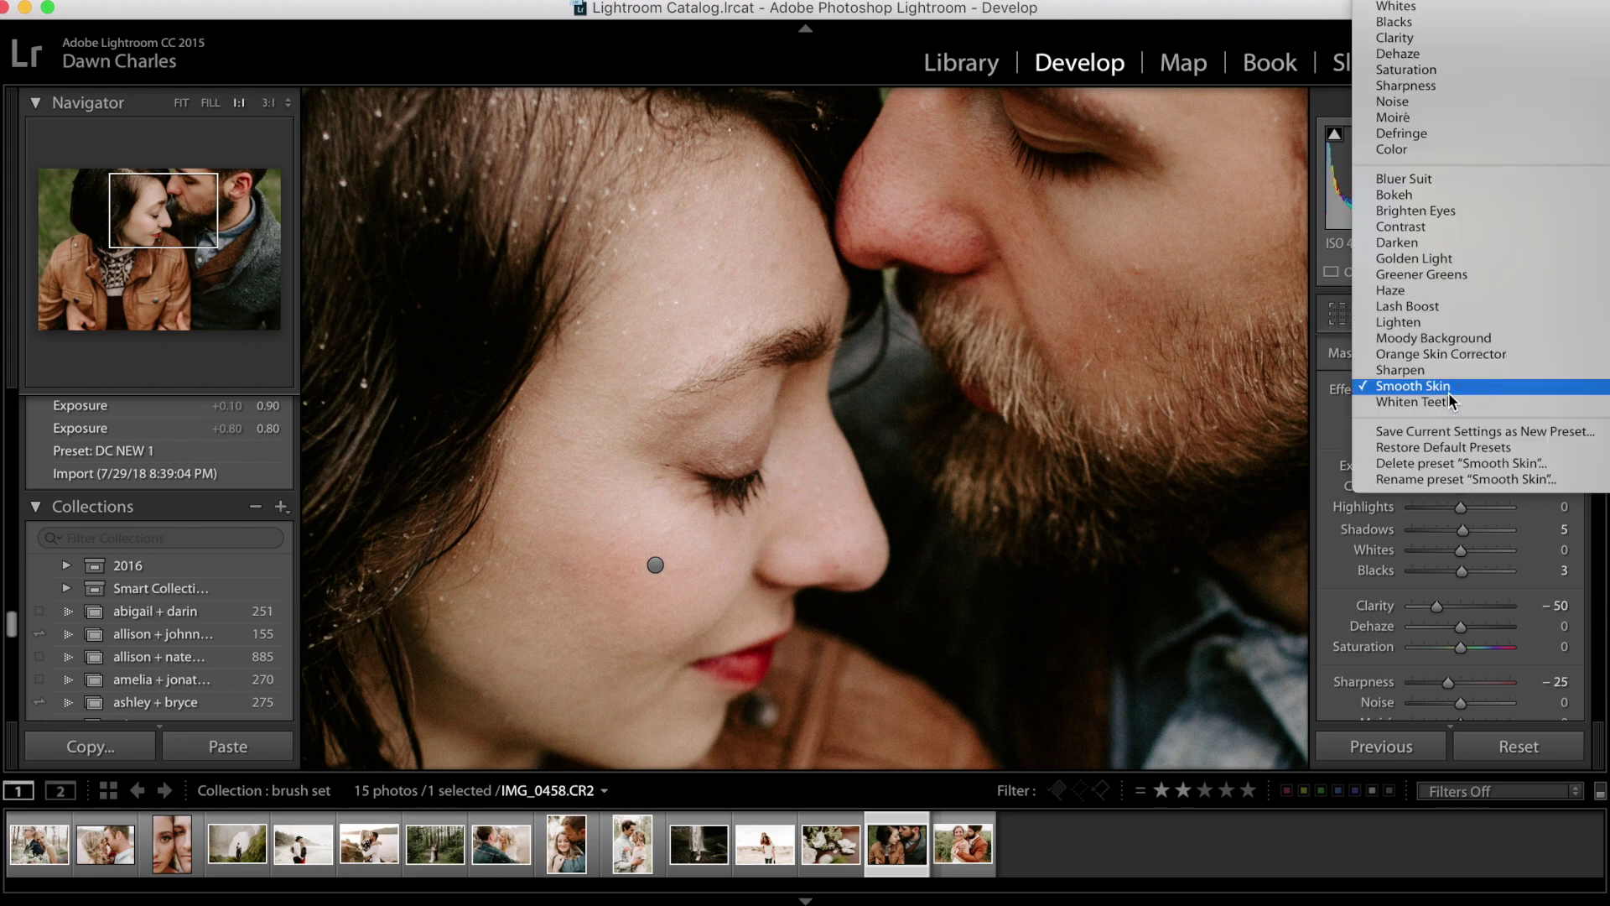
left_click(1431, 306)
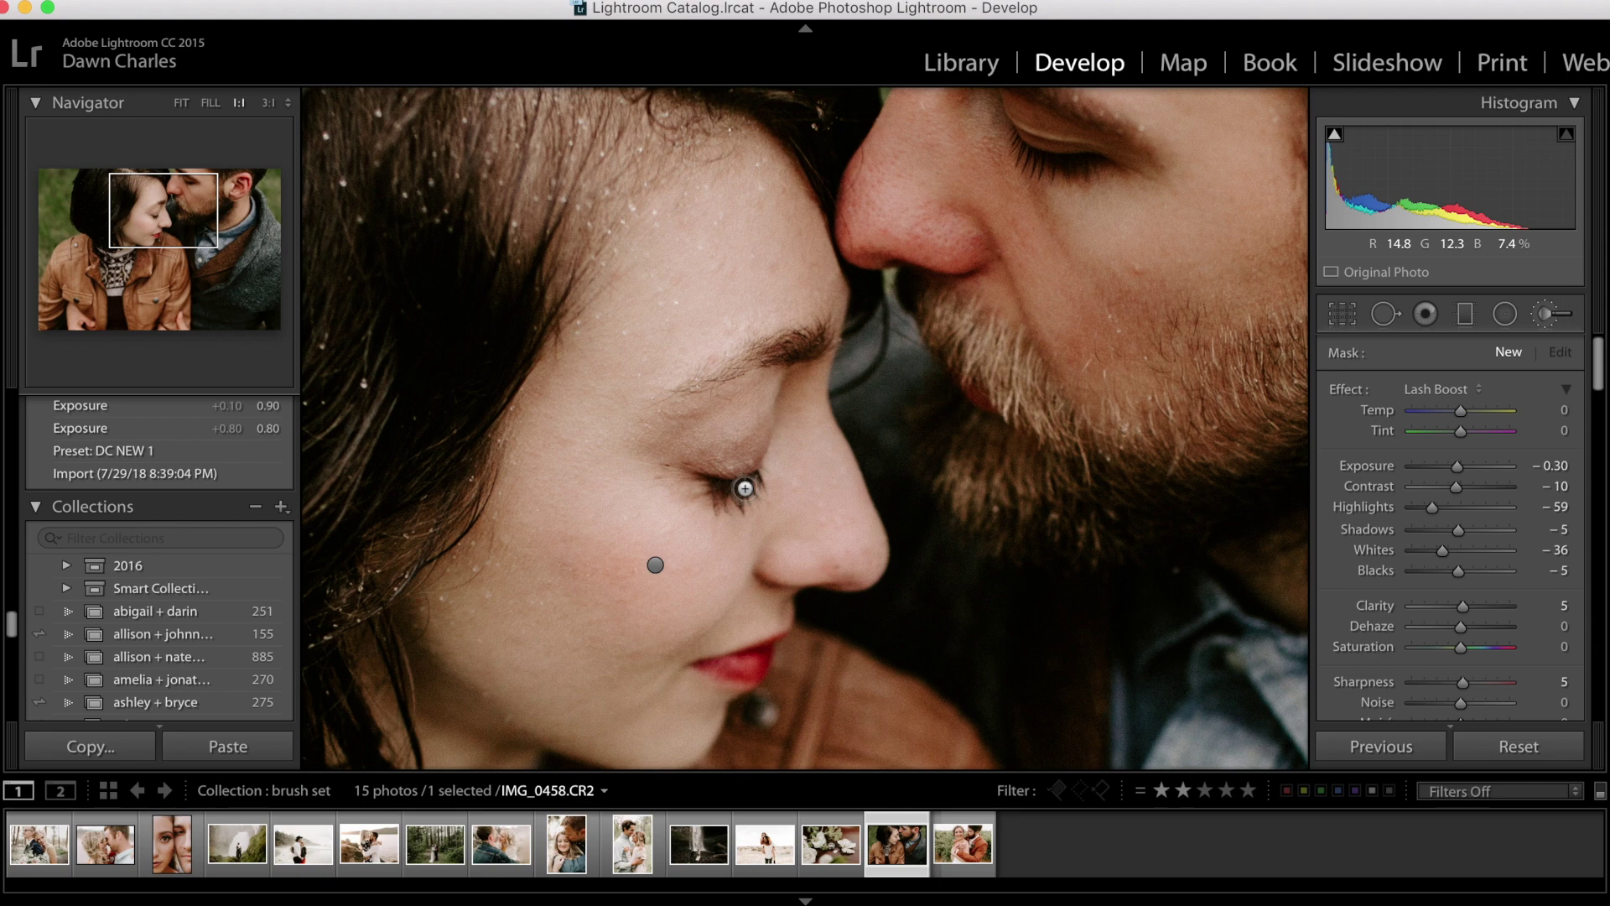
mouse_move(745, 488)
left_mouse_down()
mouse_move(699, 493)
mouse_move(741, 490)
left_mouse_up()
Erase the Lash Boost effect from the skin beside the woman's lashes, using an eraser of size 6.0
scroll(1501, 621, "down", 5)
left_click(1497, 634)
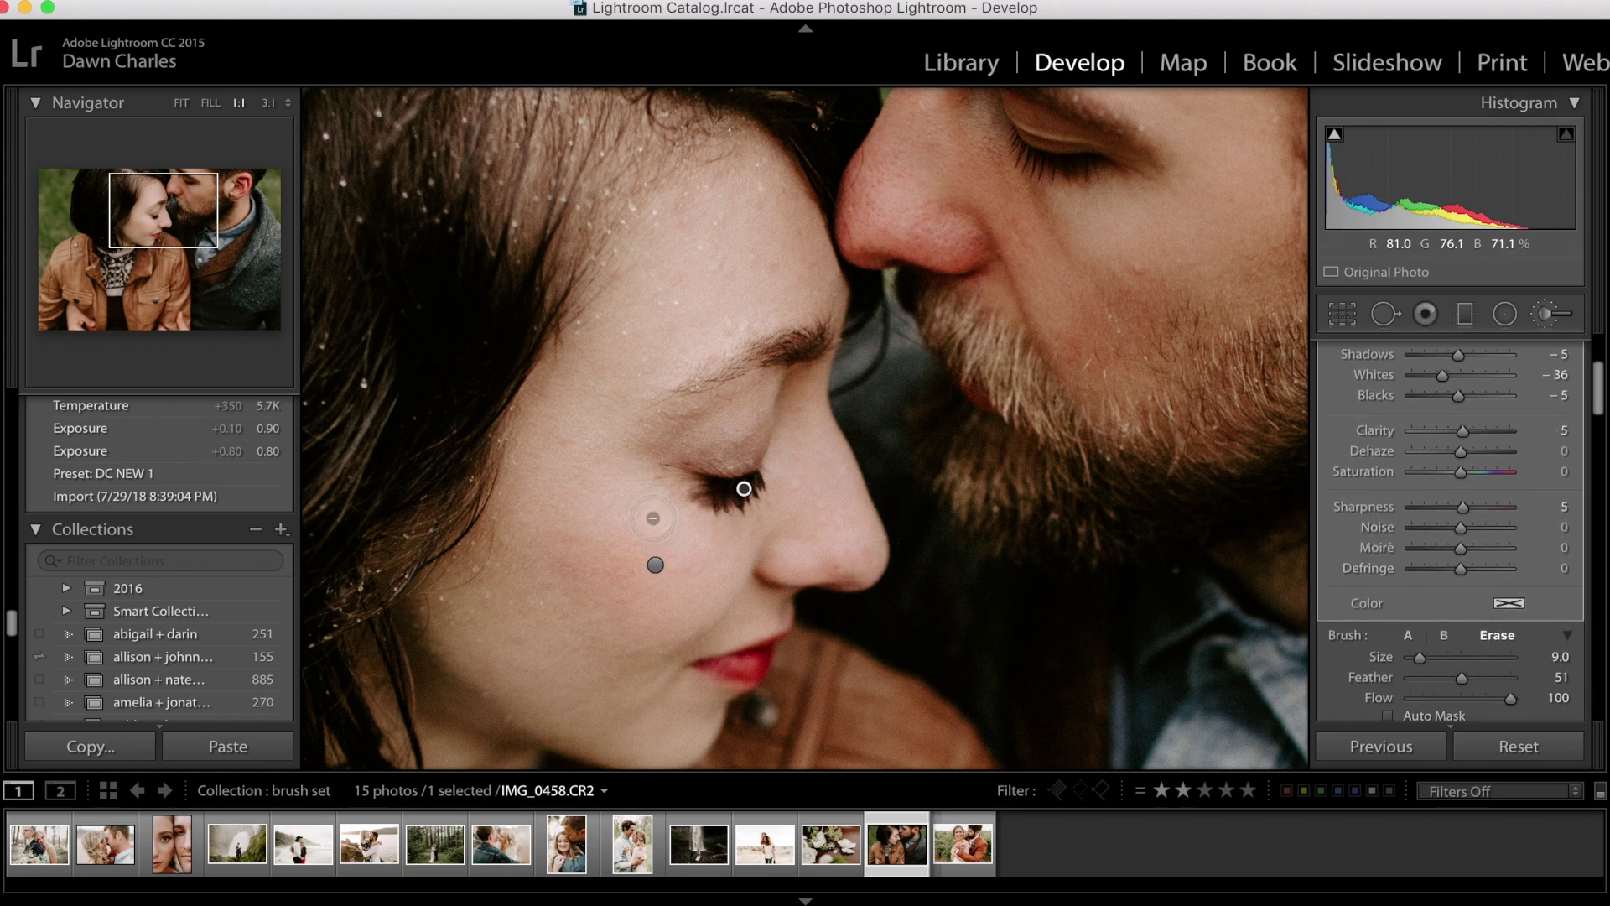
mouse_move(683, 486)
left_mouse_down()
mouse_move(690, 508)
mouse_move(639, 475)
left_mouse_up()
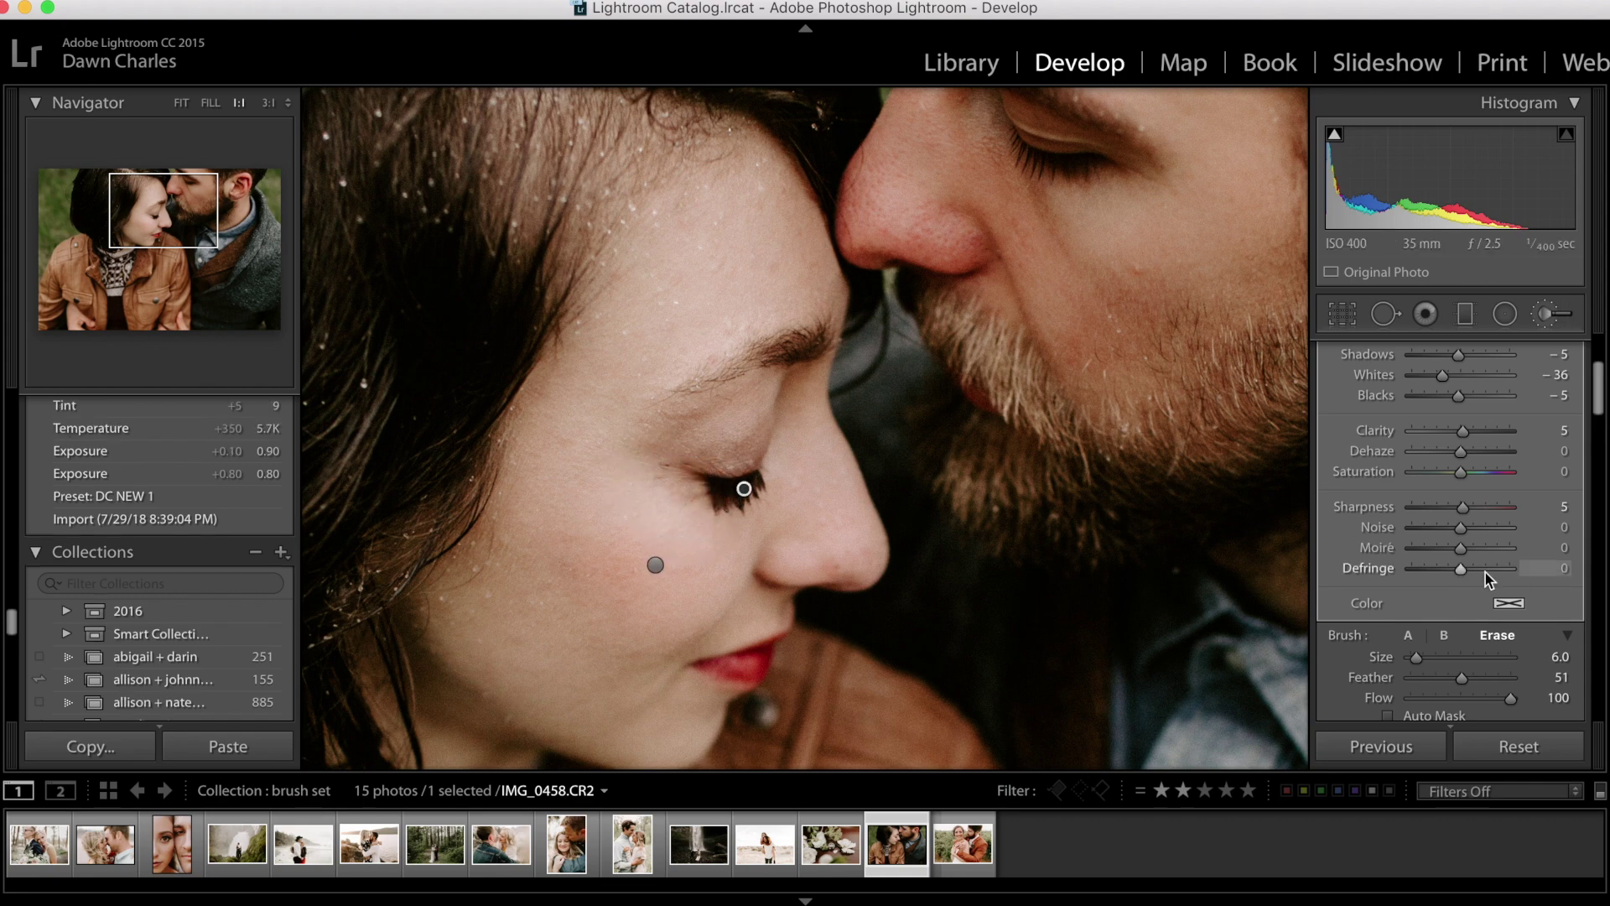
Toggle the brush adjustments on the full photo to compare the couple with and without the Smooth Skin and Lash Boost effects
left_click(183, 103)
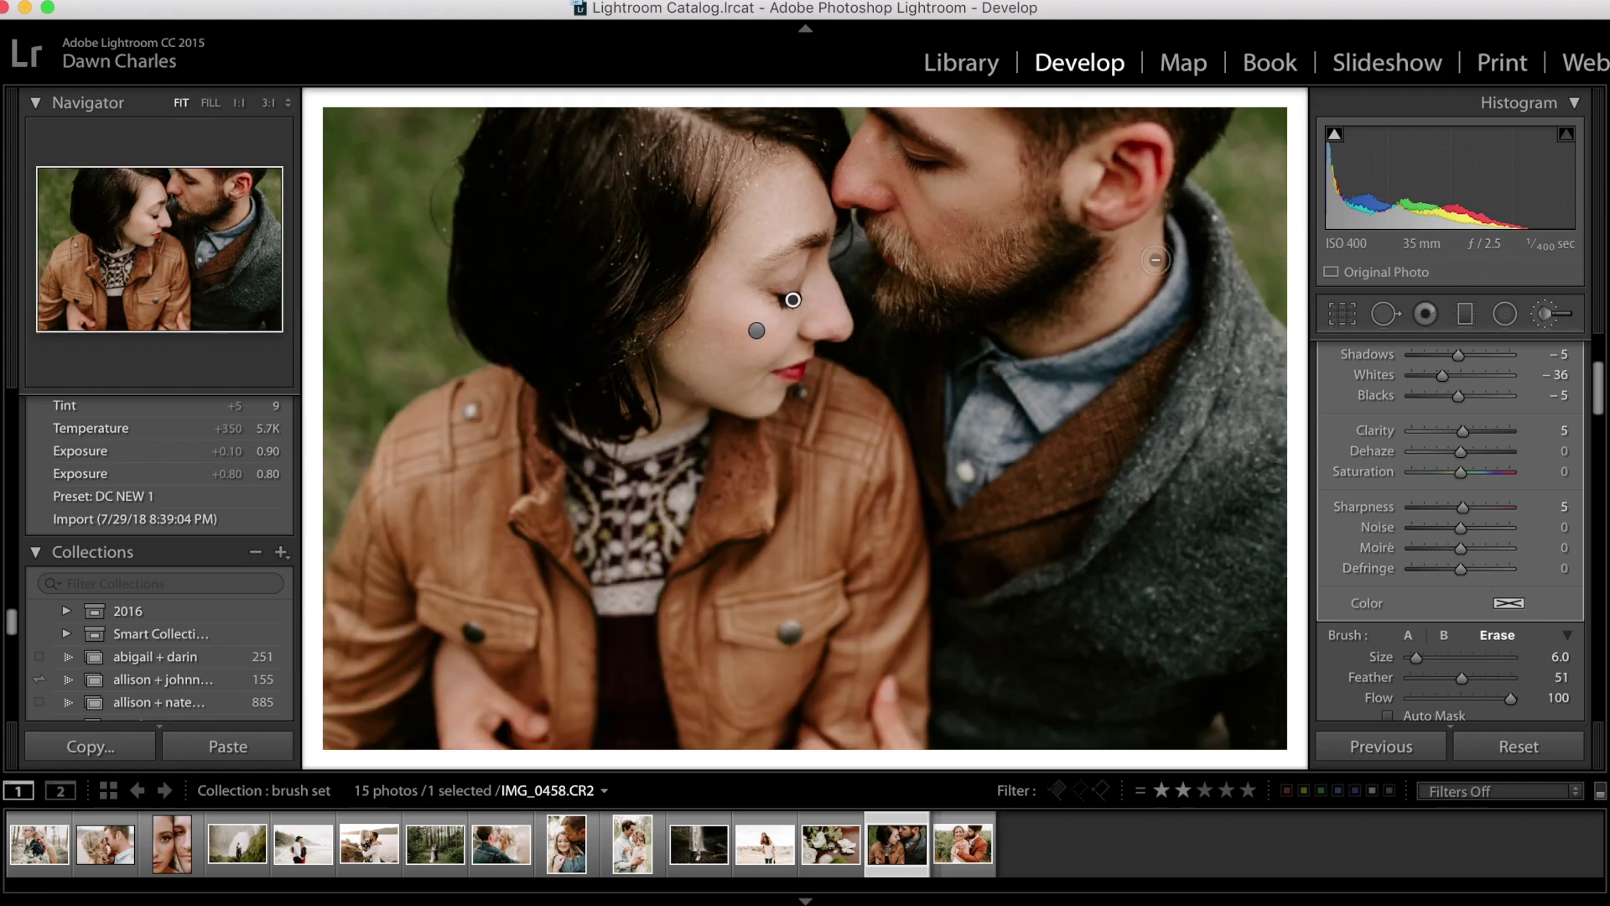
scroll(1460, 570, "down", 2)
left_click(1333, 676)
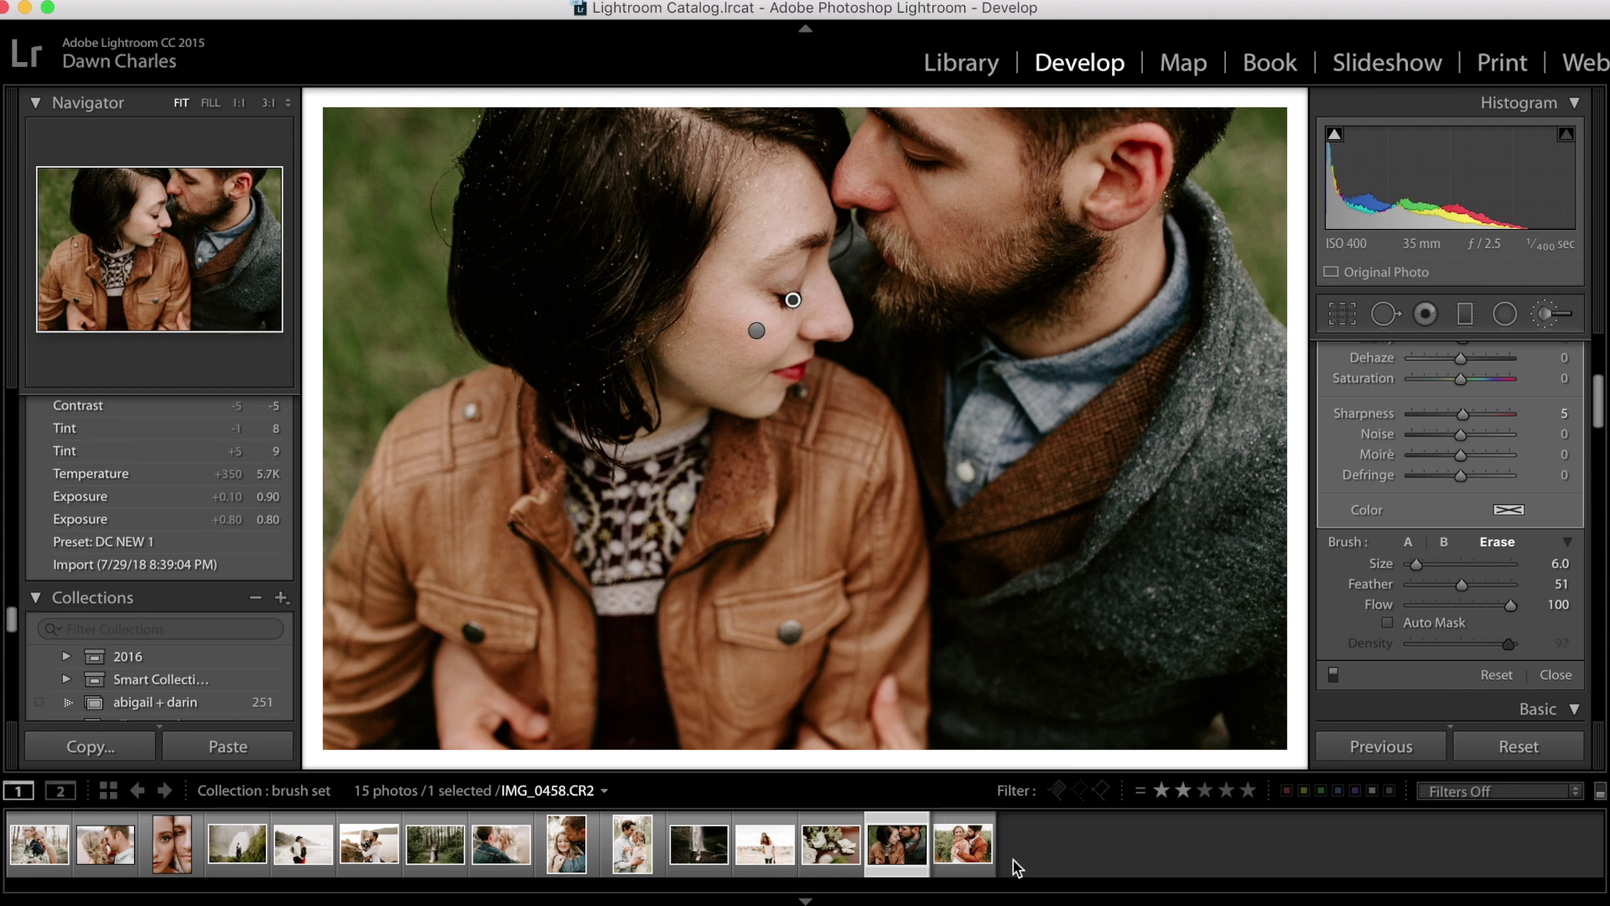
Open photo 4L0B4253.CR2, choose the Whiten Teeth effect for the adjustment brush, and paint it over the bride's teeth
left_click(970, 848)
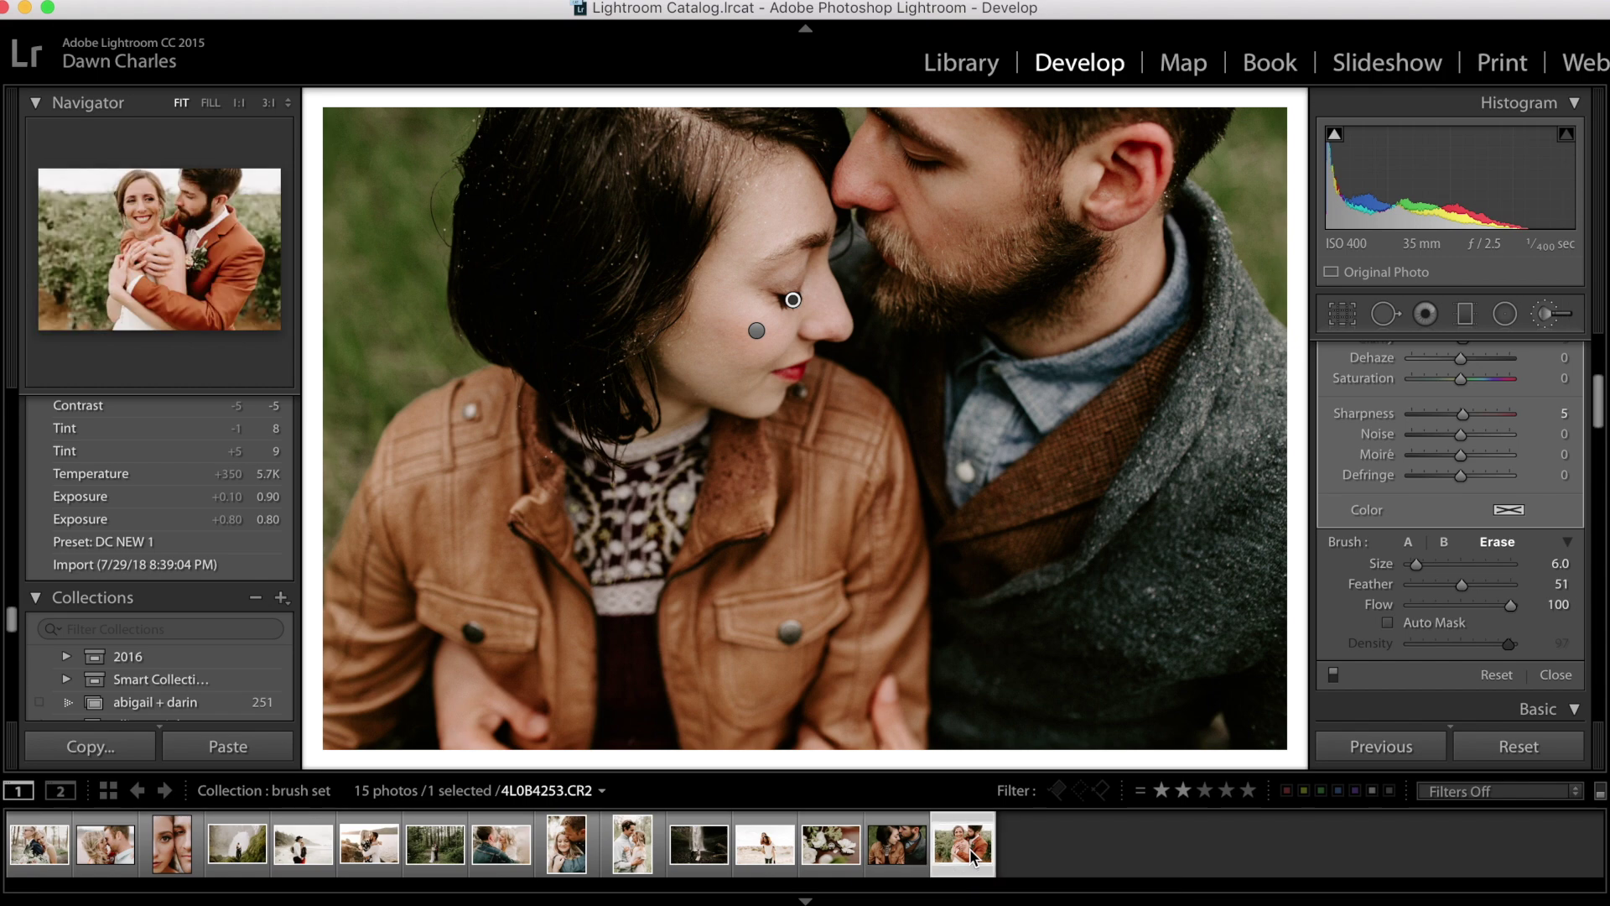
left_click(1457, 391)
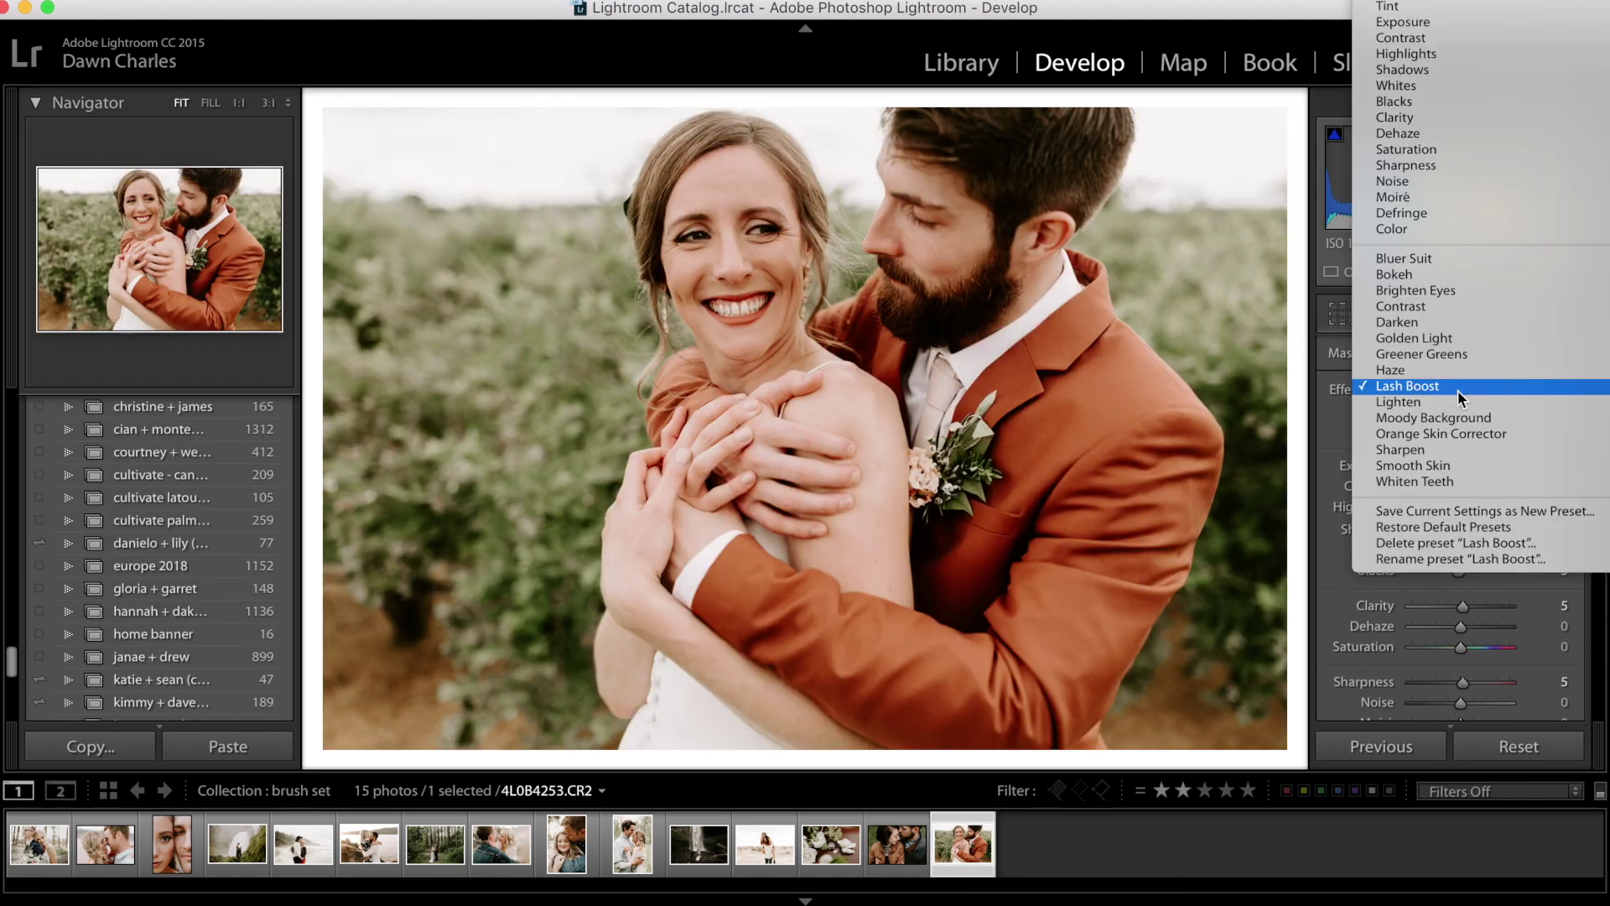
left_click(1450, 485)
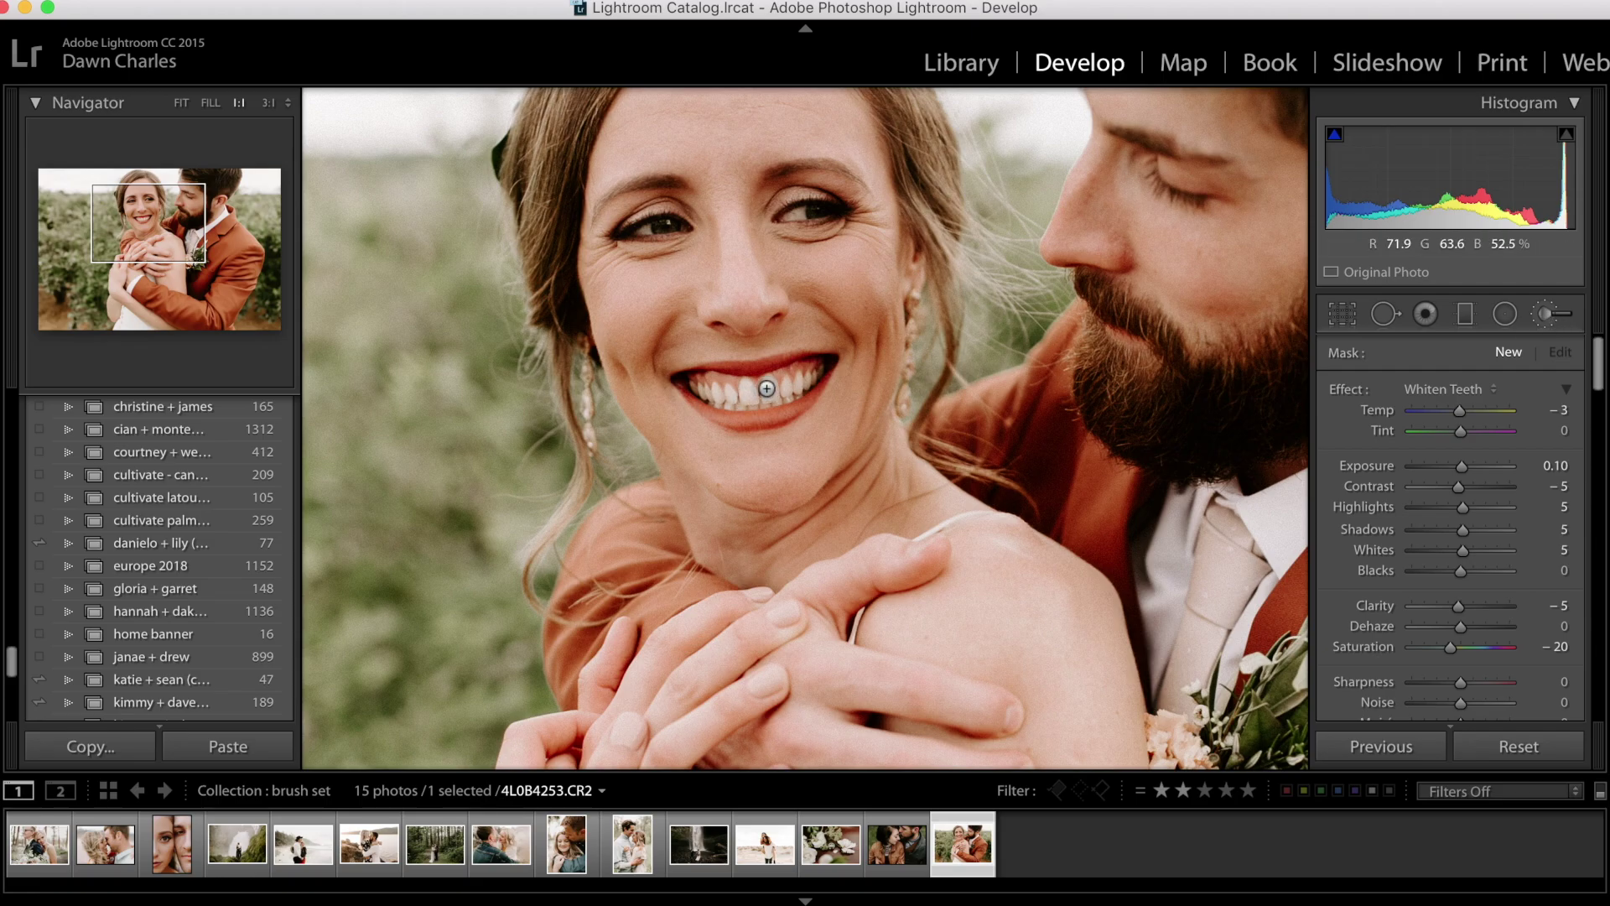
mouse_move(720, 391)
left_mouse_down()
mouse_move(796, 387)
mouse_move(719, 378)
mouse_move(831, 384)
left_mouse_up()
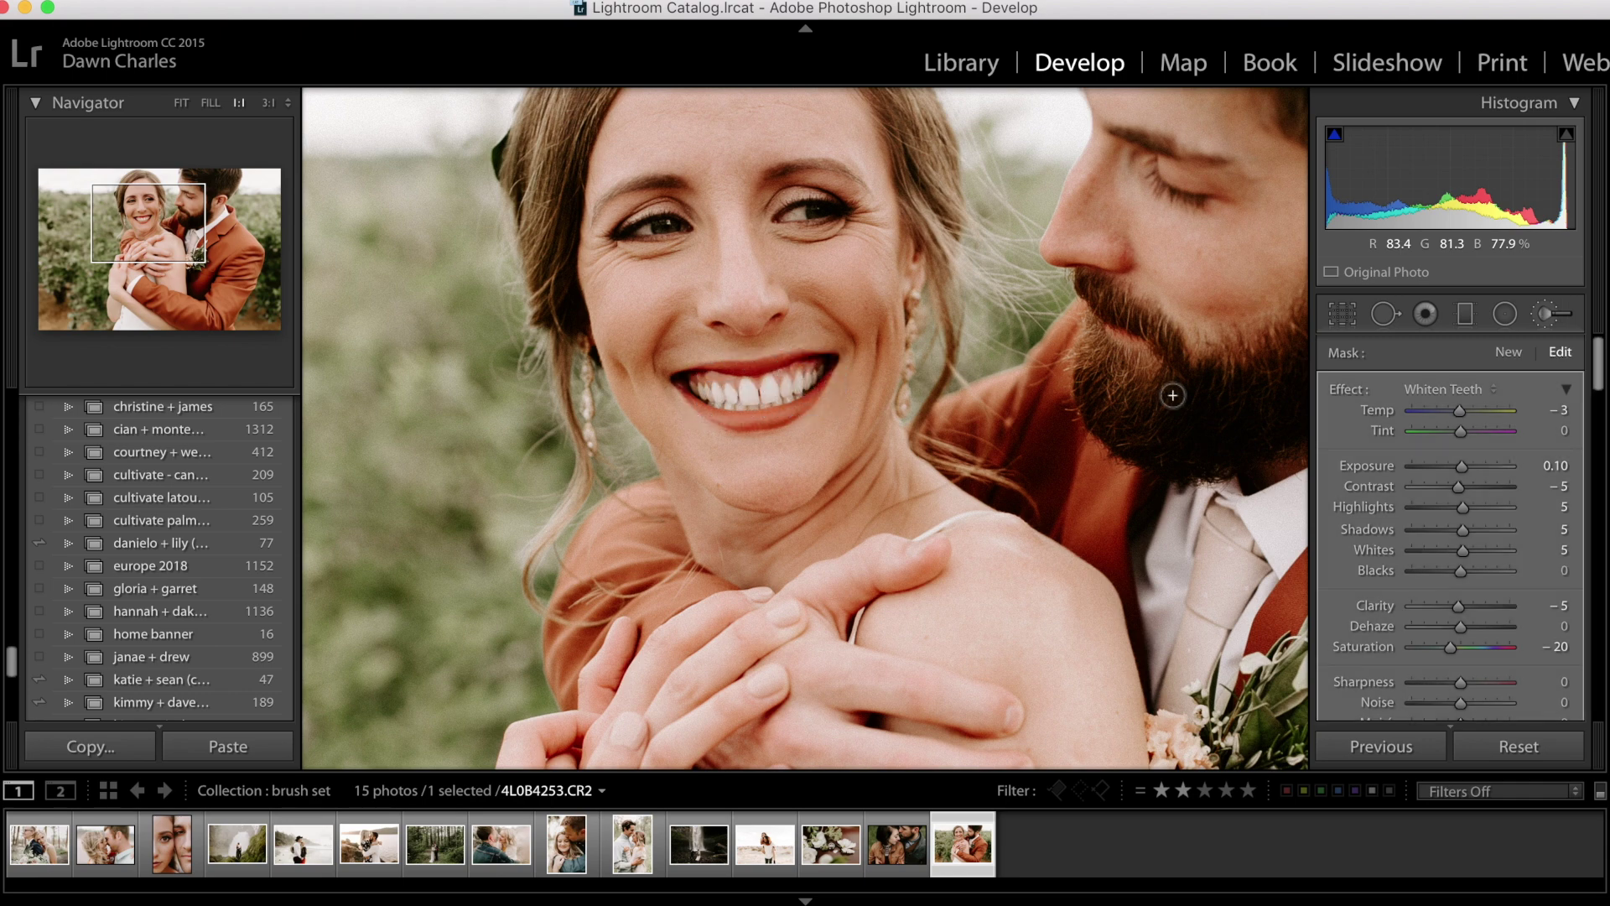
Check the Whiten Teeth effect on the bride's smile up close and in the full photo
scroll(1461, 557, "down", 5)
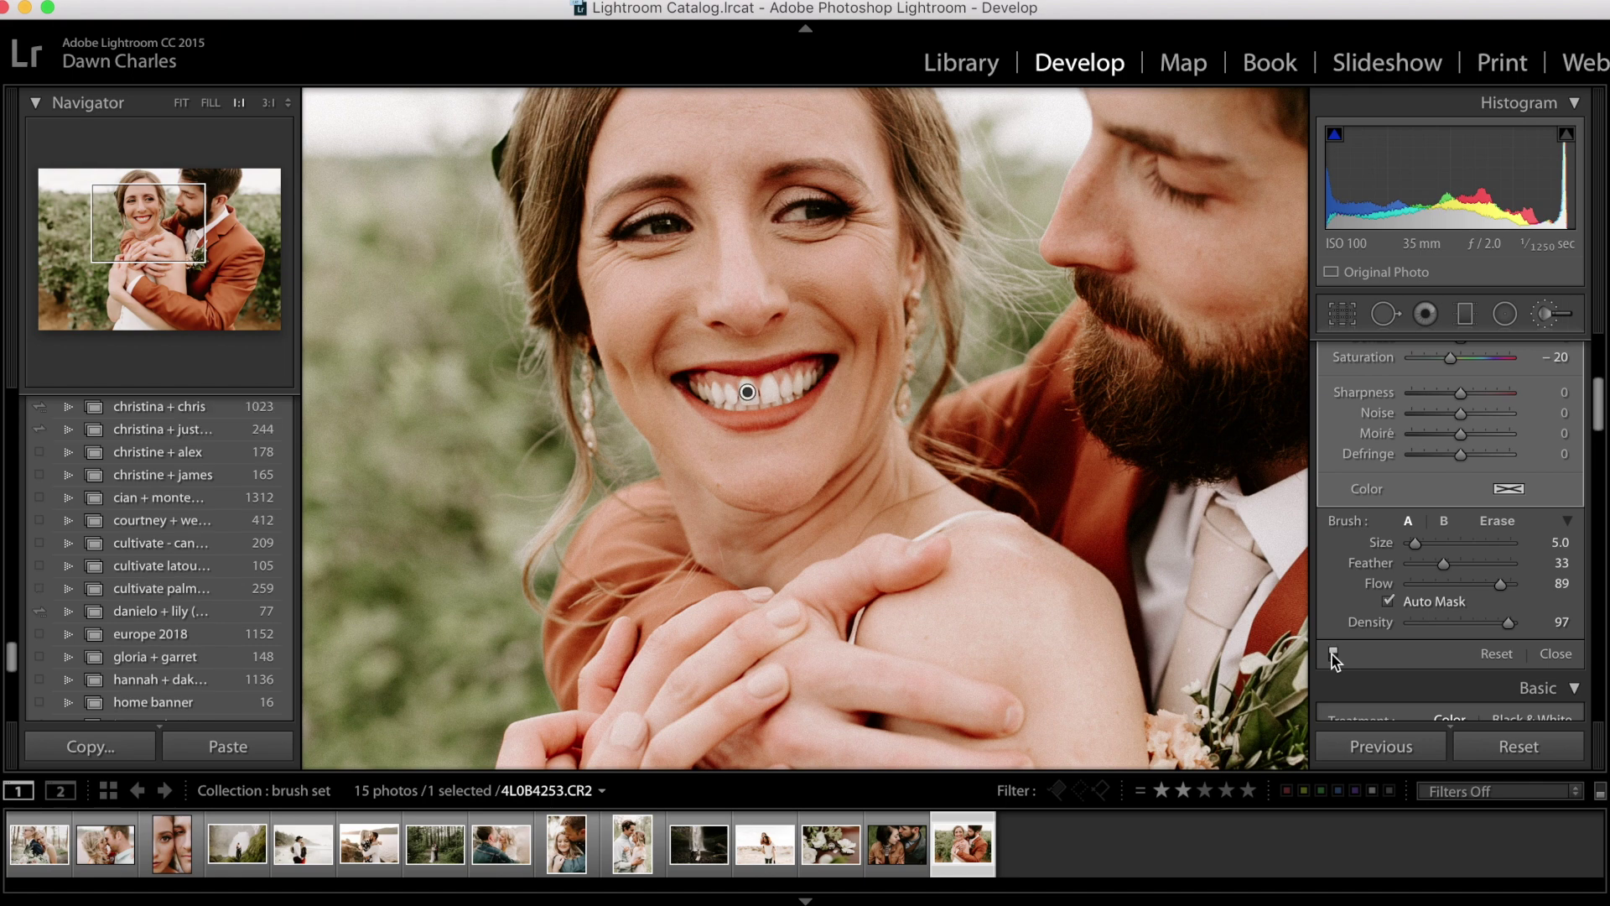
scroll(1491, 434, "down", 3)
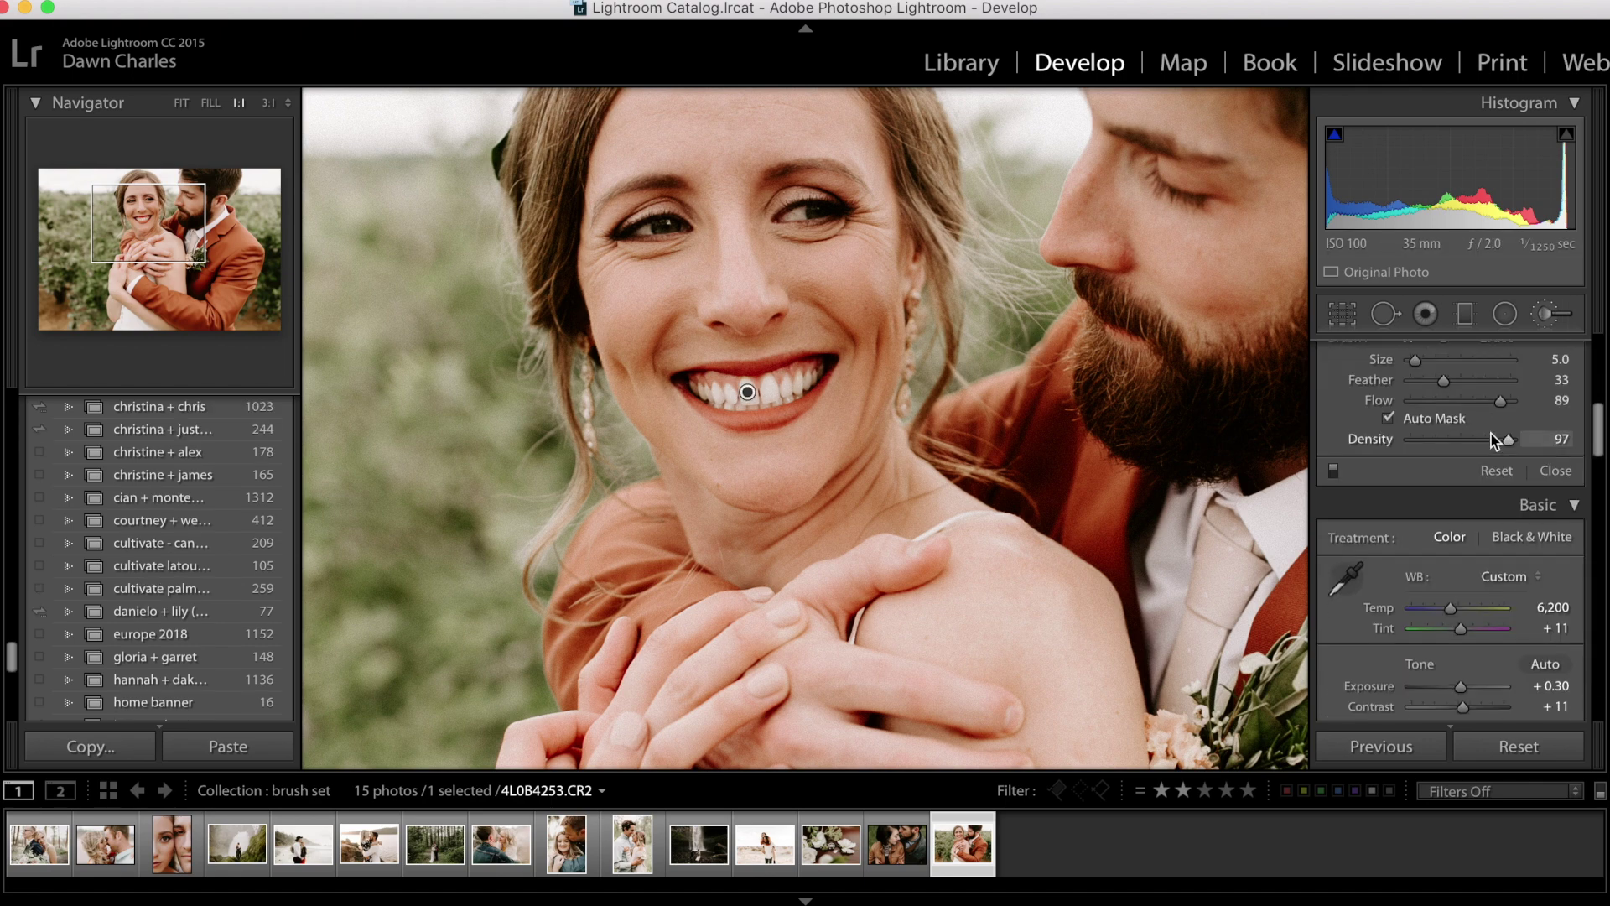
scroll(1491, 435, "up", 3)
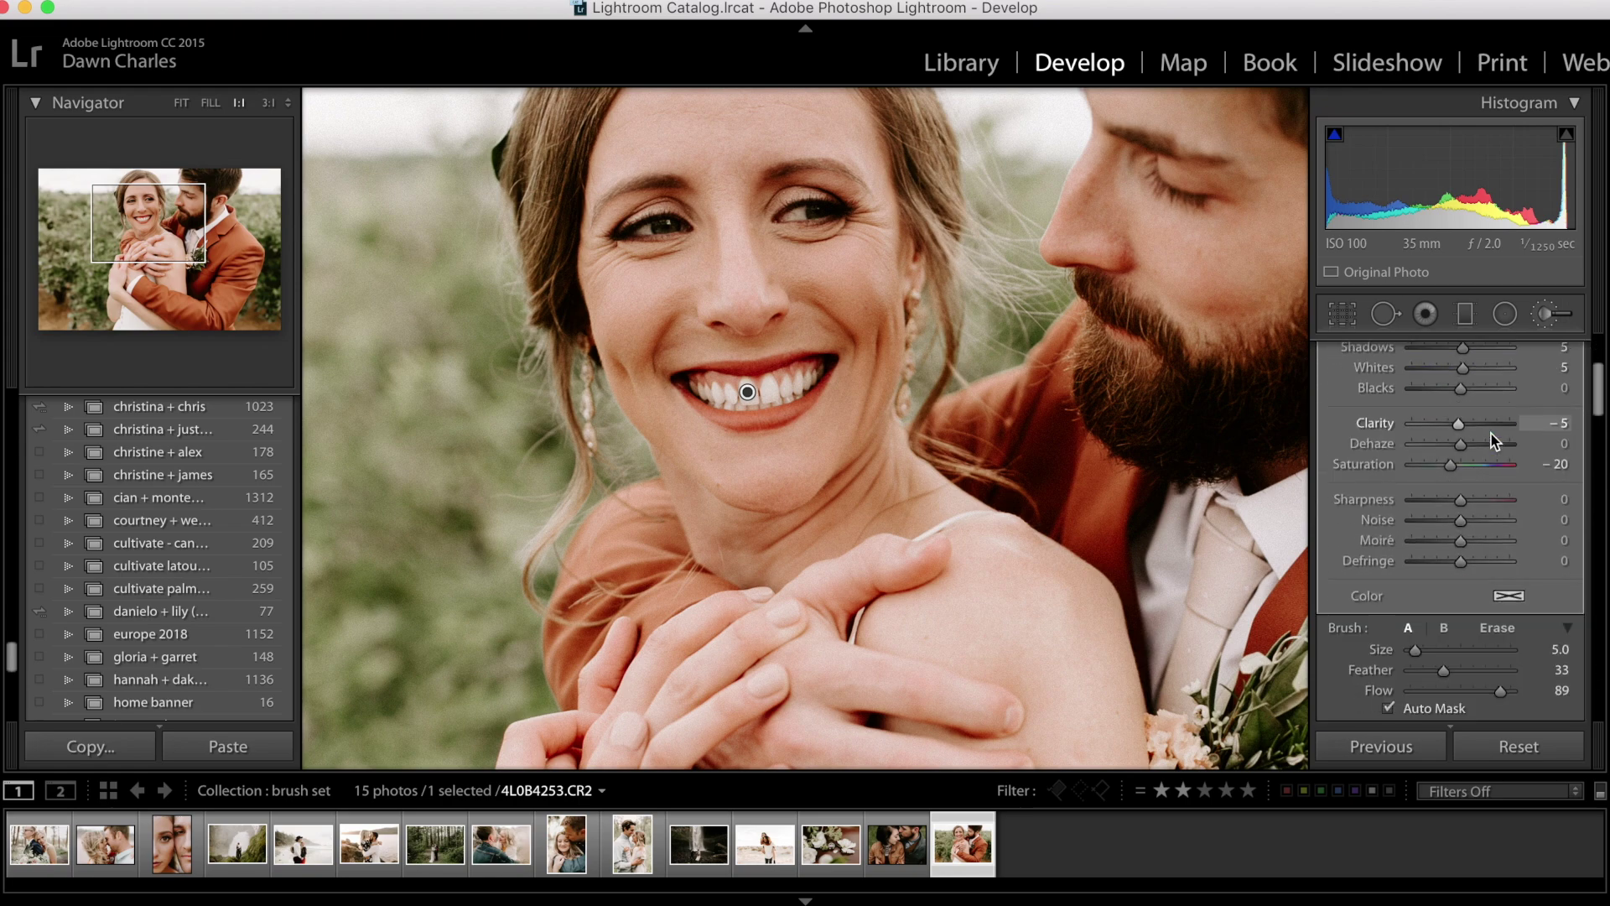
key("z")
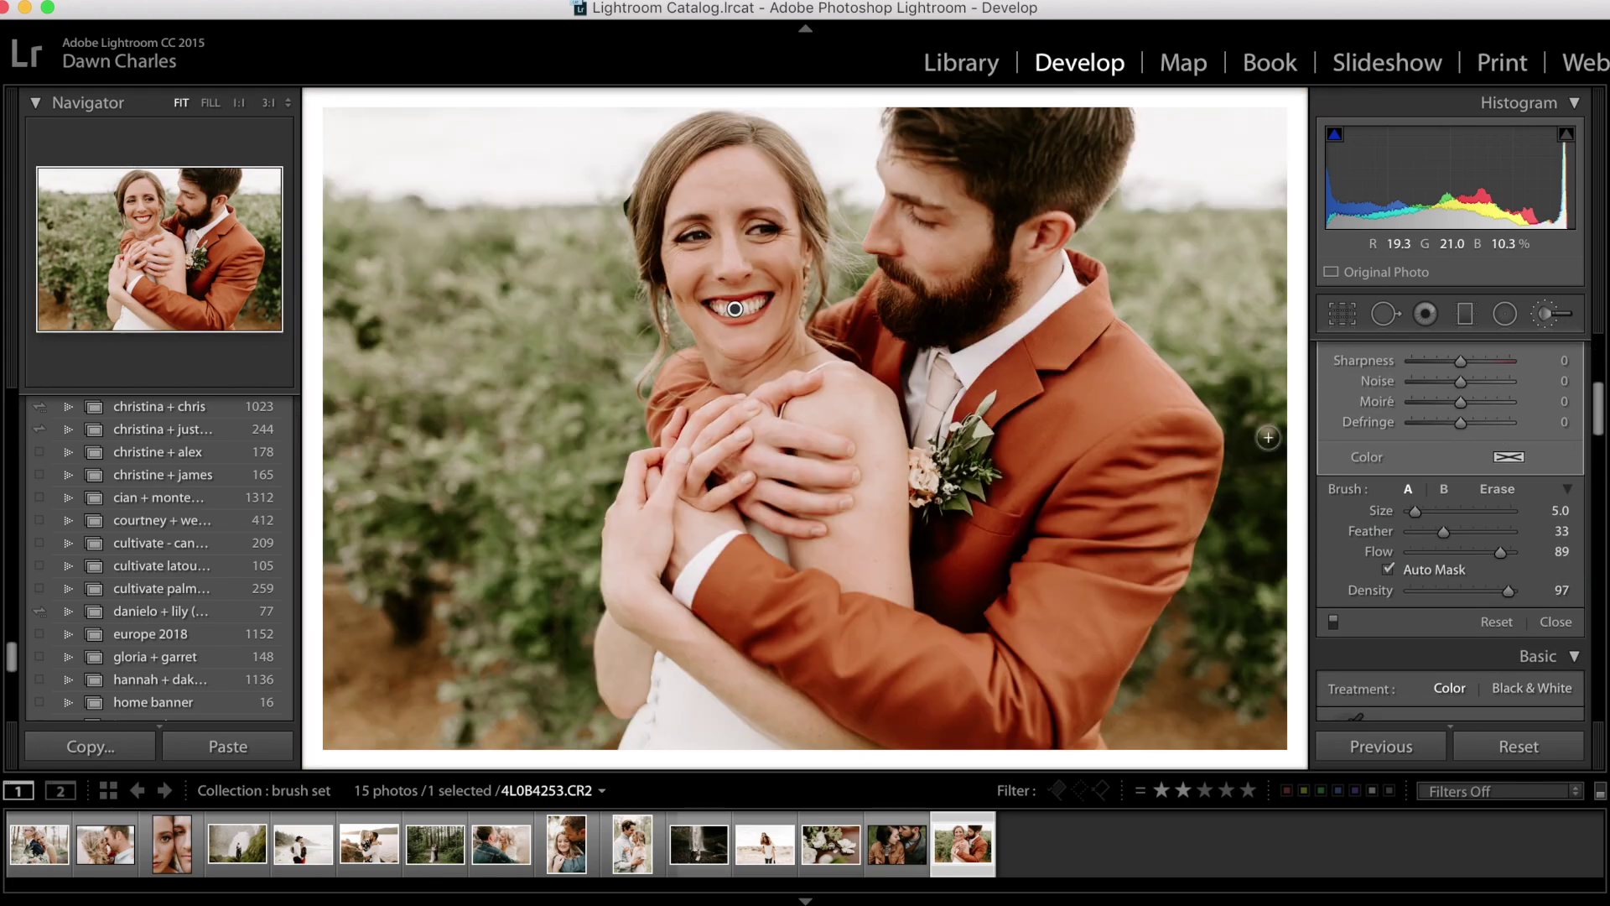